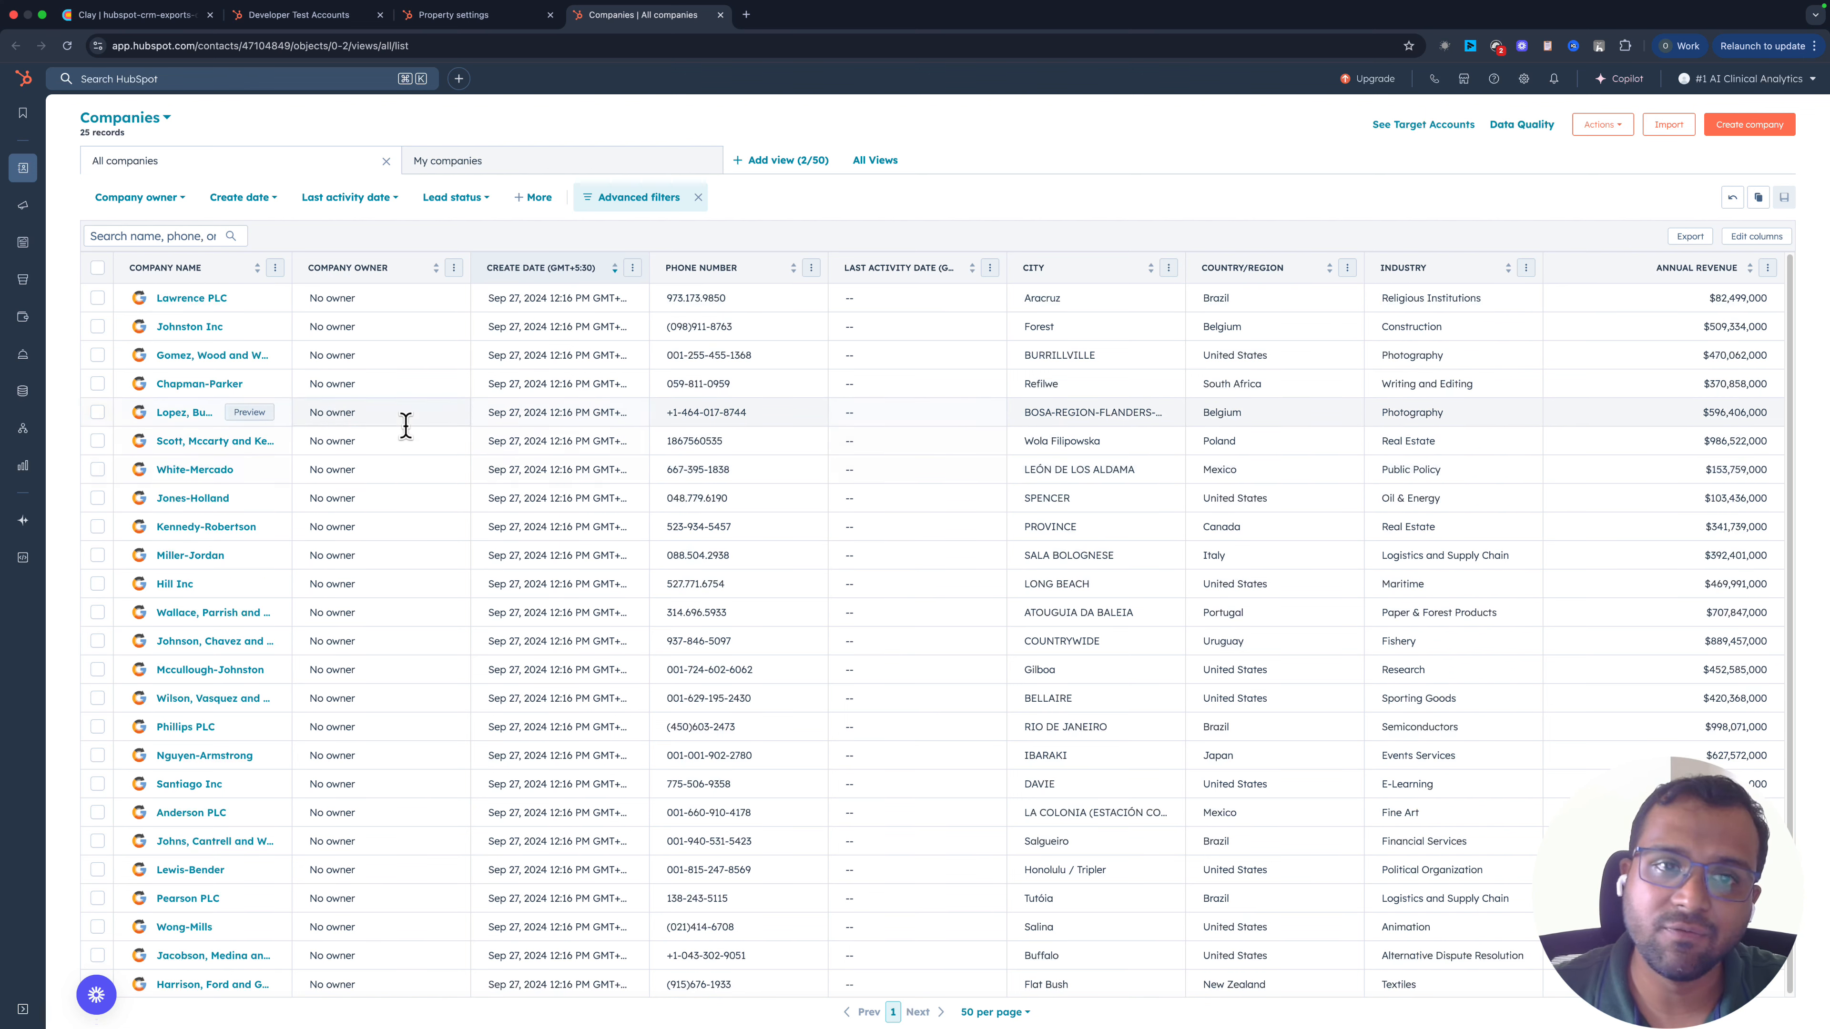
# - Create a new automation workflow and choose Contact as the type of record that can enroll
pyautogui.moveTo(7, 433)
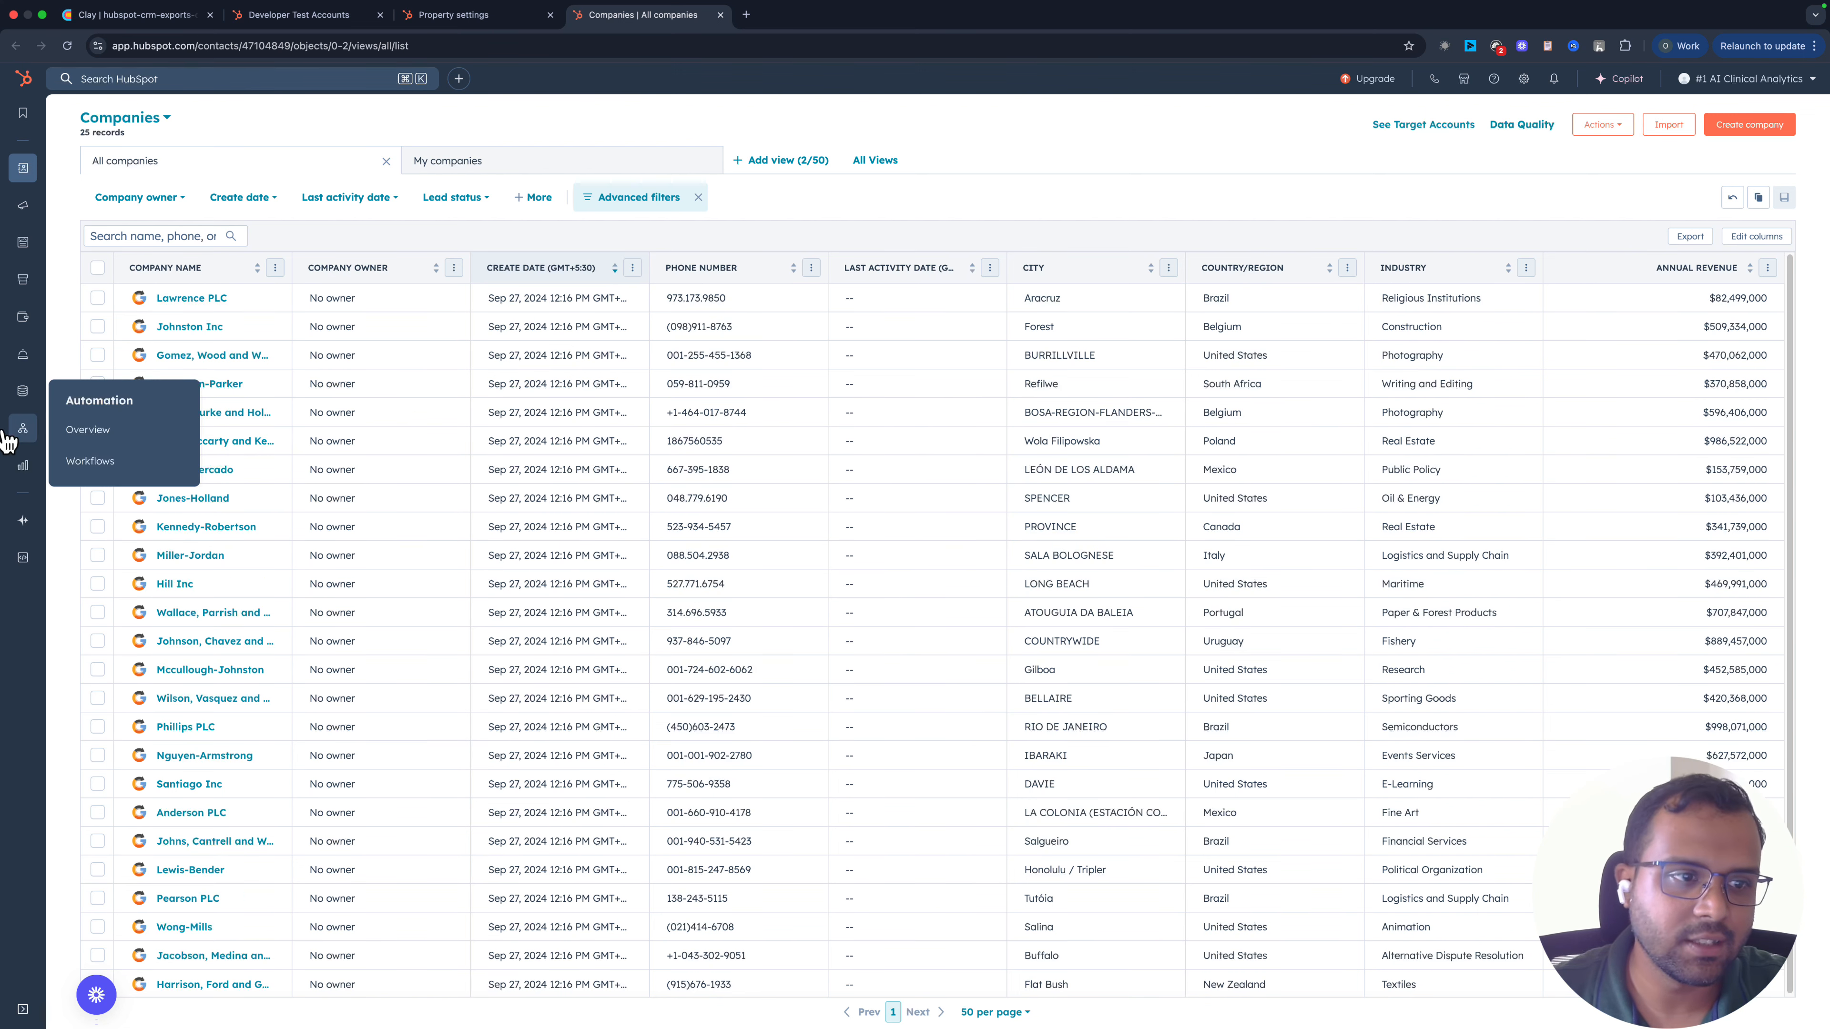
pyautogui.click(96, 465)
pyautogui.click(1755, 168)
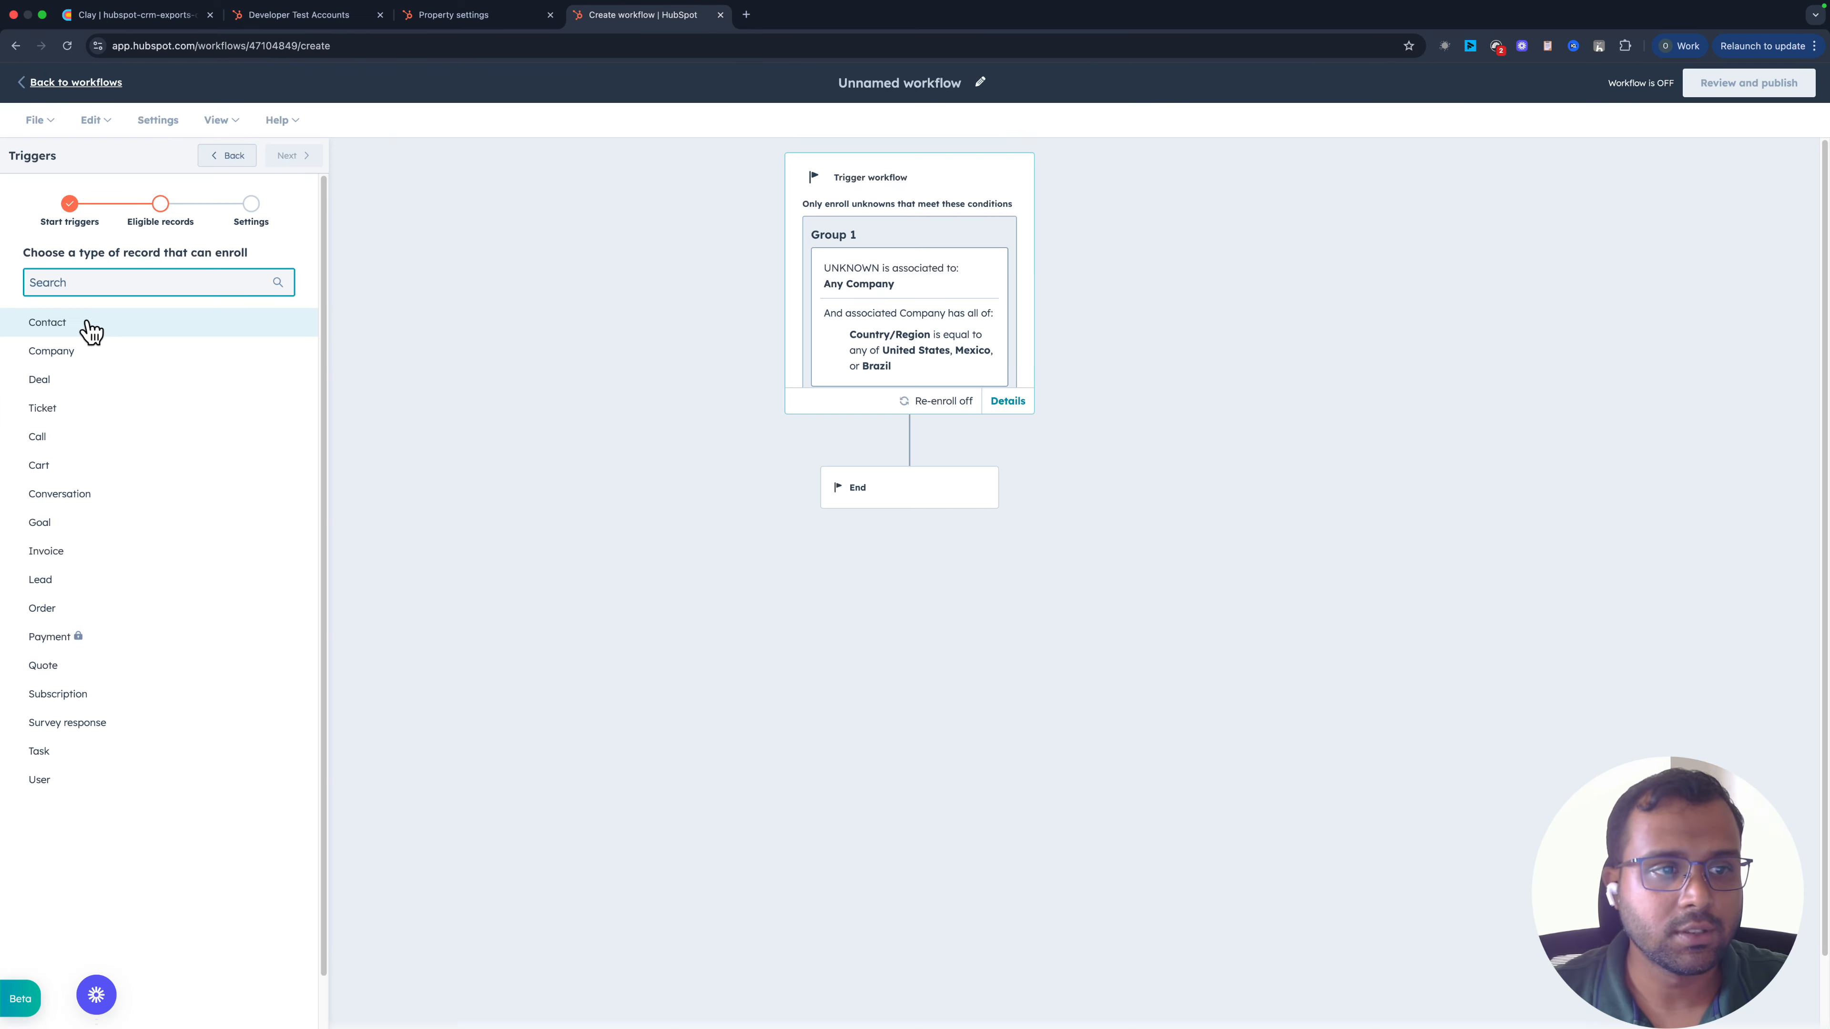
pyautogui.click(91, 325)
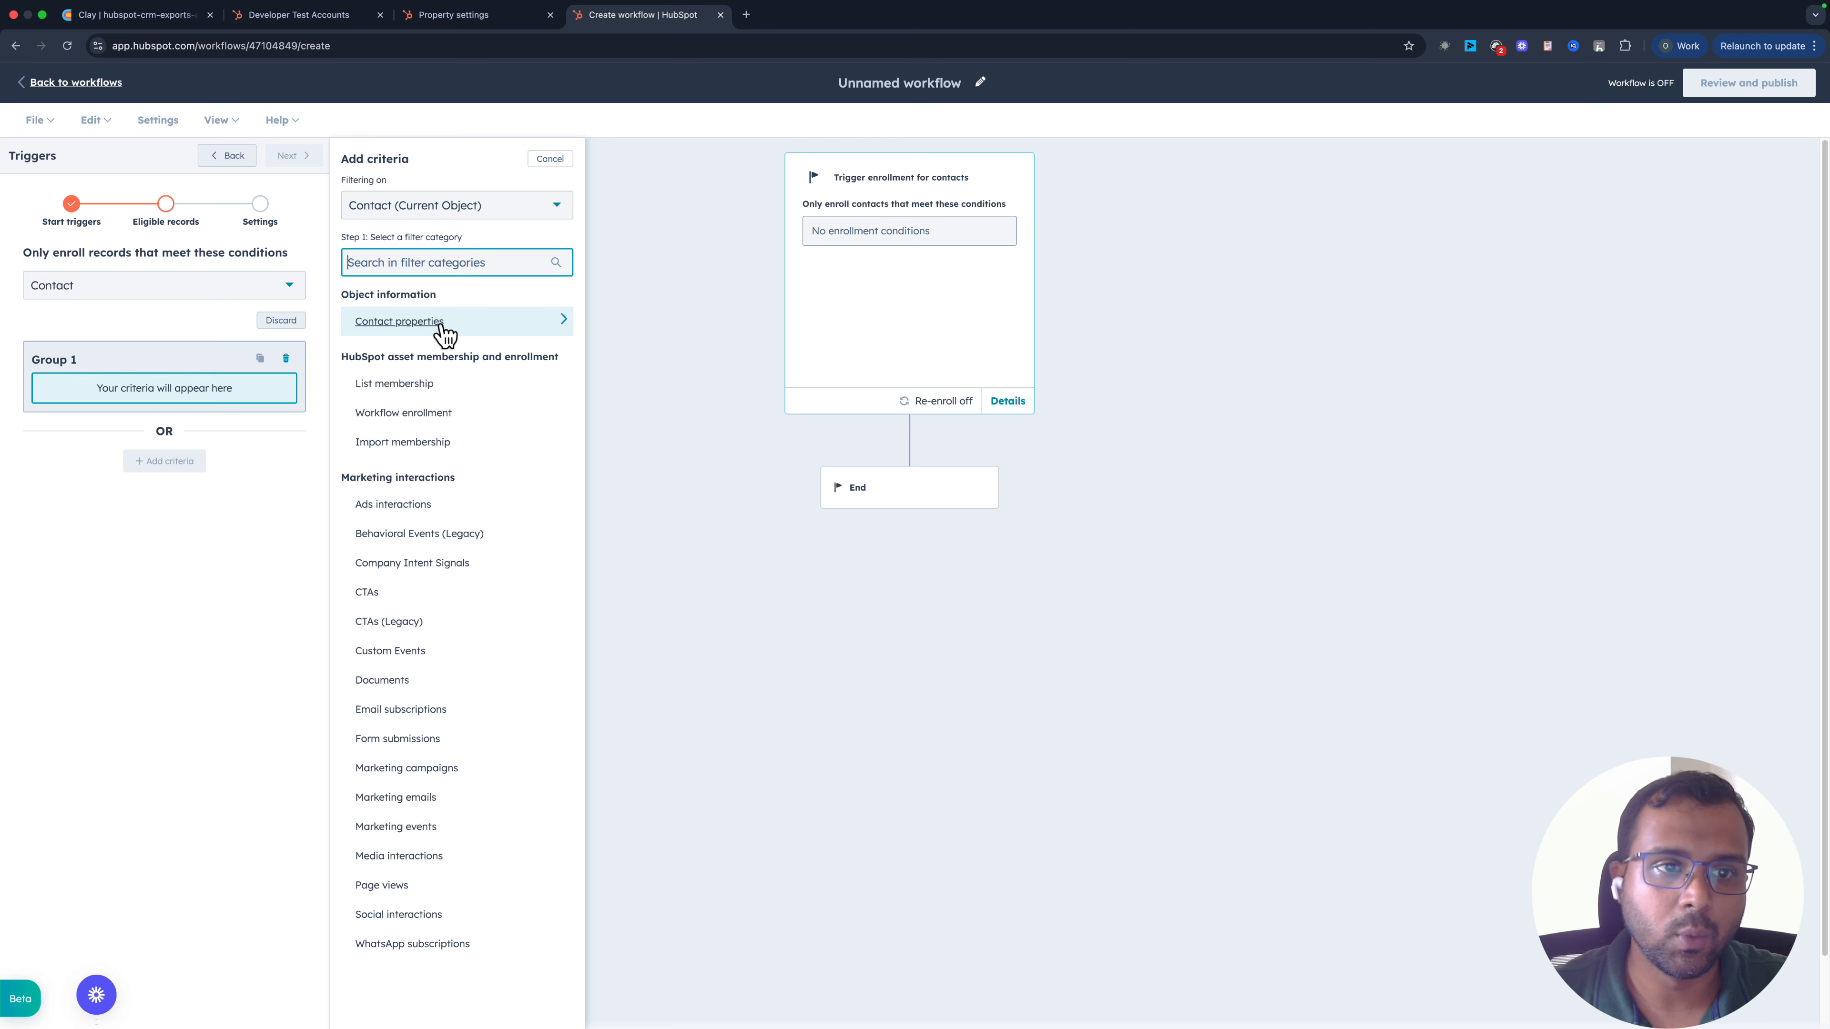
# - Limit enrollment to contacts whose associated company's Country/Region is known, and save the trigger
pyautogui.write('compa')
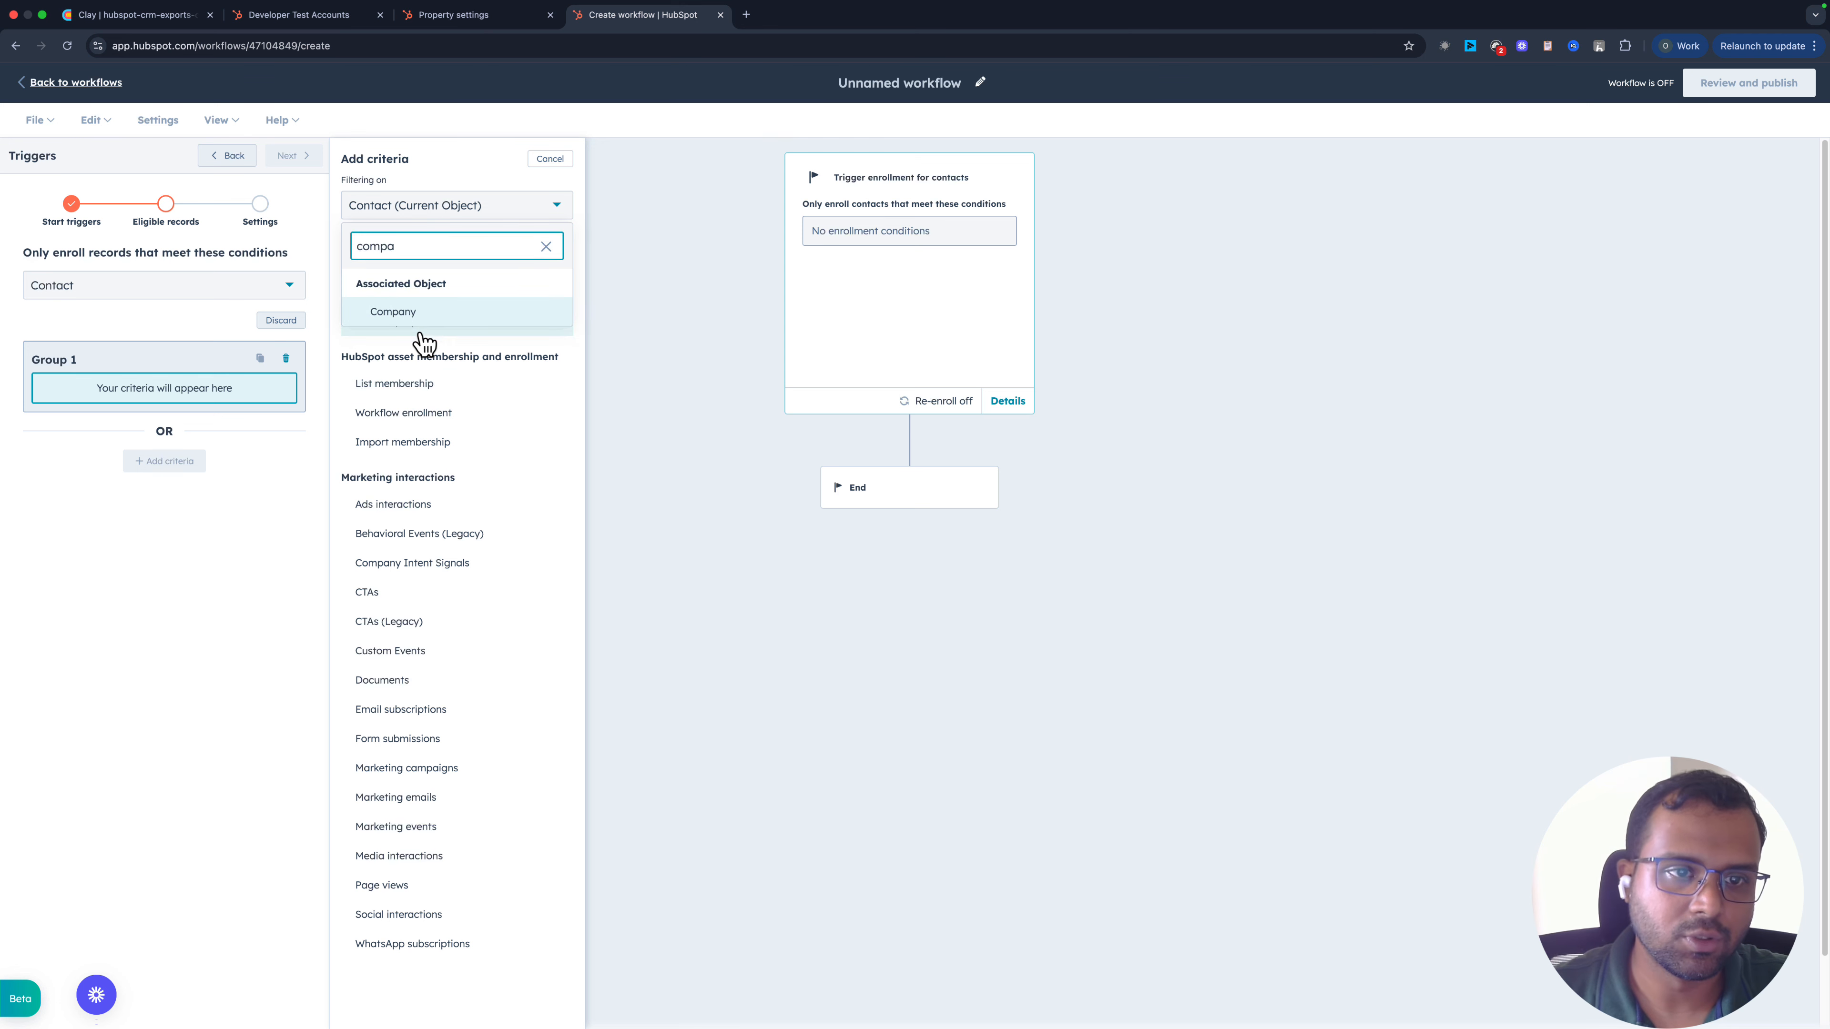
pyautogui.click(423, 320)
pyautogui.click(432, 330)
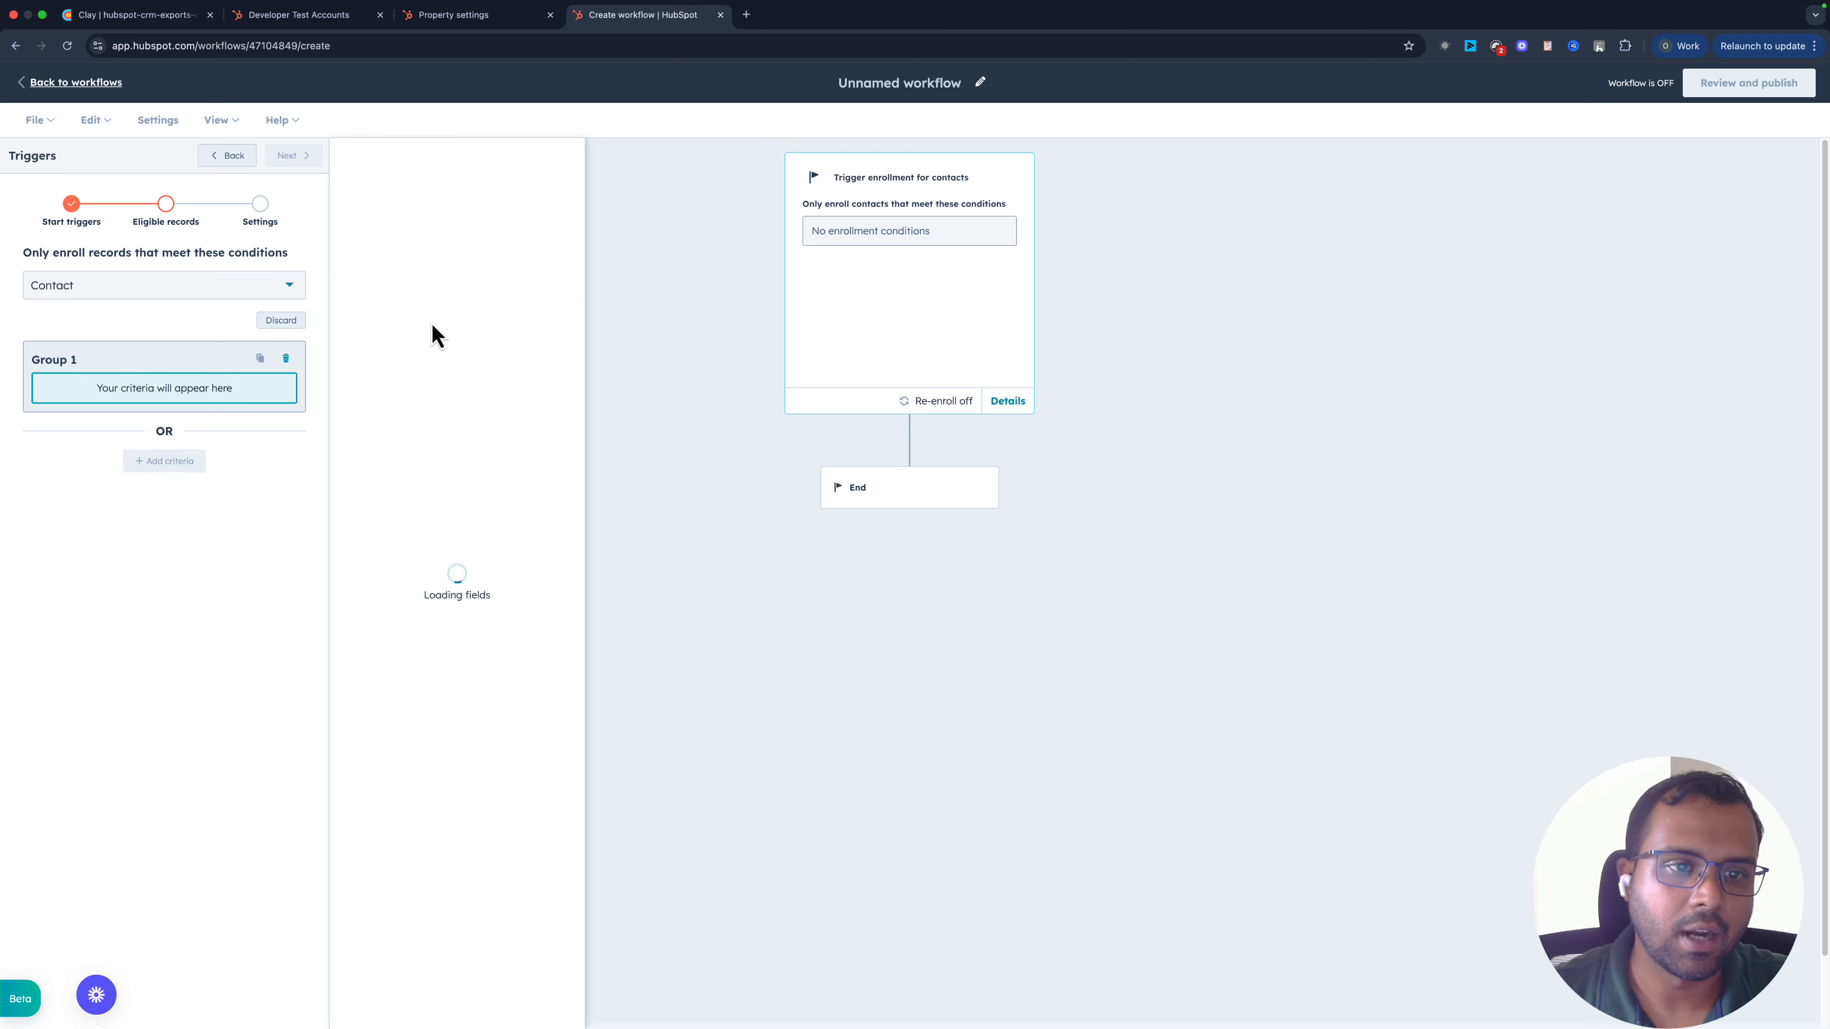
pyautogui.write('co')
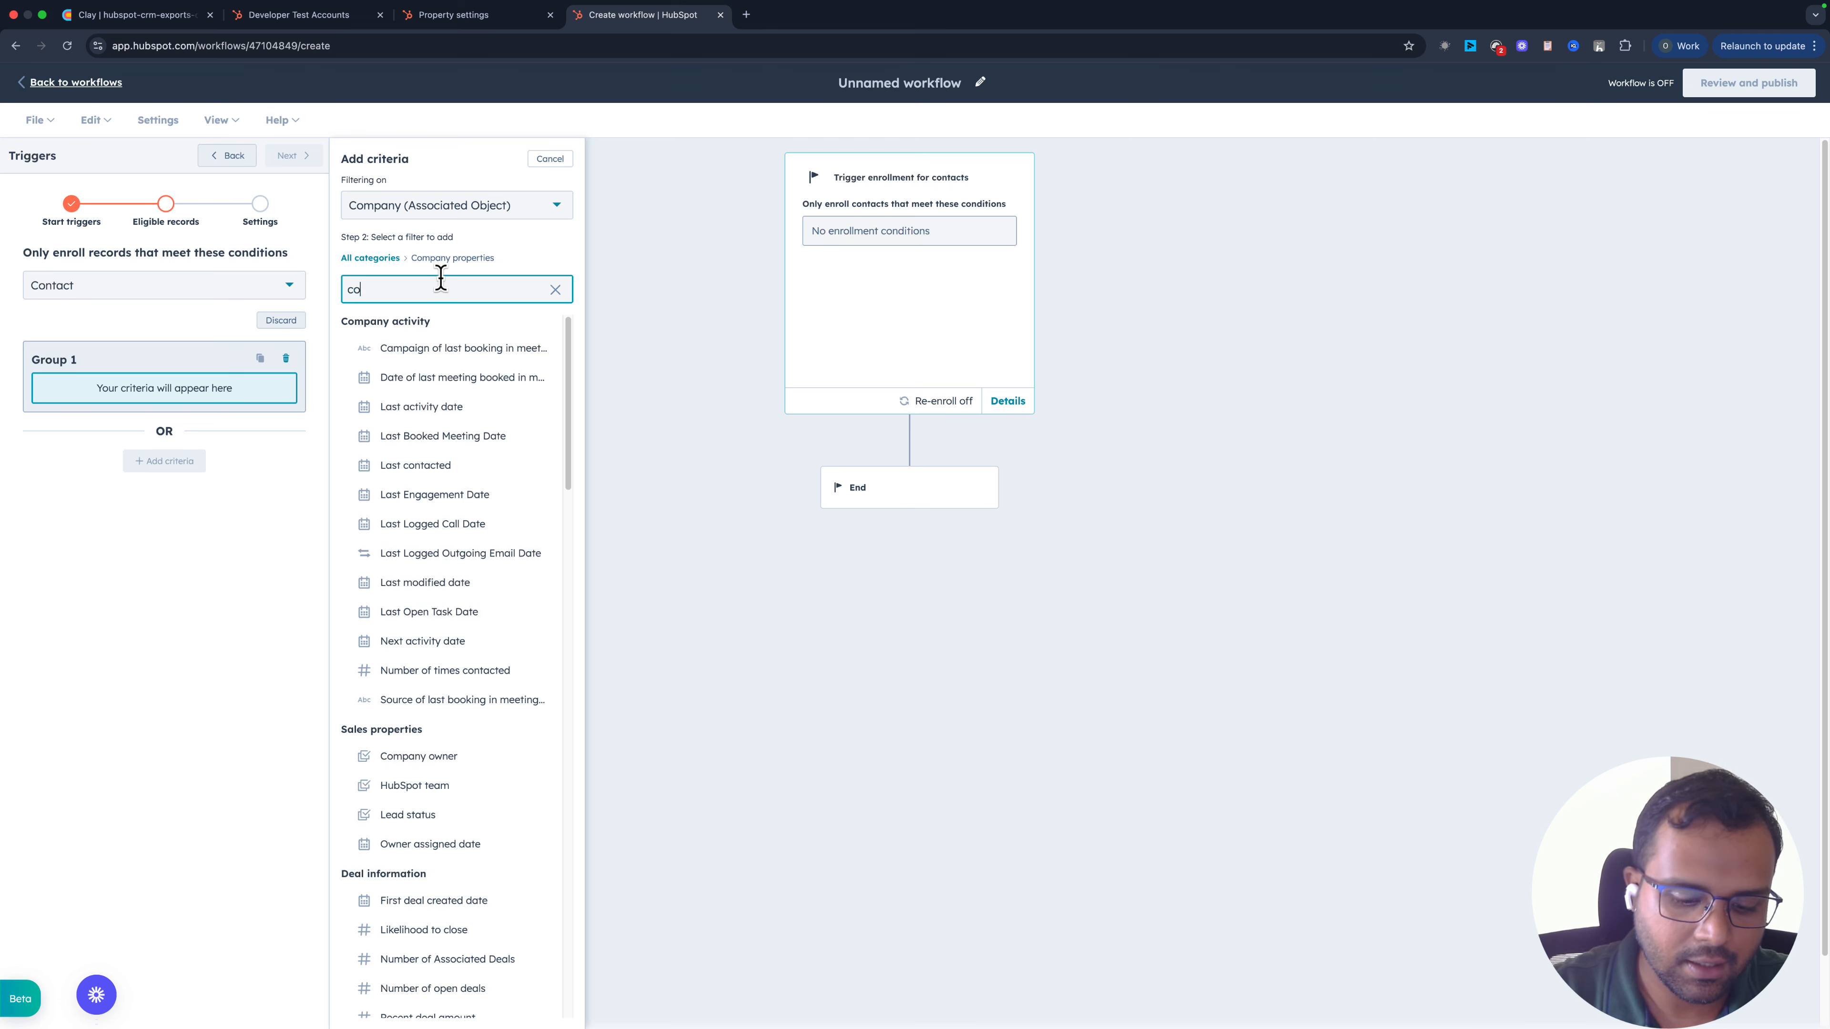
pyautogui.write('untry')
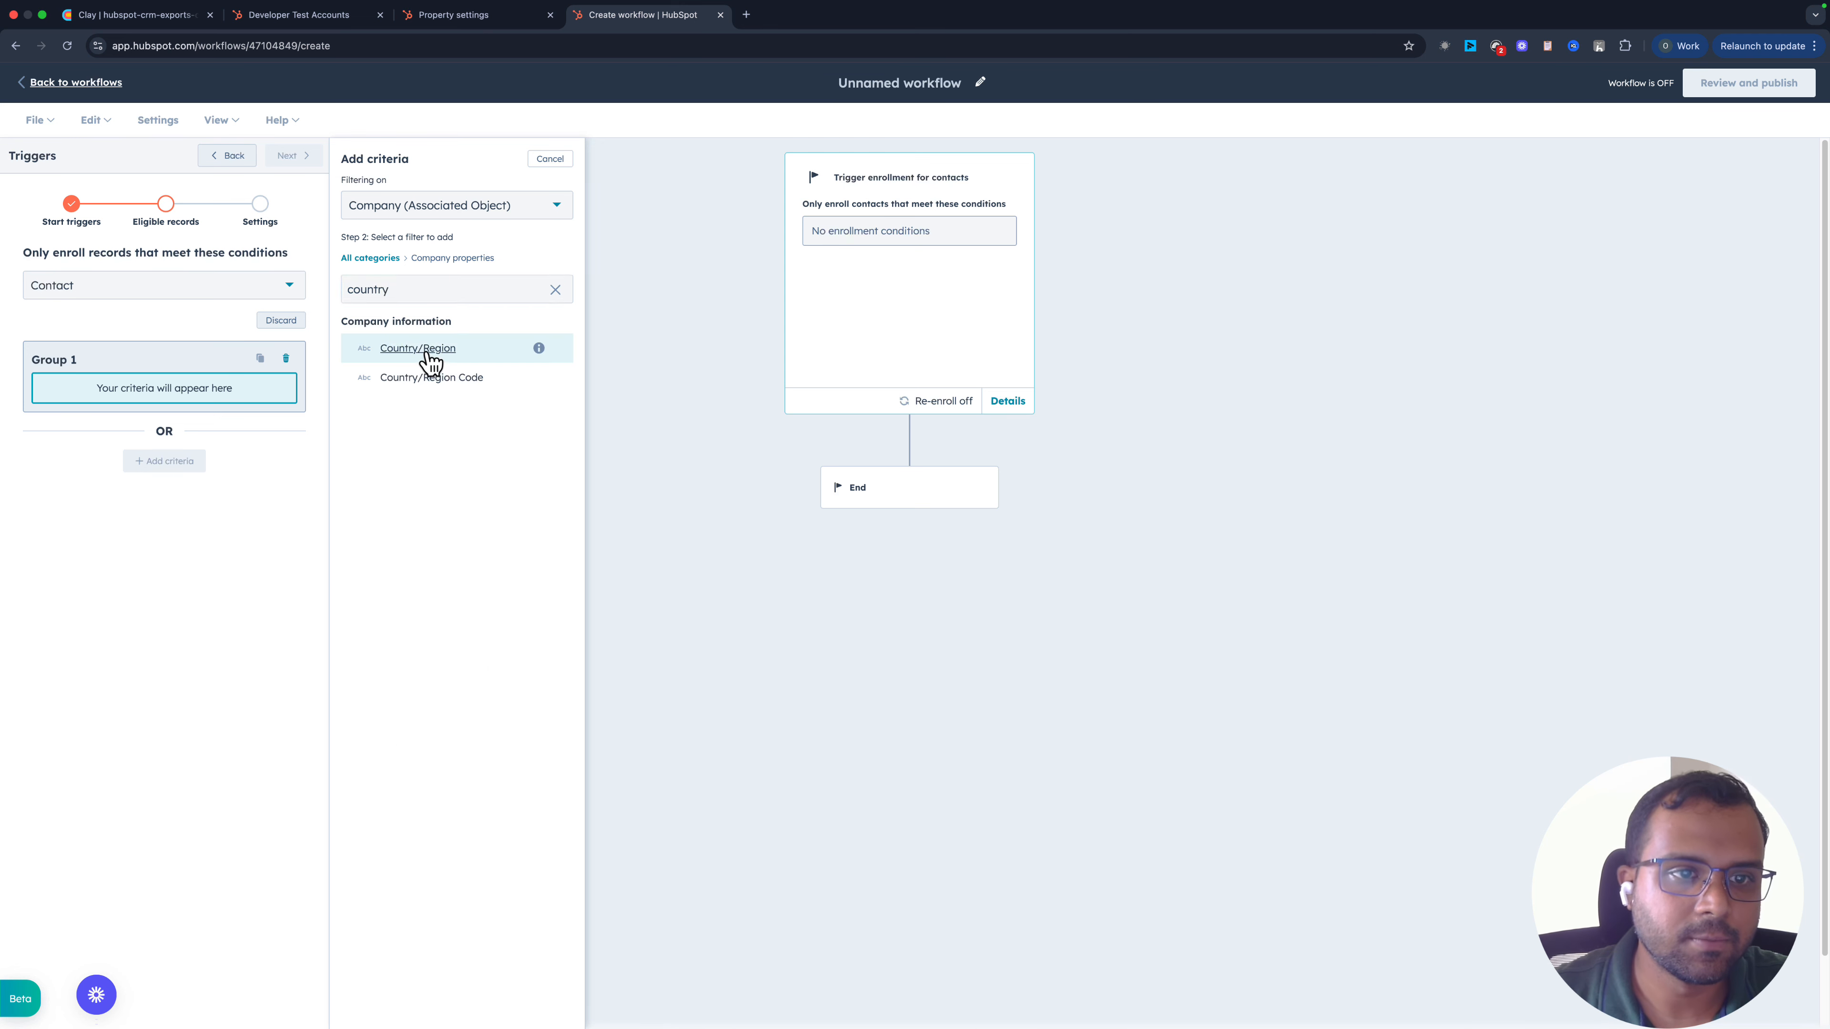
pyautogui.click(428, 353)
pyautogui.click(457, 238)
pyautogui.click(430, 308)
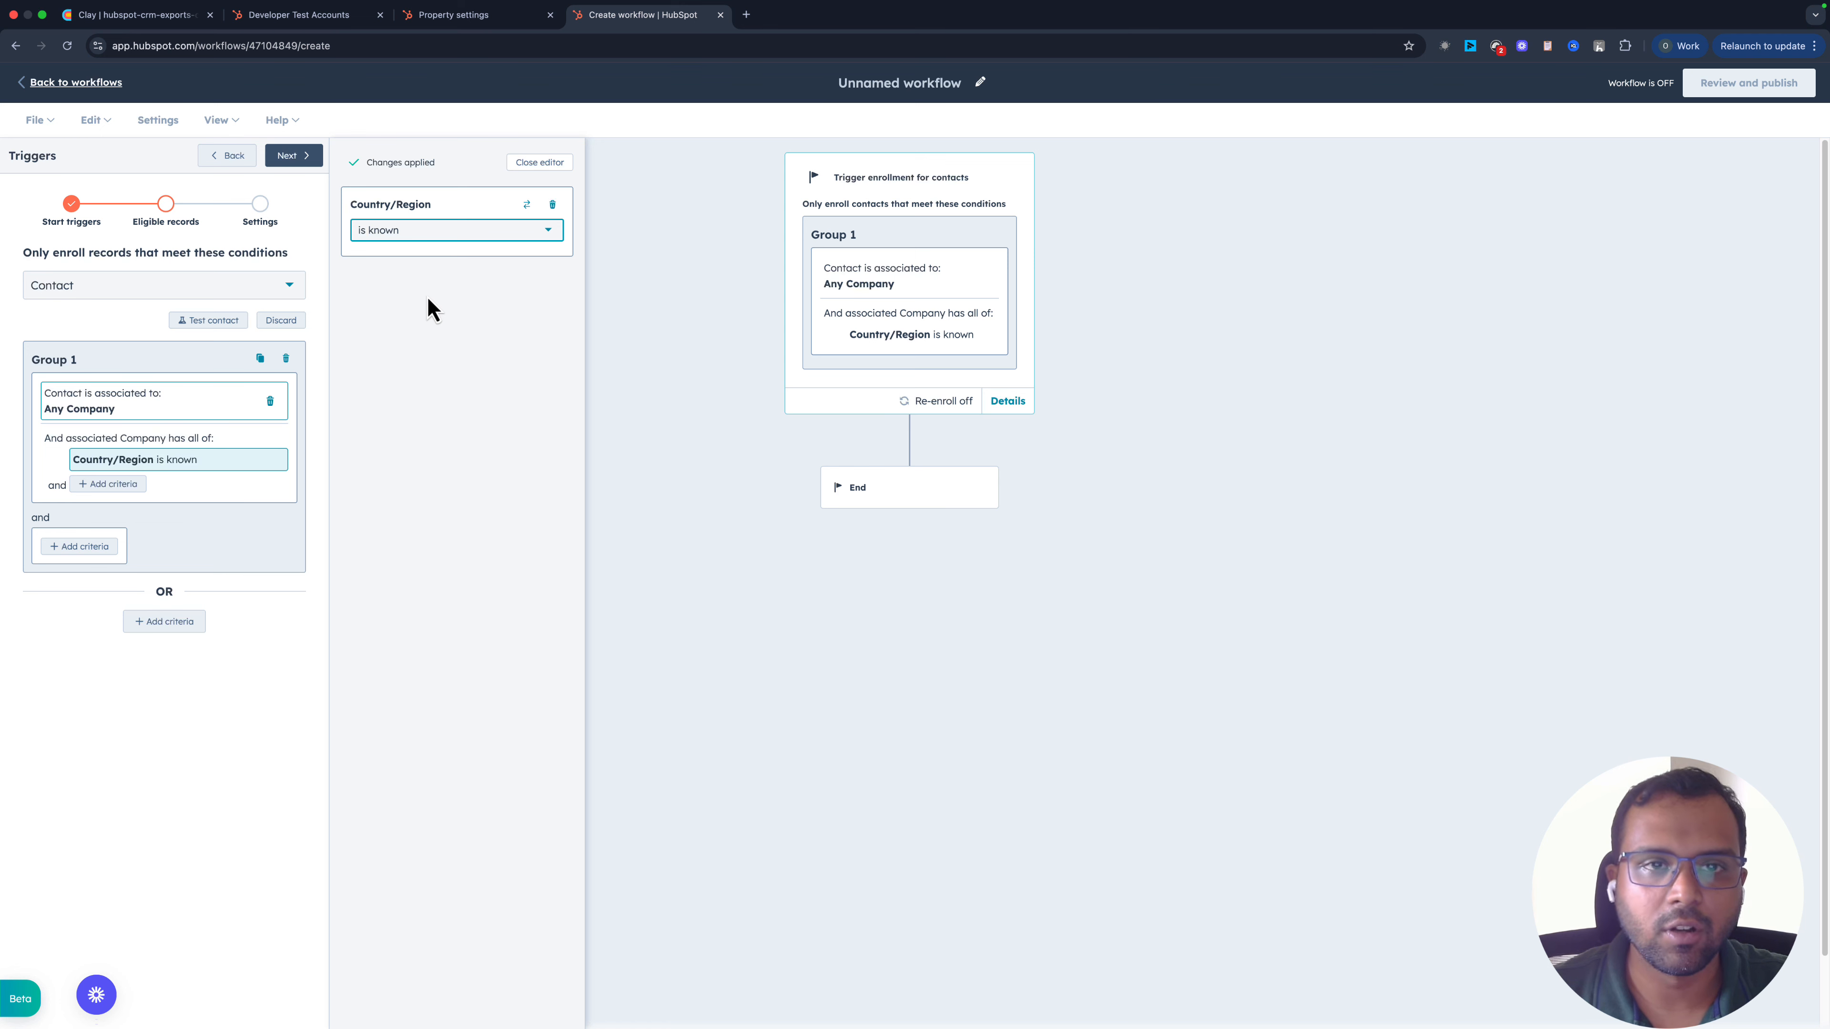
pyautogui.click(297, 160)
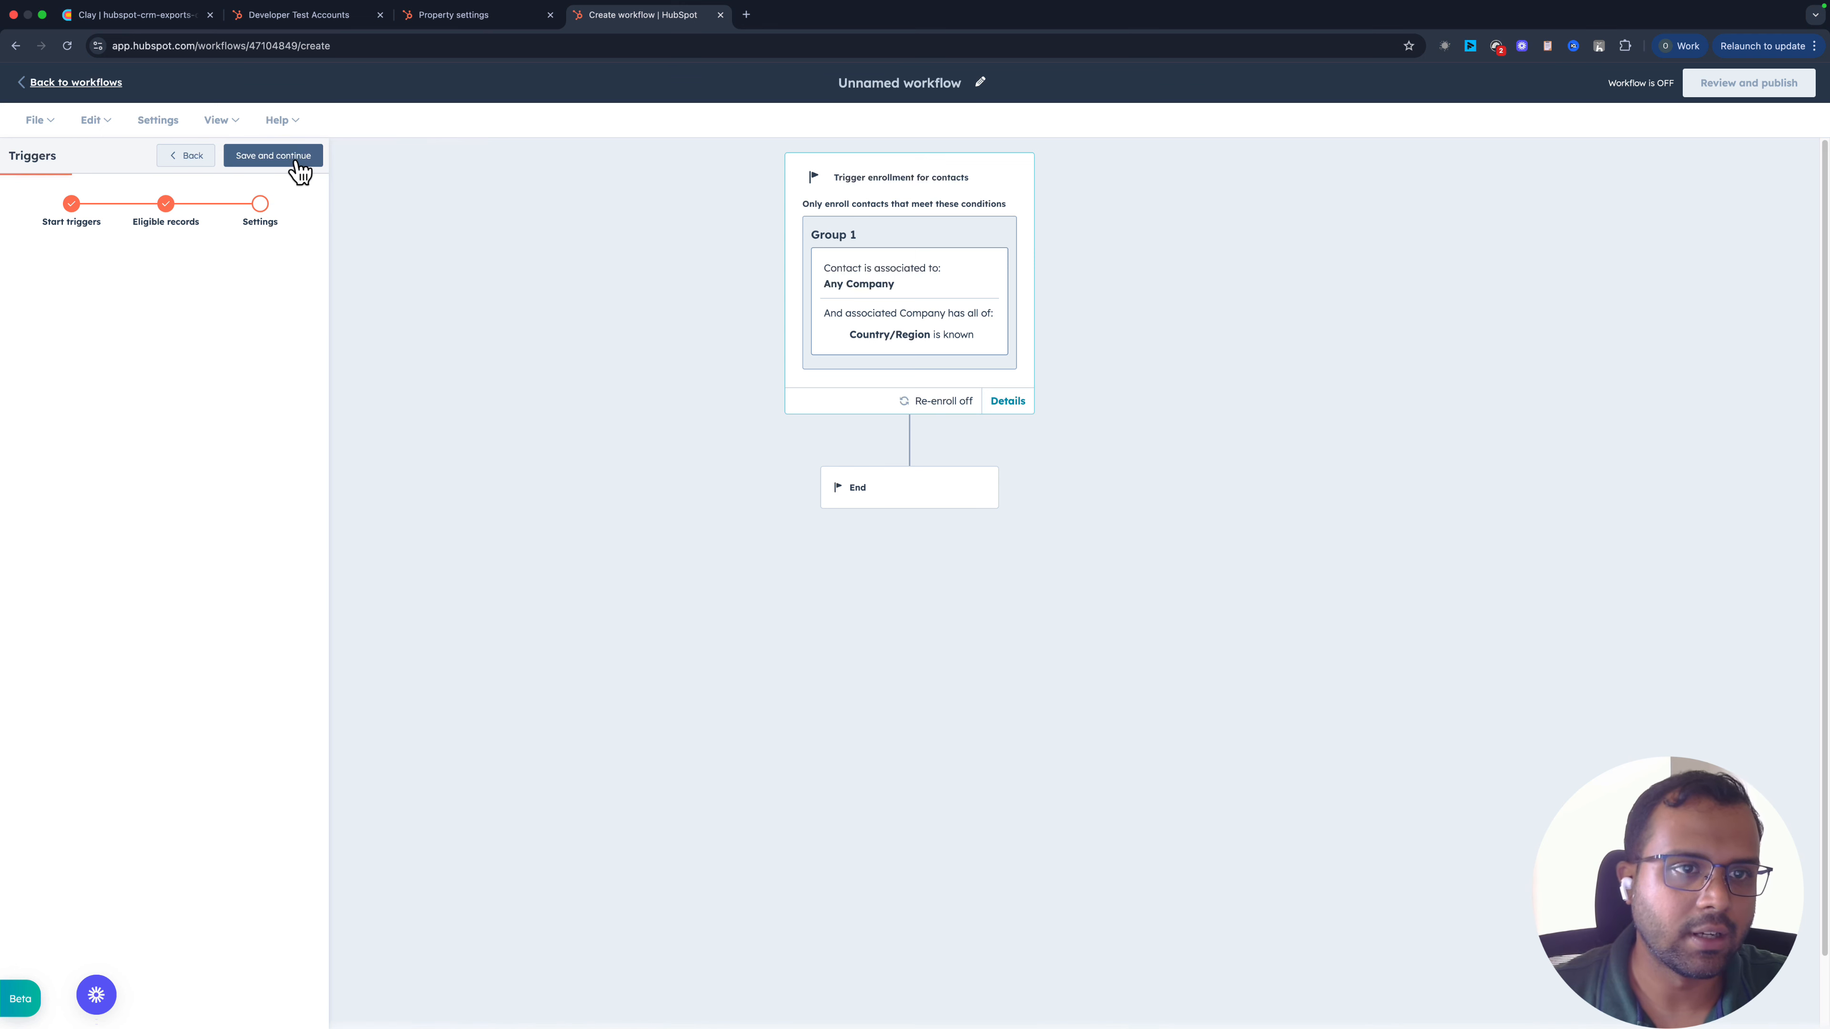
pyautogui.click(264, 159)
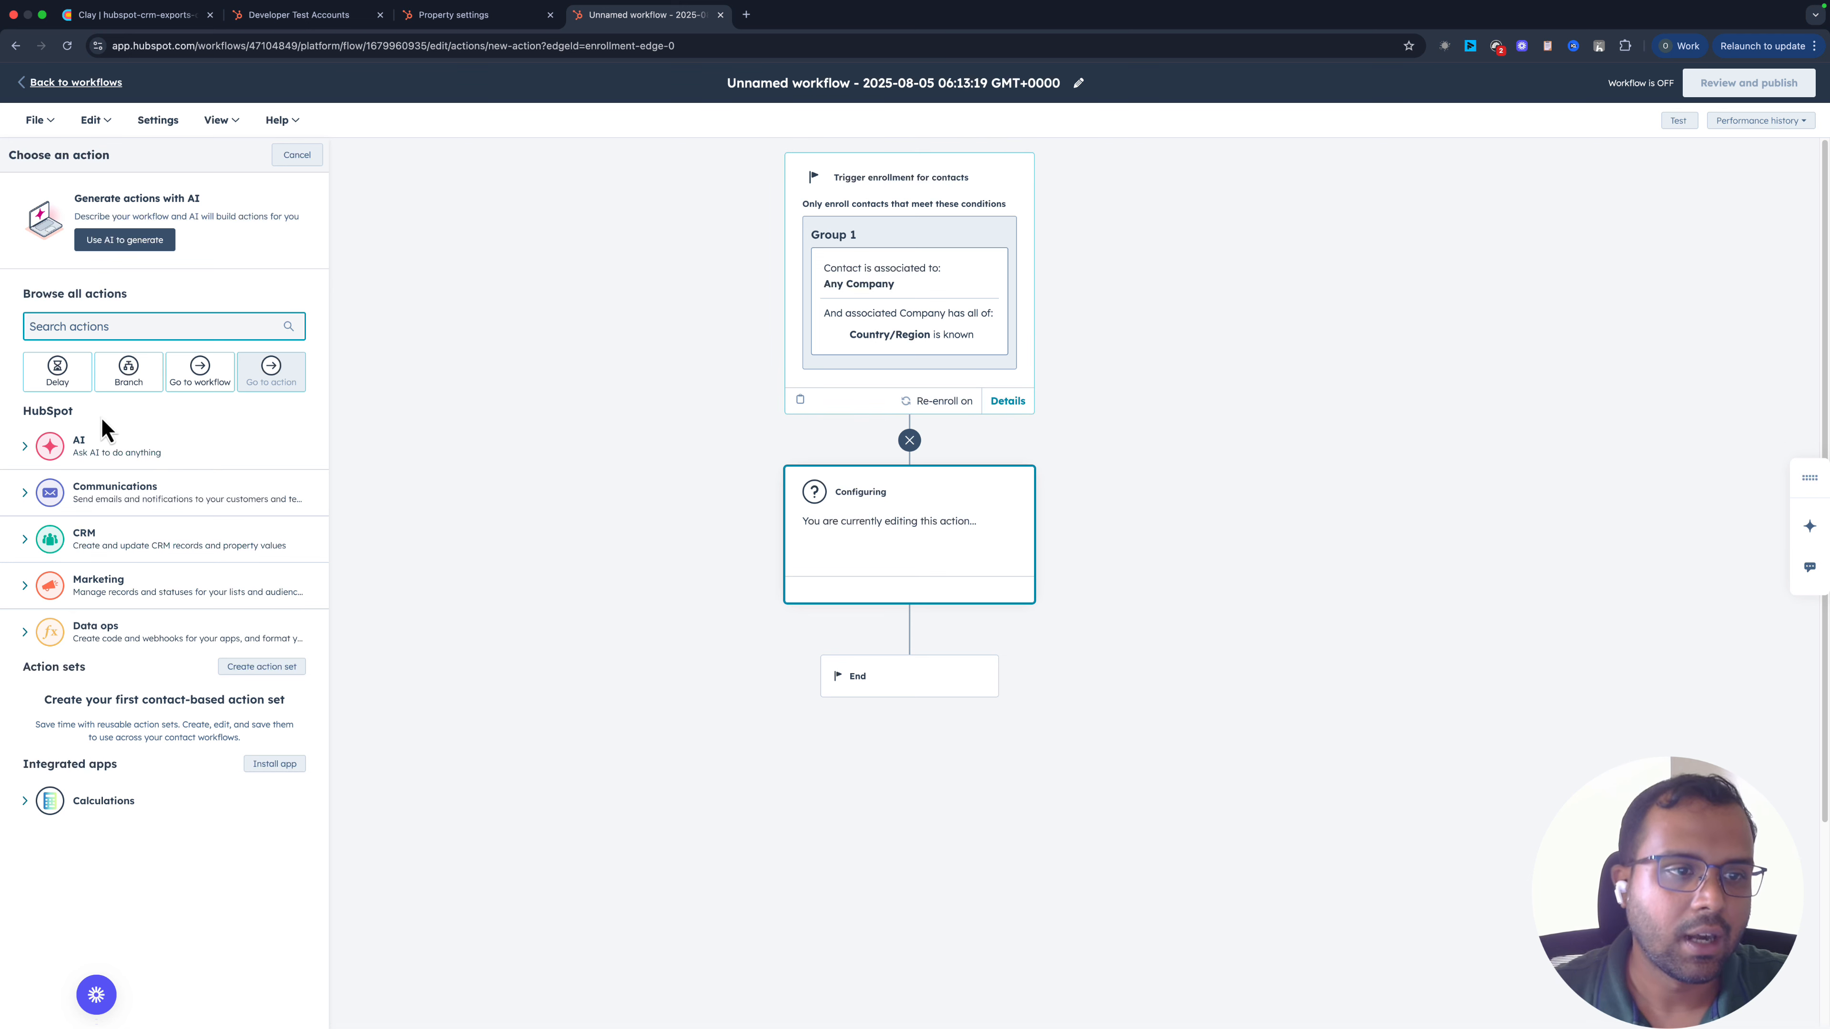
# - Add an AND/OR logic branch below the trigger with two branches named North America and South America
pyautogui.click(128, 371)
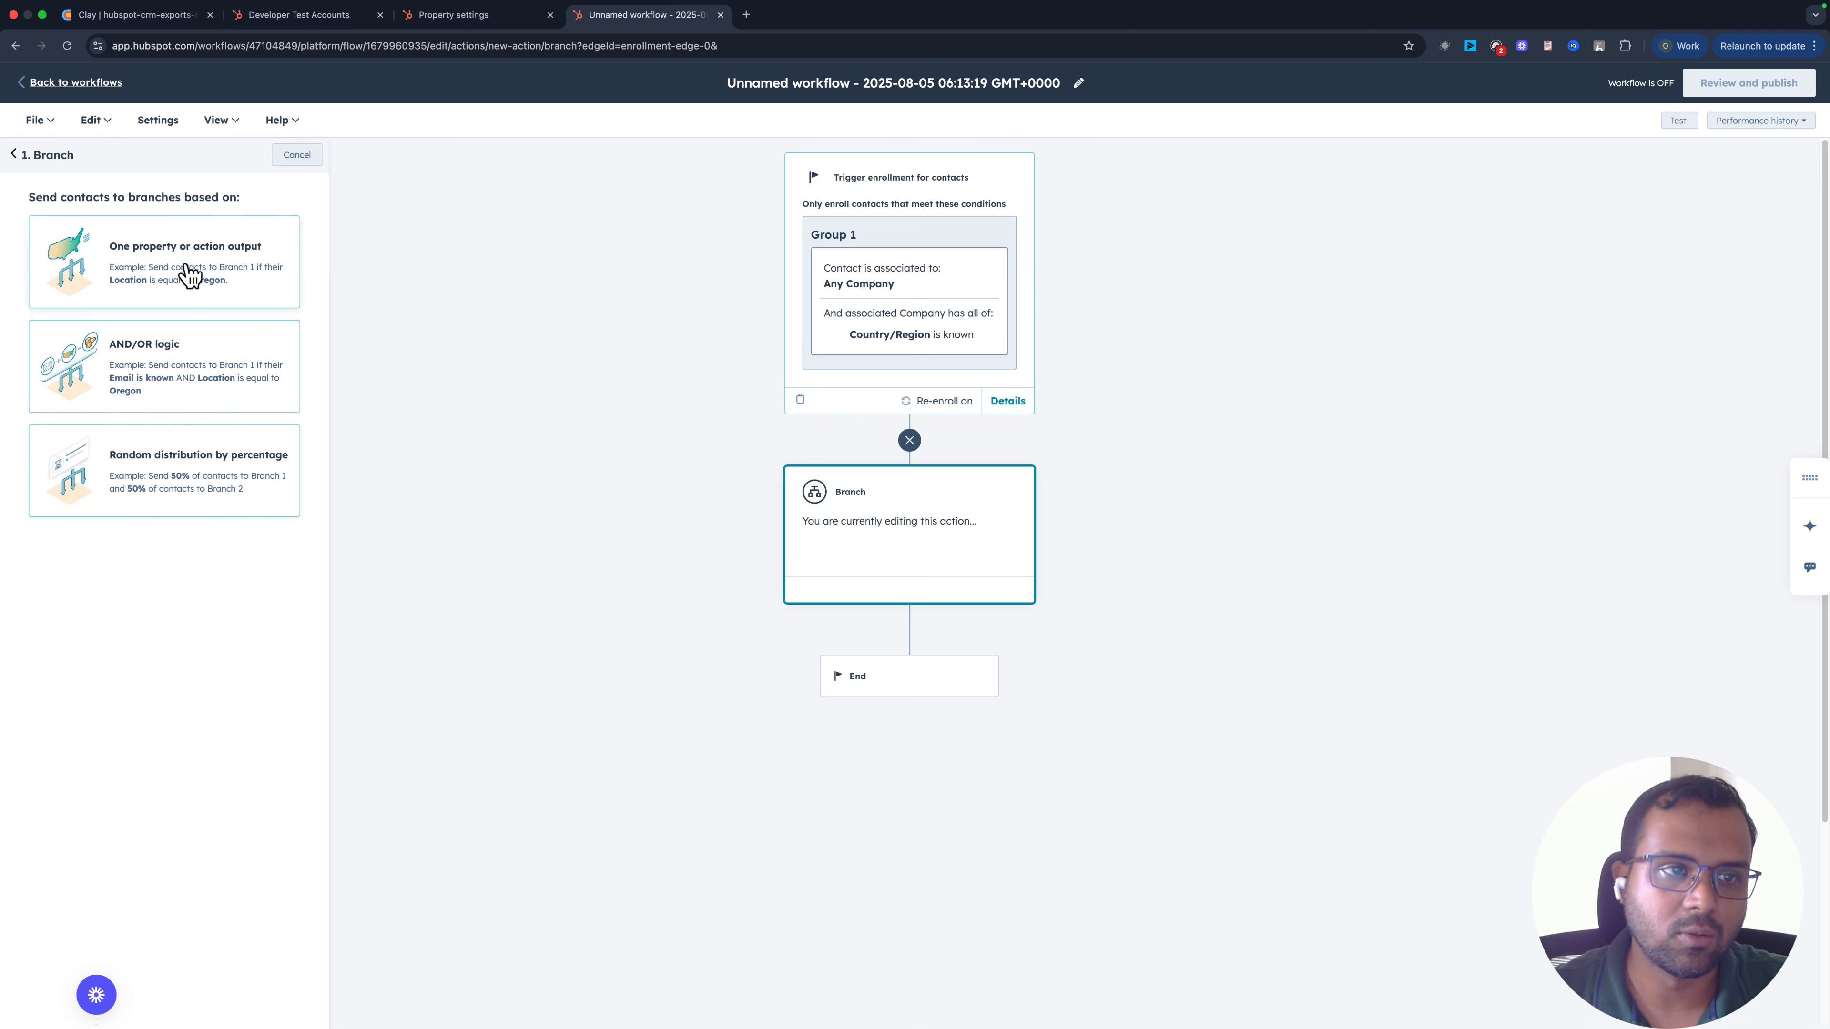
pyautogui.click(150, 377)
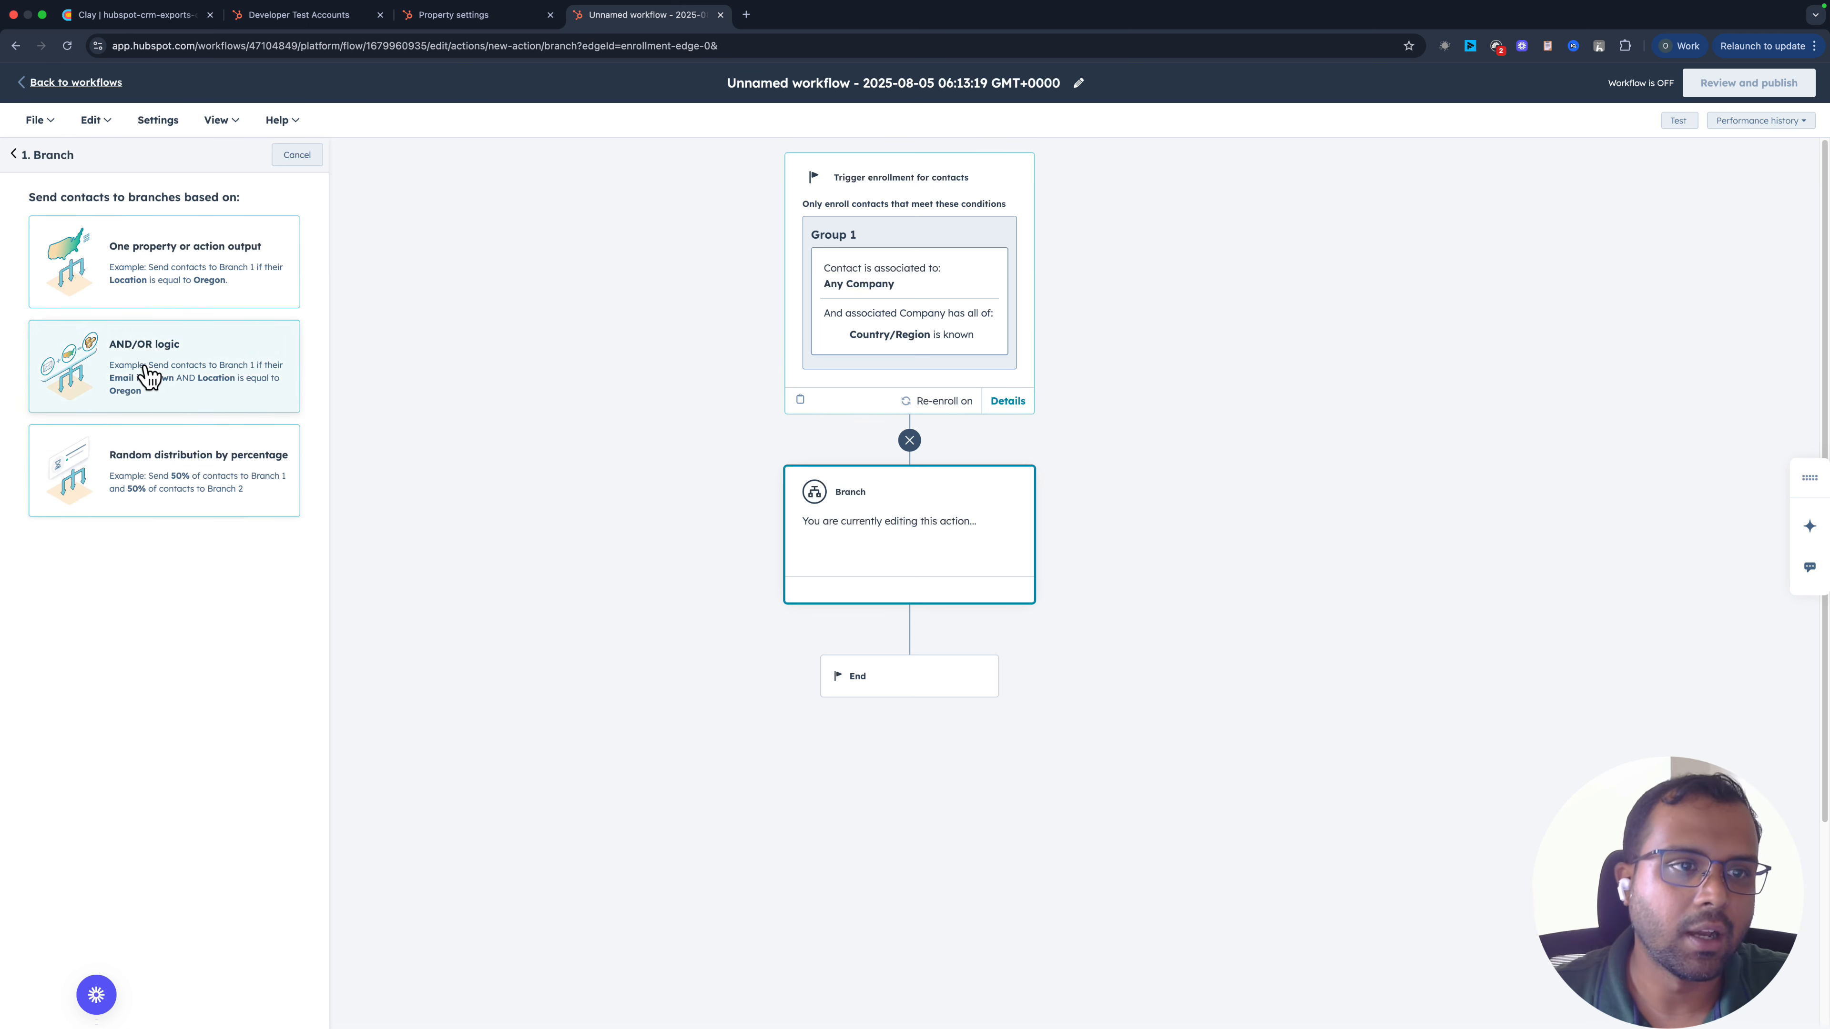
pyautogui.click(137, 304)
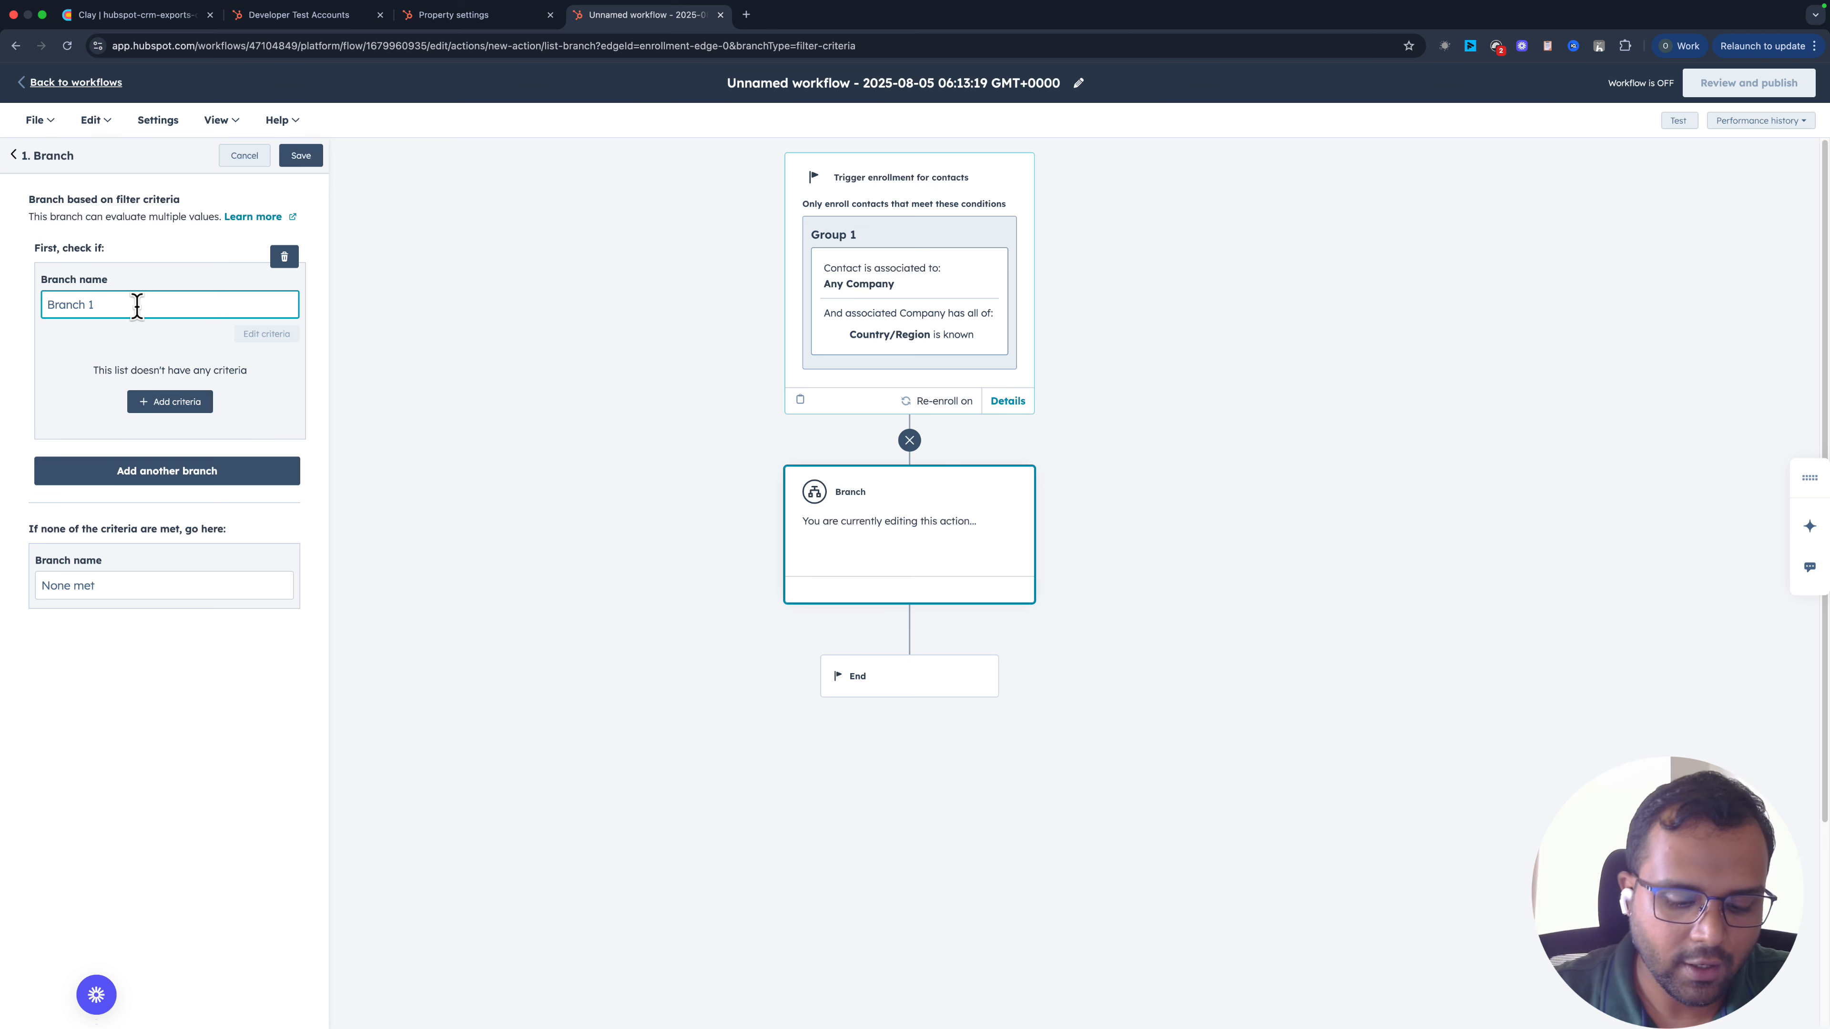
pyautogui.write('North America')
pyautogui.click(157, 473)
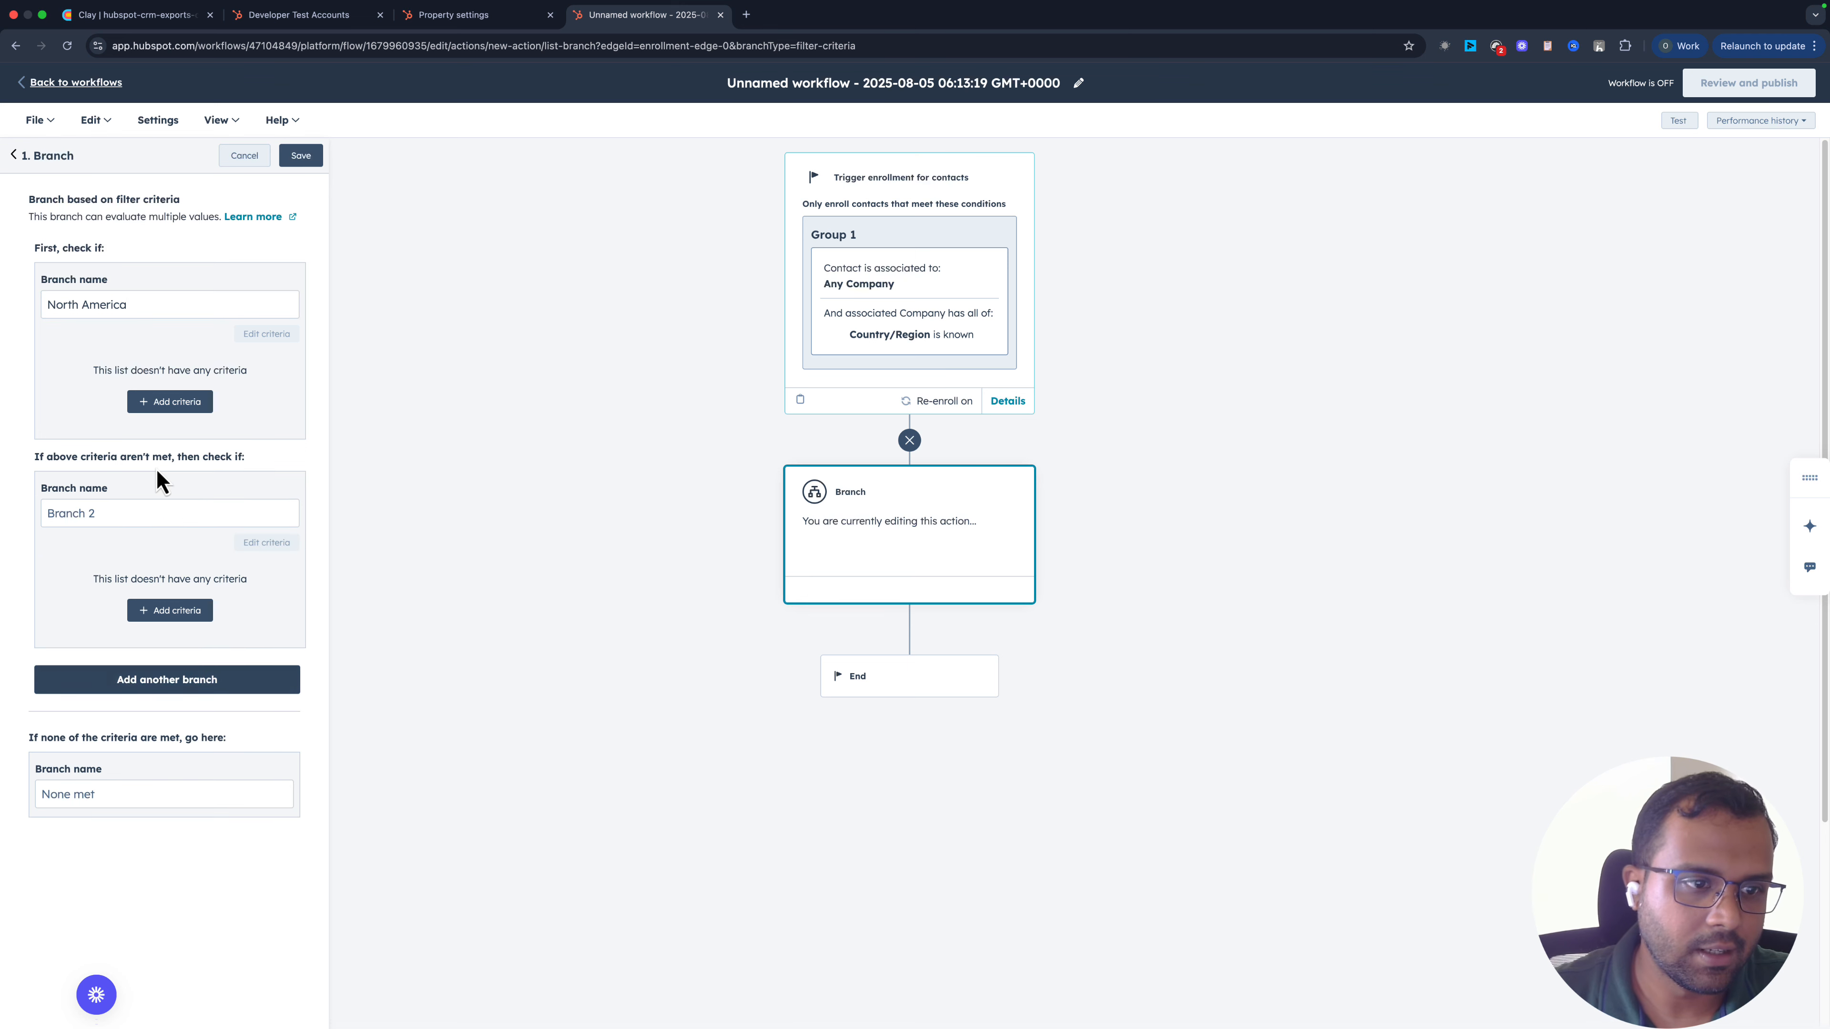
pyautogui.click(139, 512)
pyautogui.write('South America')
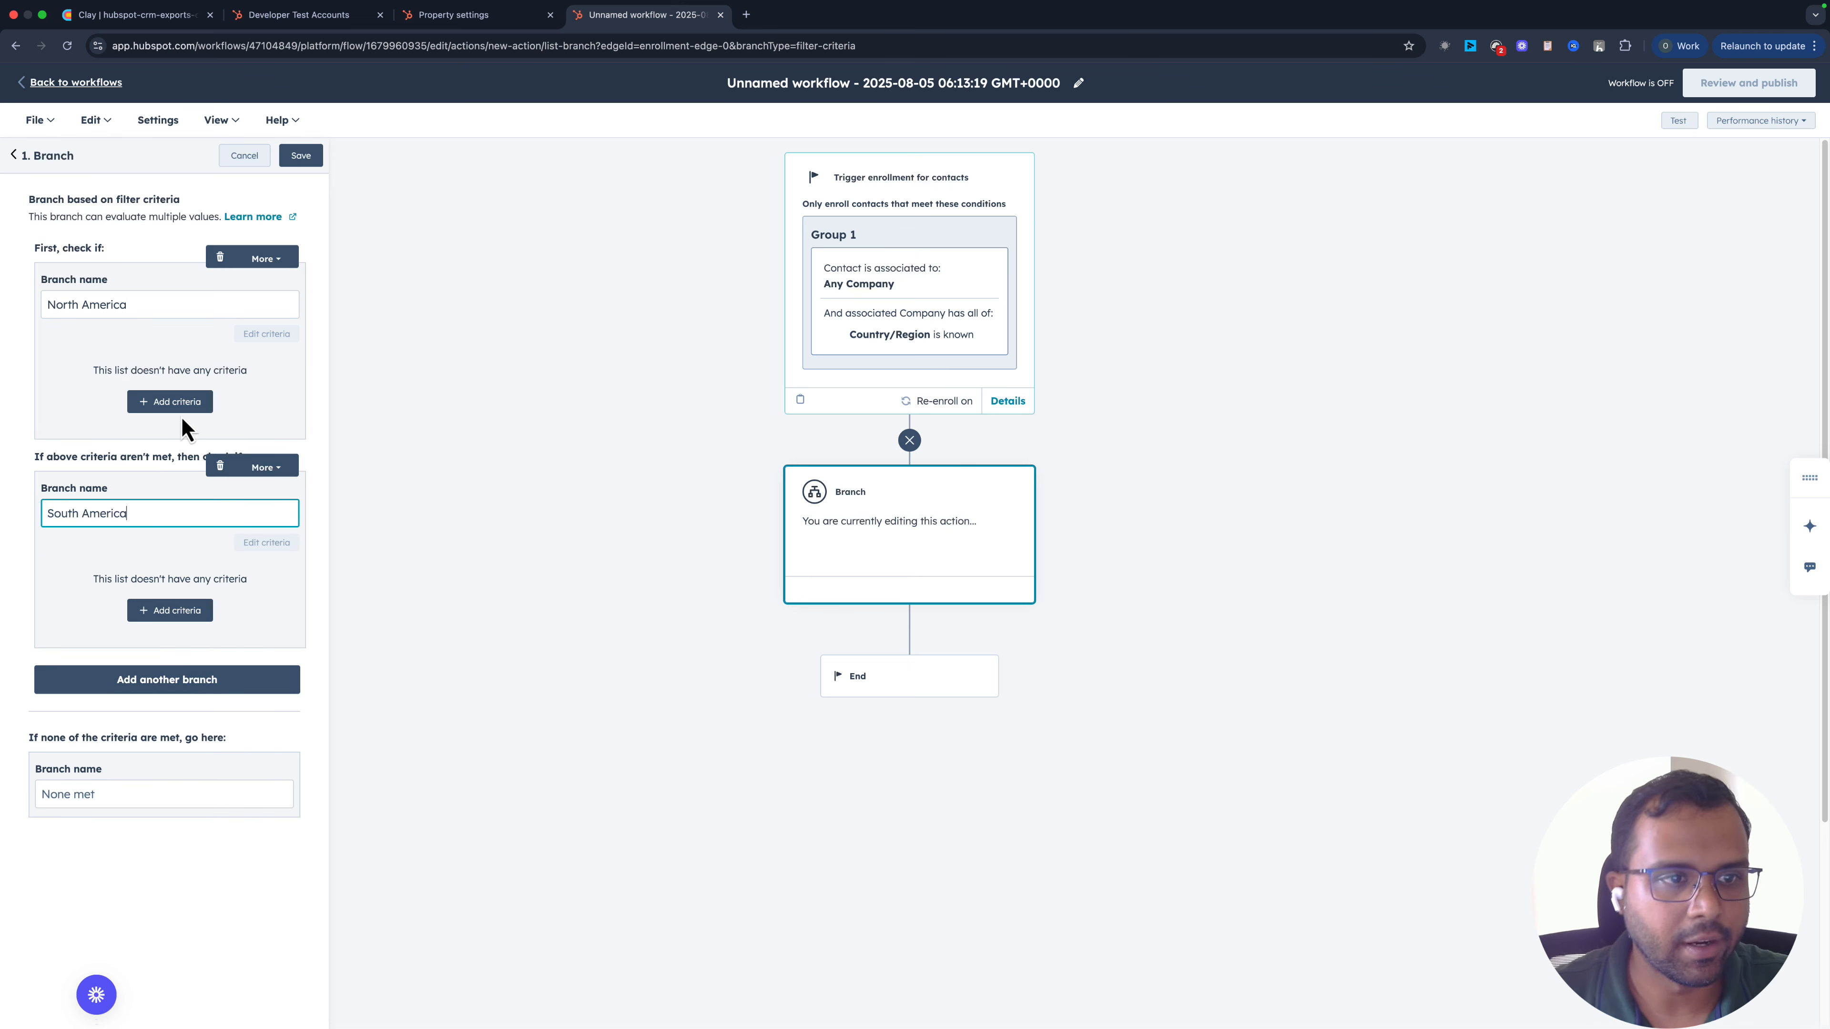
# - Give the North America branch the criterion that the associated company's Country/Region equals any of United states, Brazil or Mexico
pyautogui.click(173, 403)
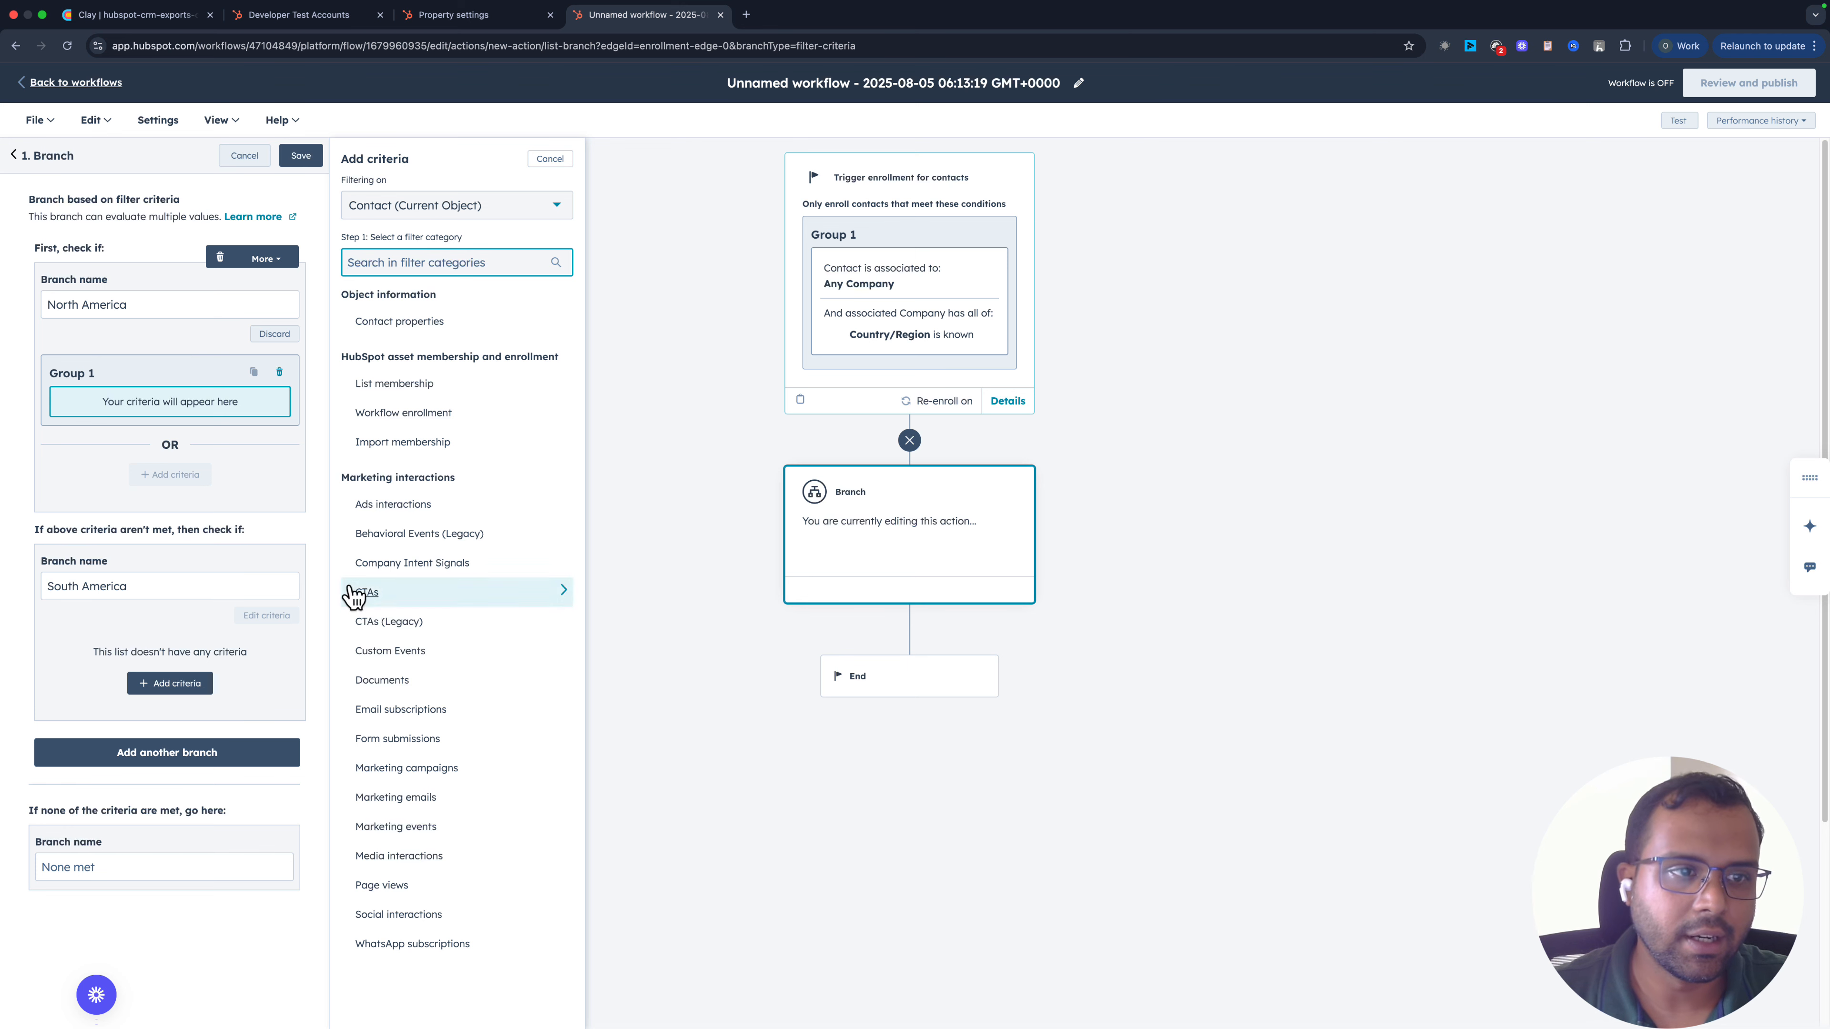
pyautogui.click(451, 208)
pyautogui.write('compo')
pyautogui.press('BackSpace')
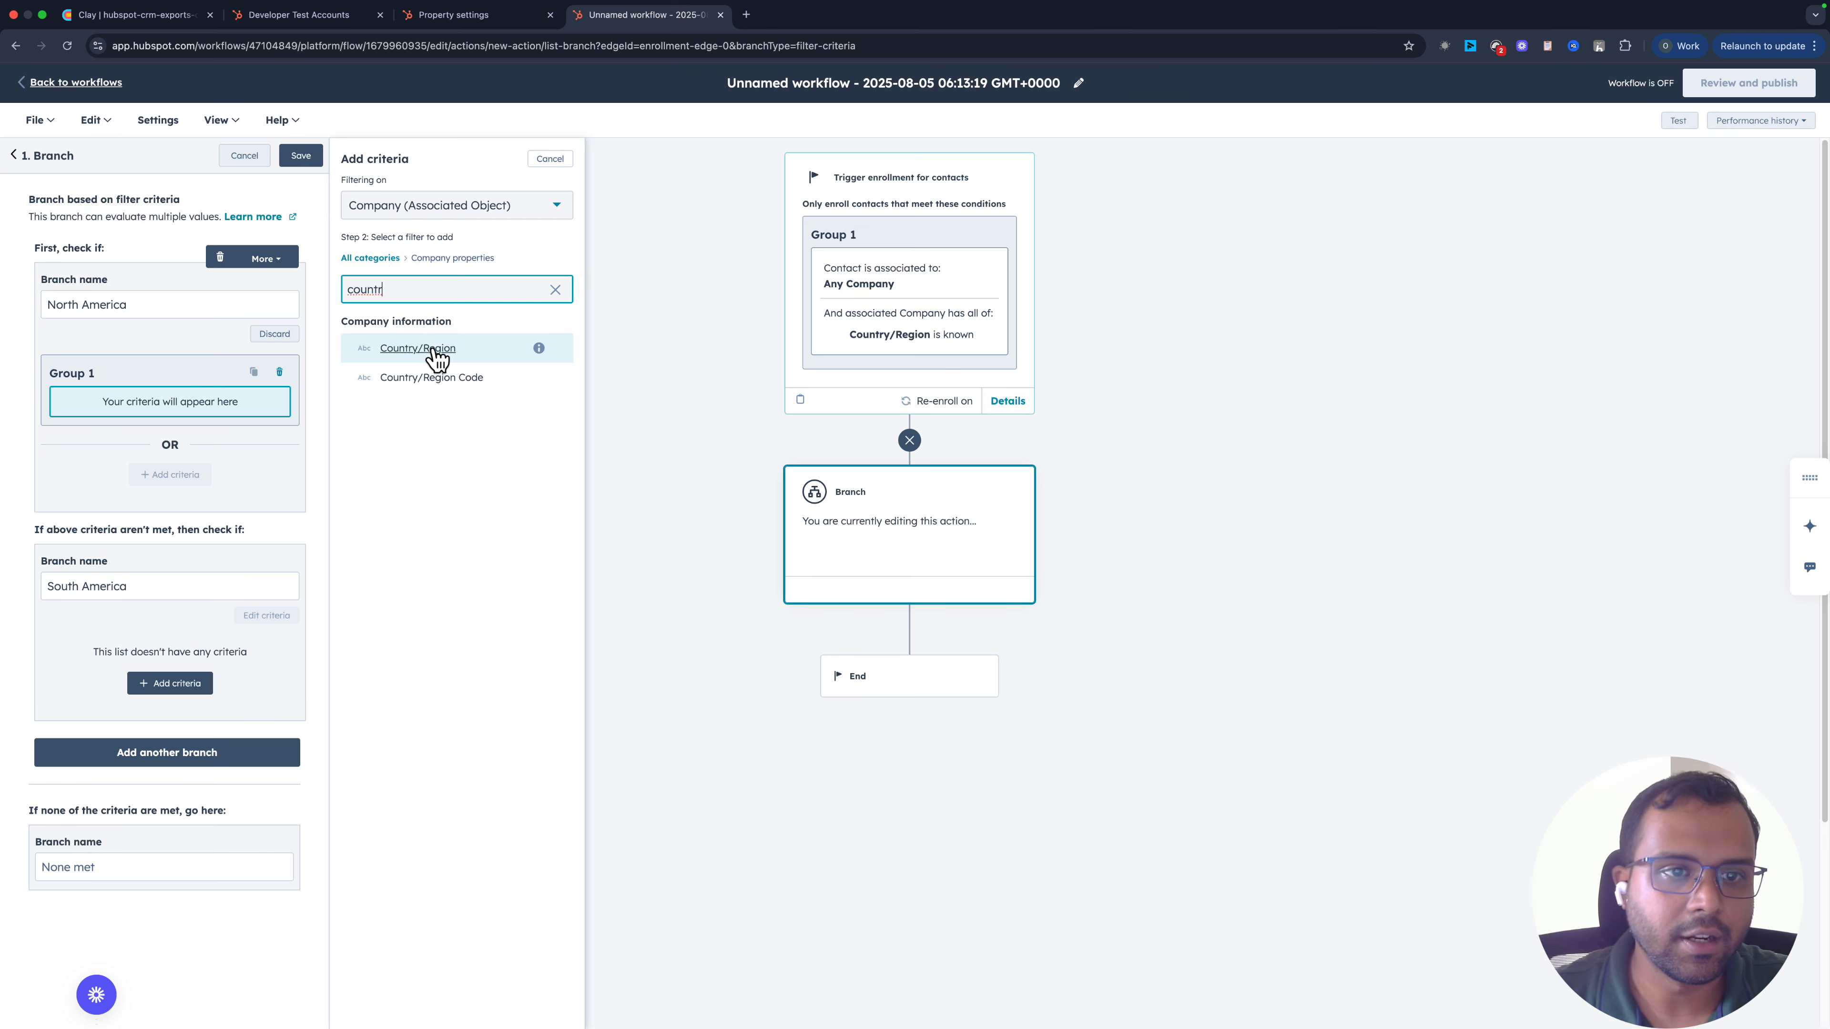
pyautogui.click(435, 350)
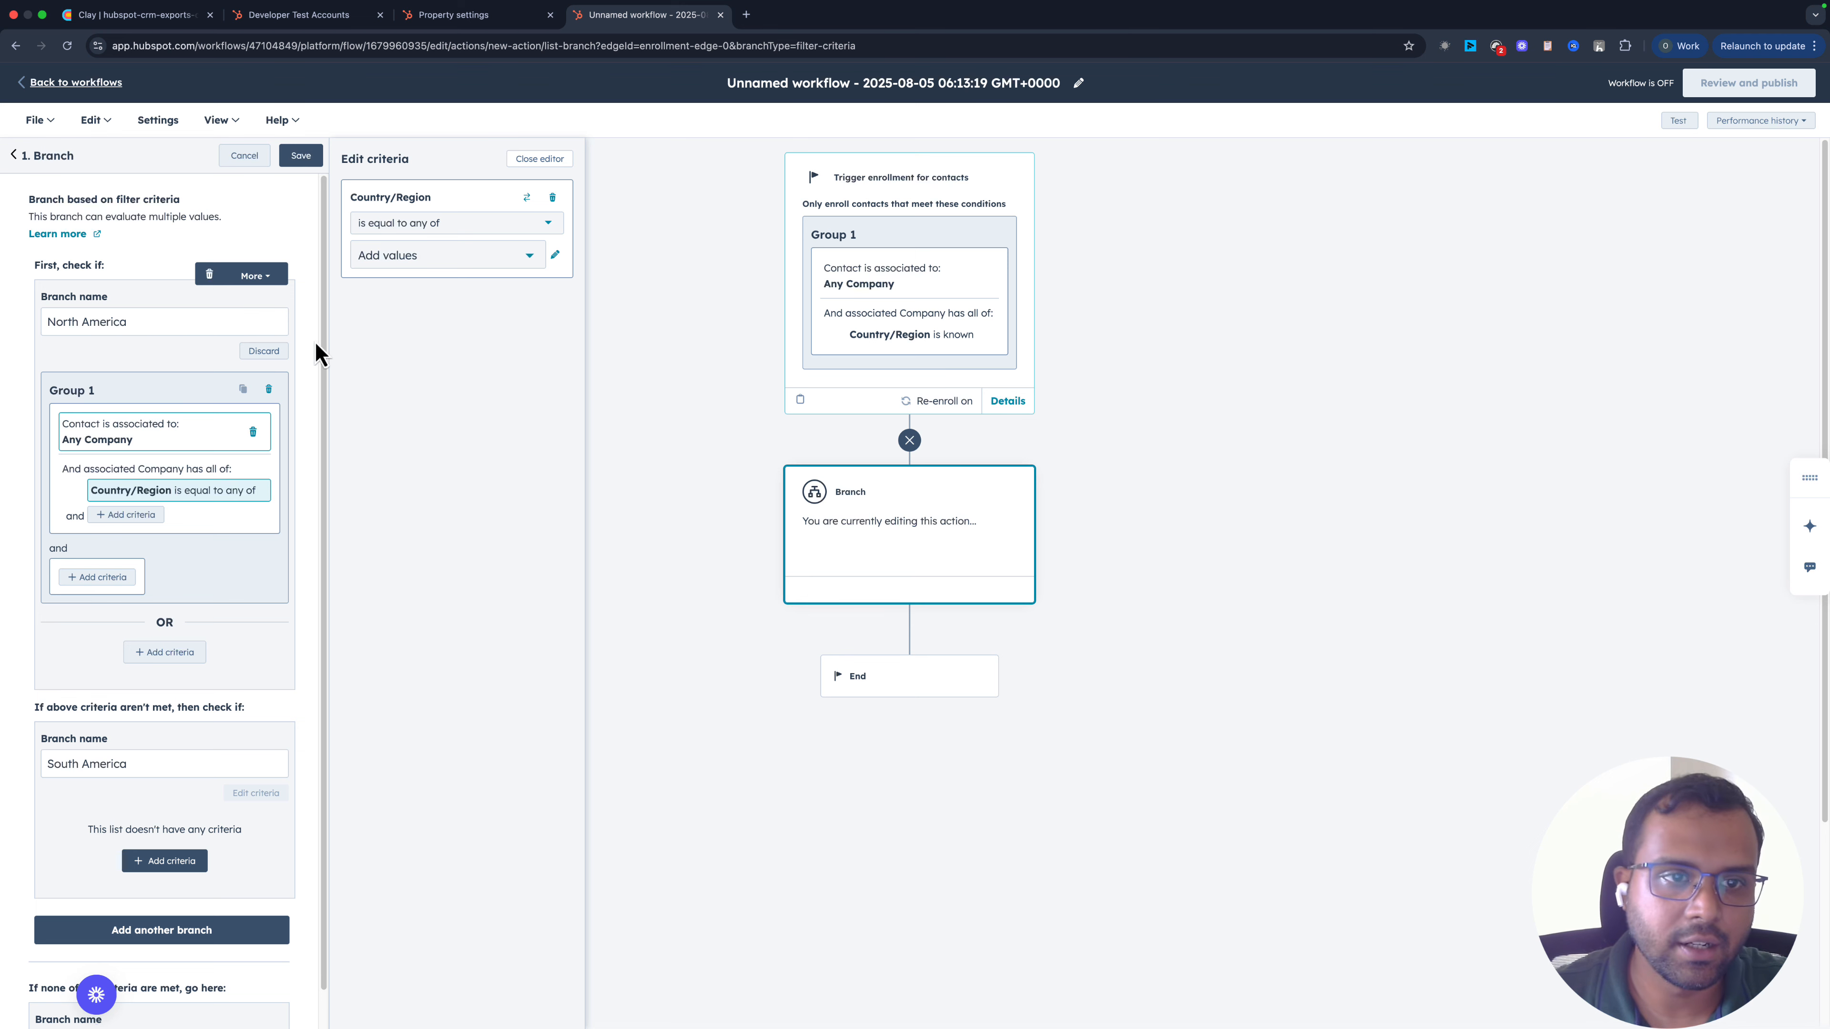
pyautogui.click(438, 255)
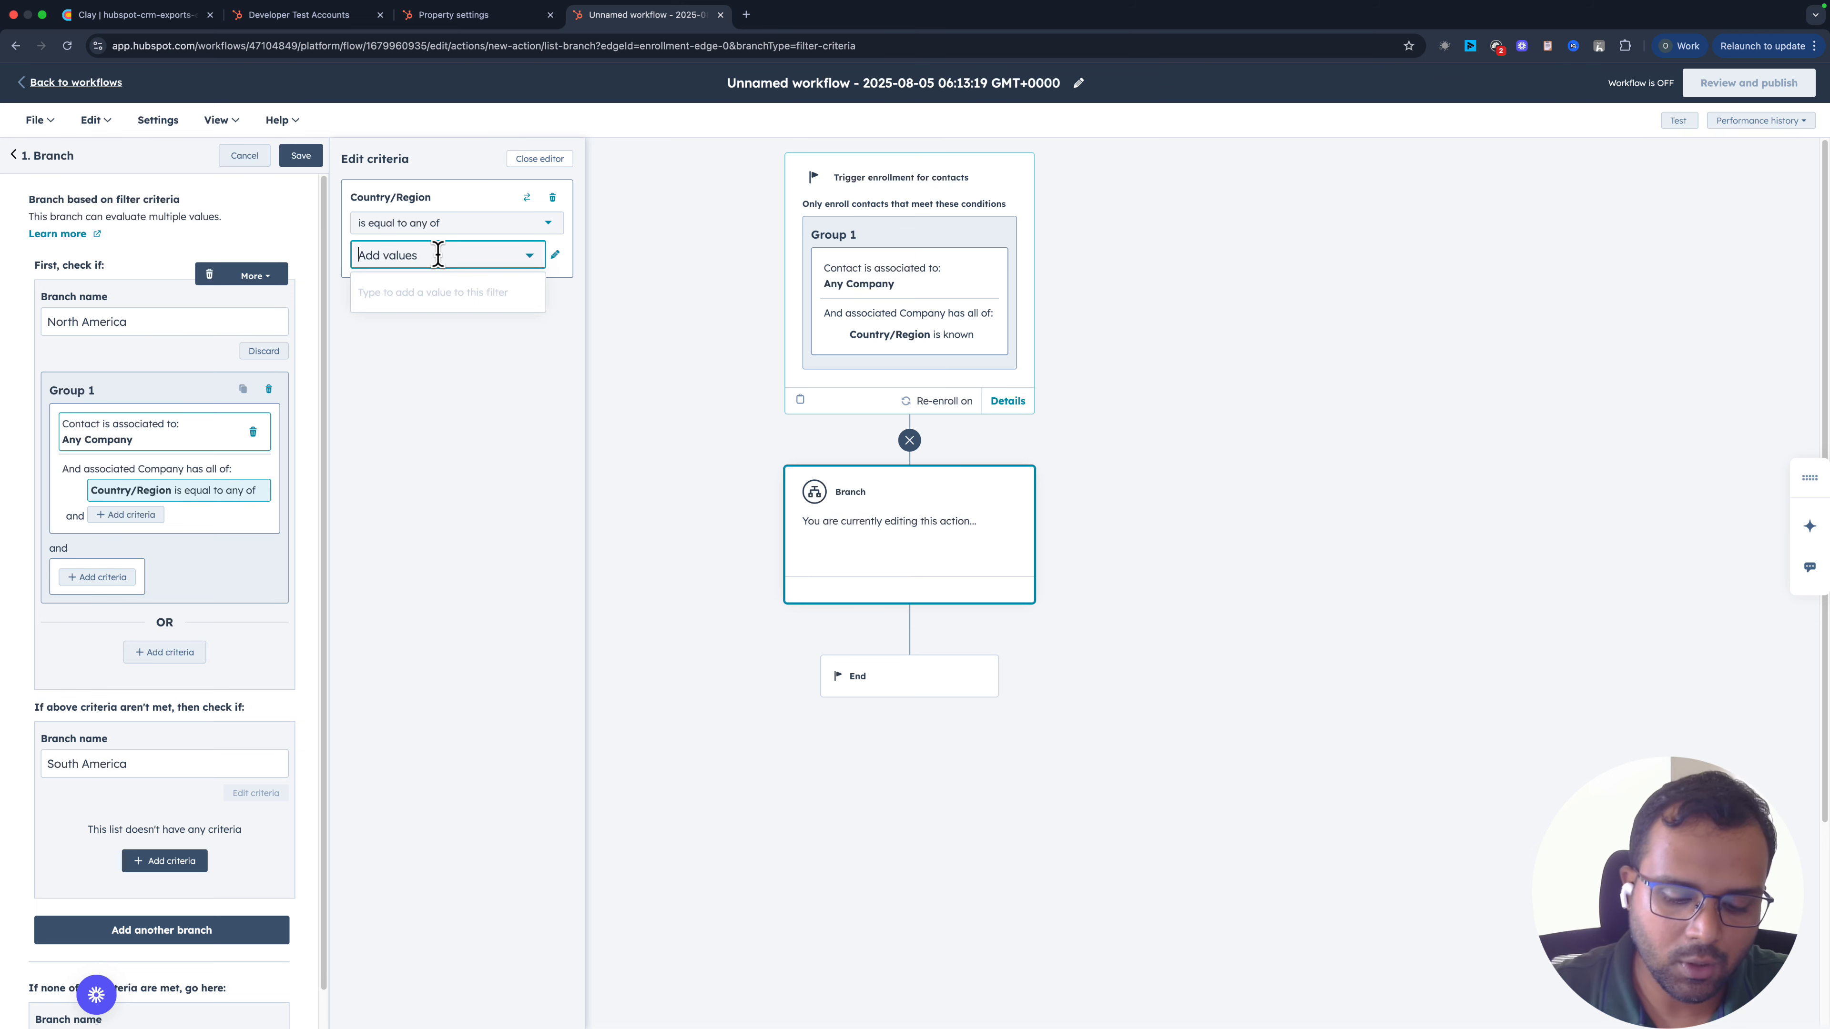
pyautogui.write('United states')
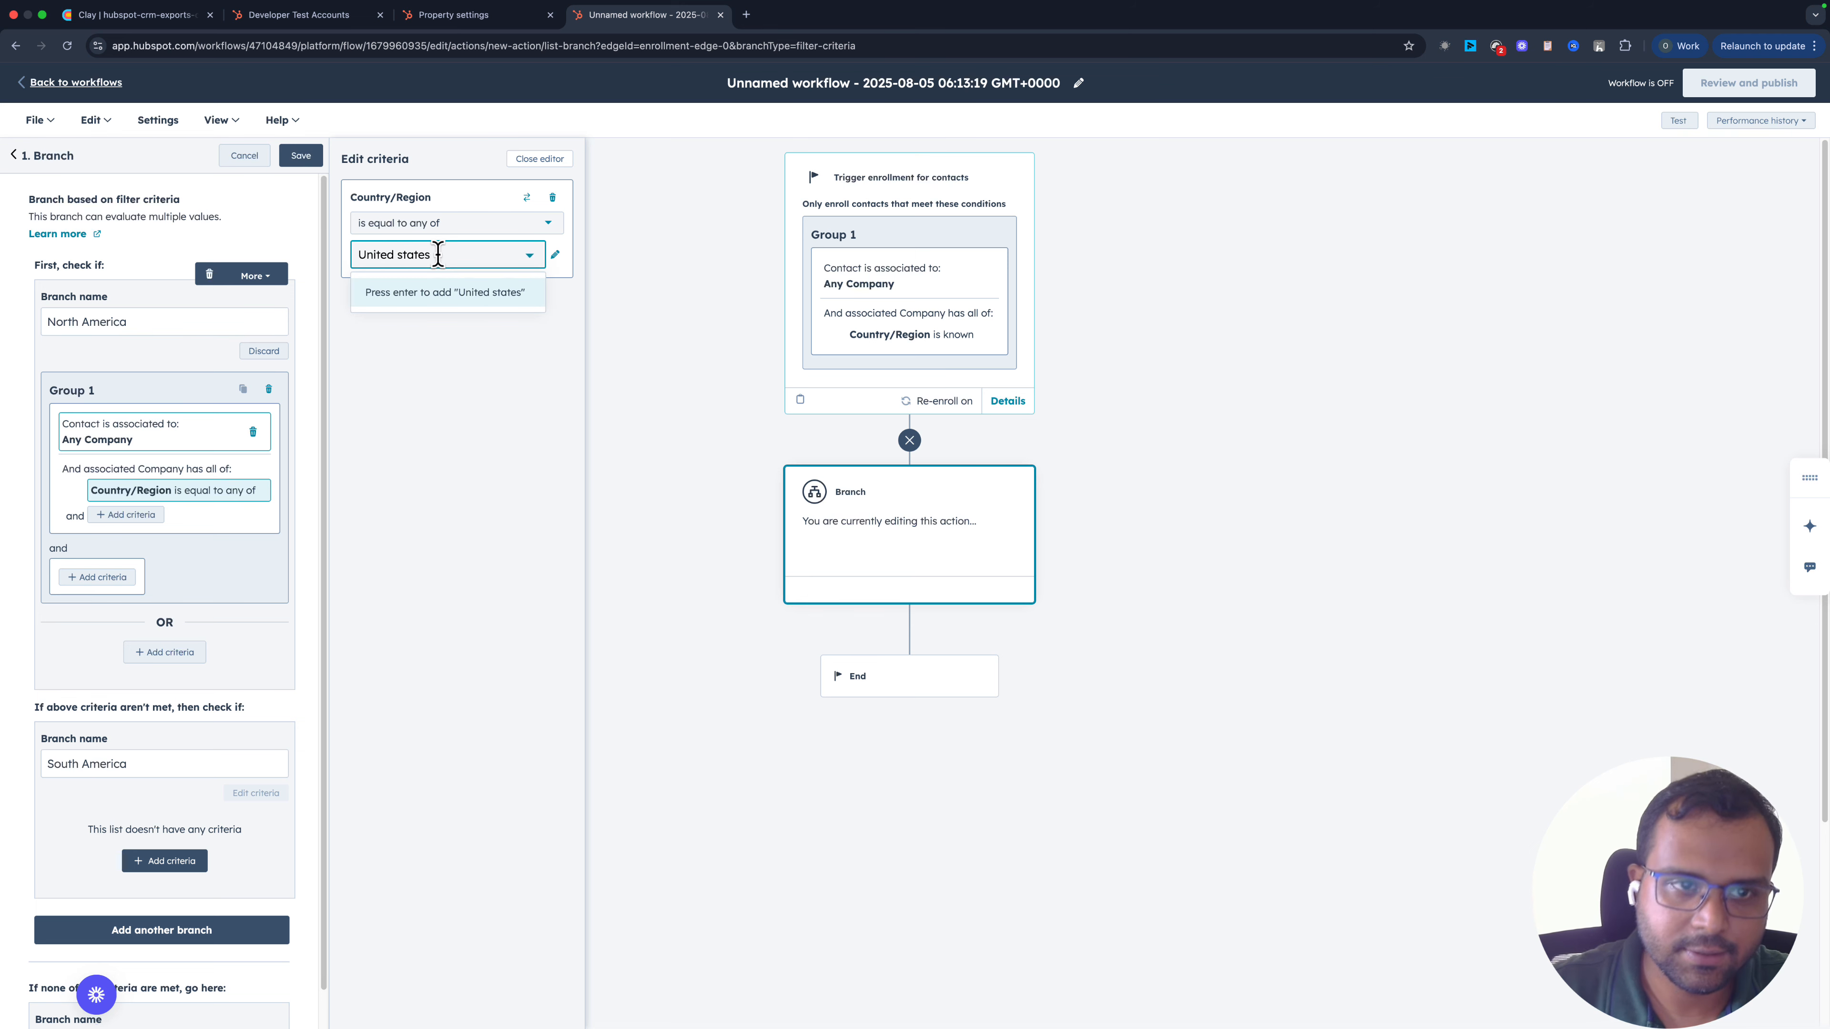
pyautogui.press('Return')
pyautogui.write('Brazil')
pyautogui.press('Return')
pyautogui.write('Mexico')
pyautogui.press('Return')
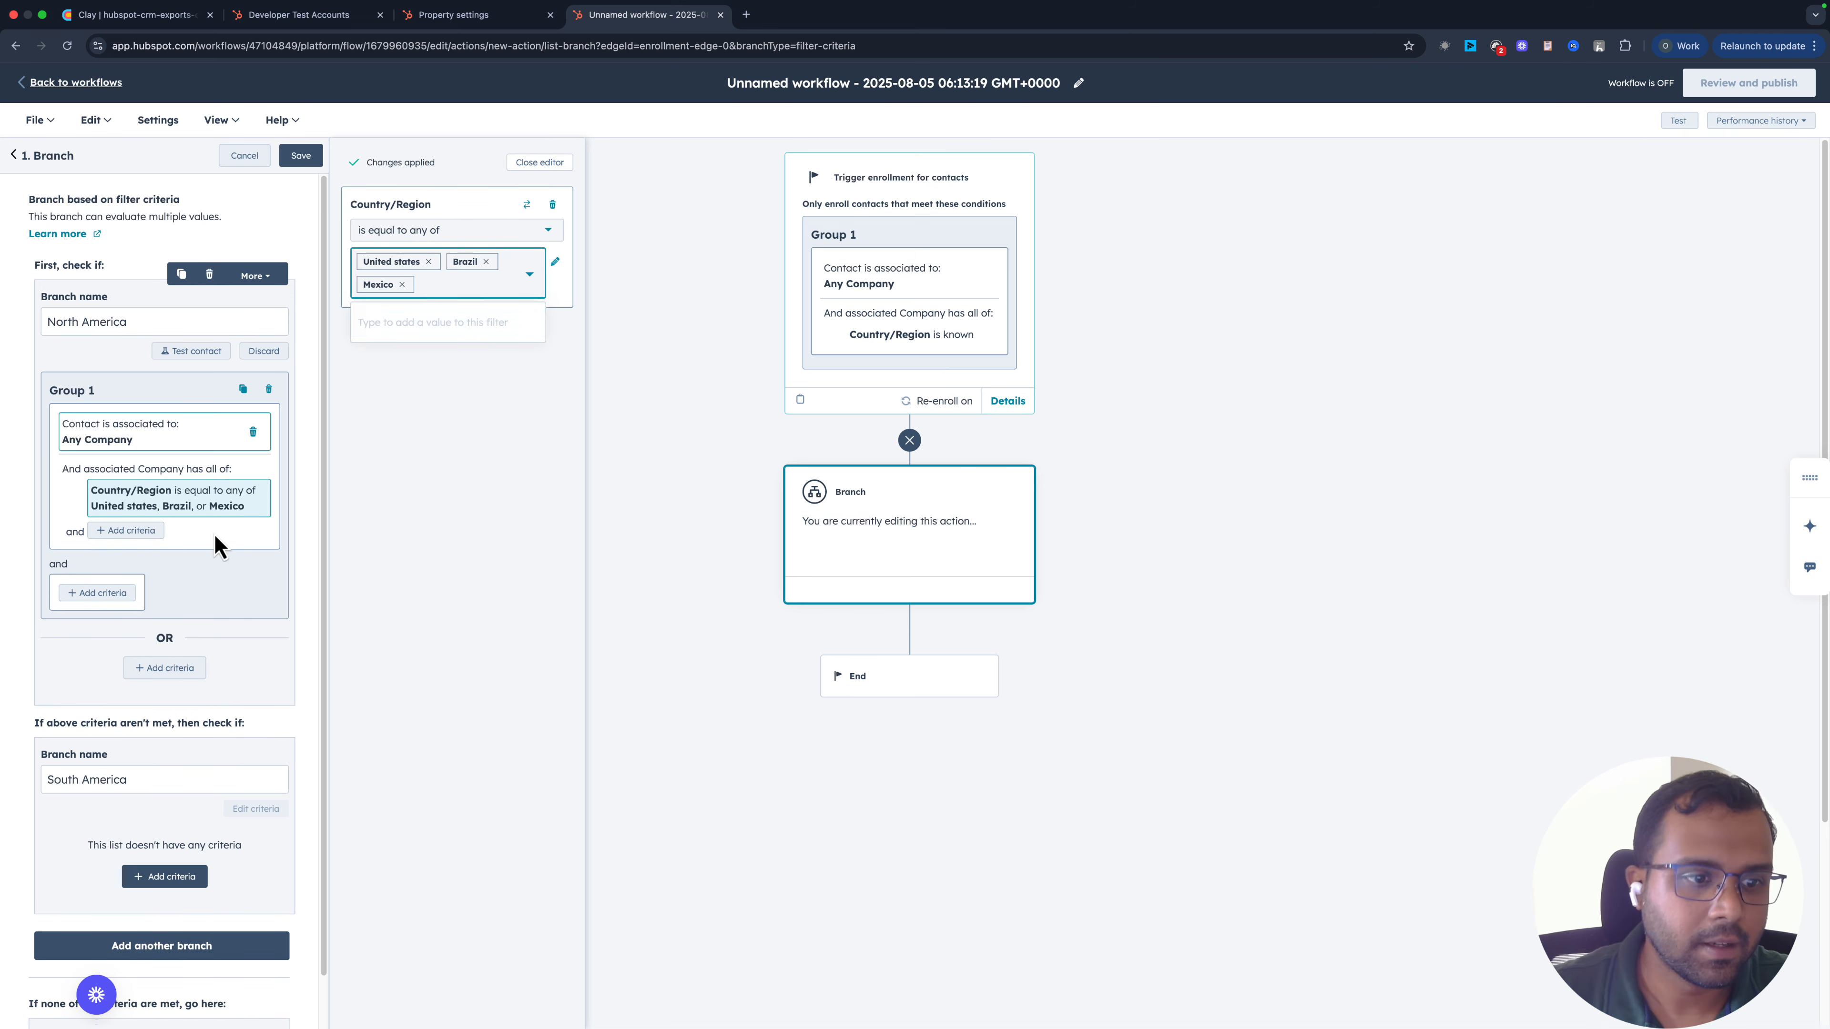
# - Give the South America branch the criterion that the associated company's Country/Region equals any of Argentina or Uruguay, and save the branch action
pyautogui.click(163, 881)
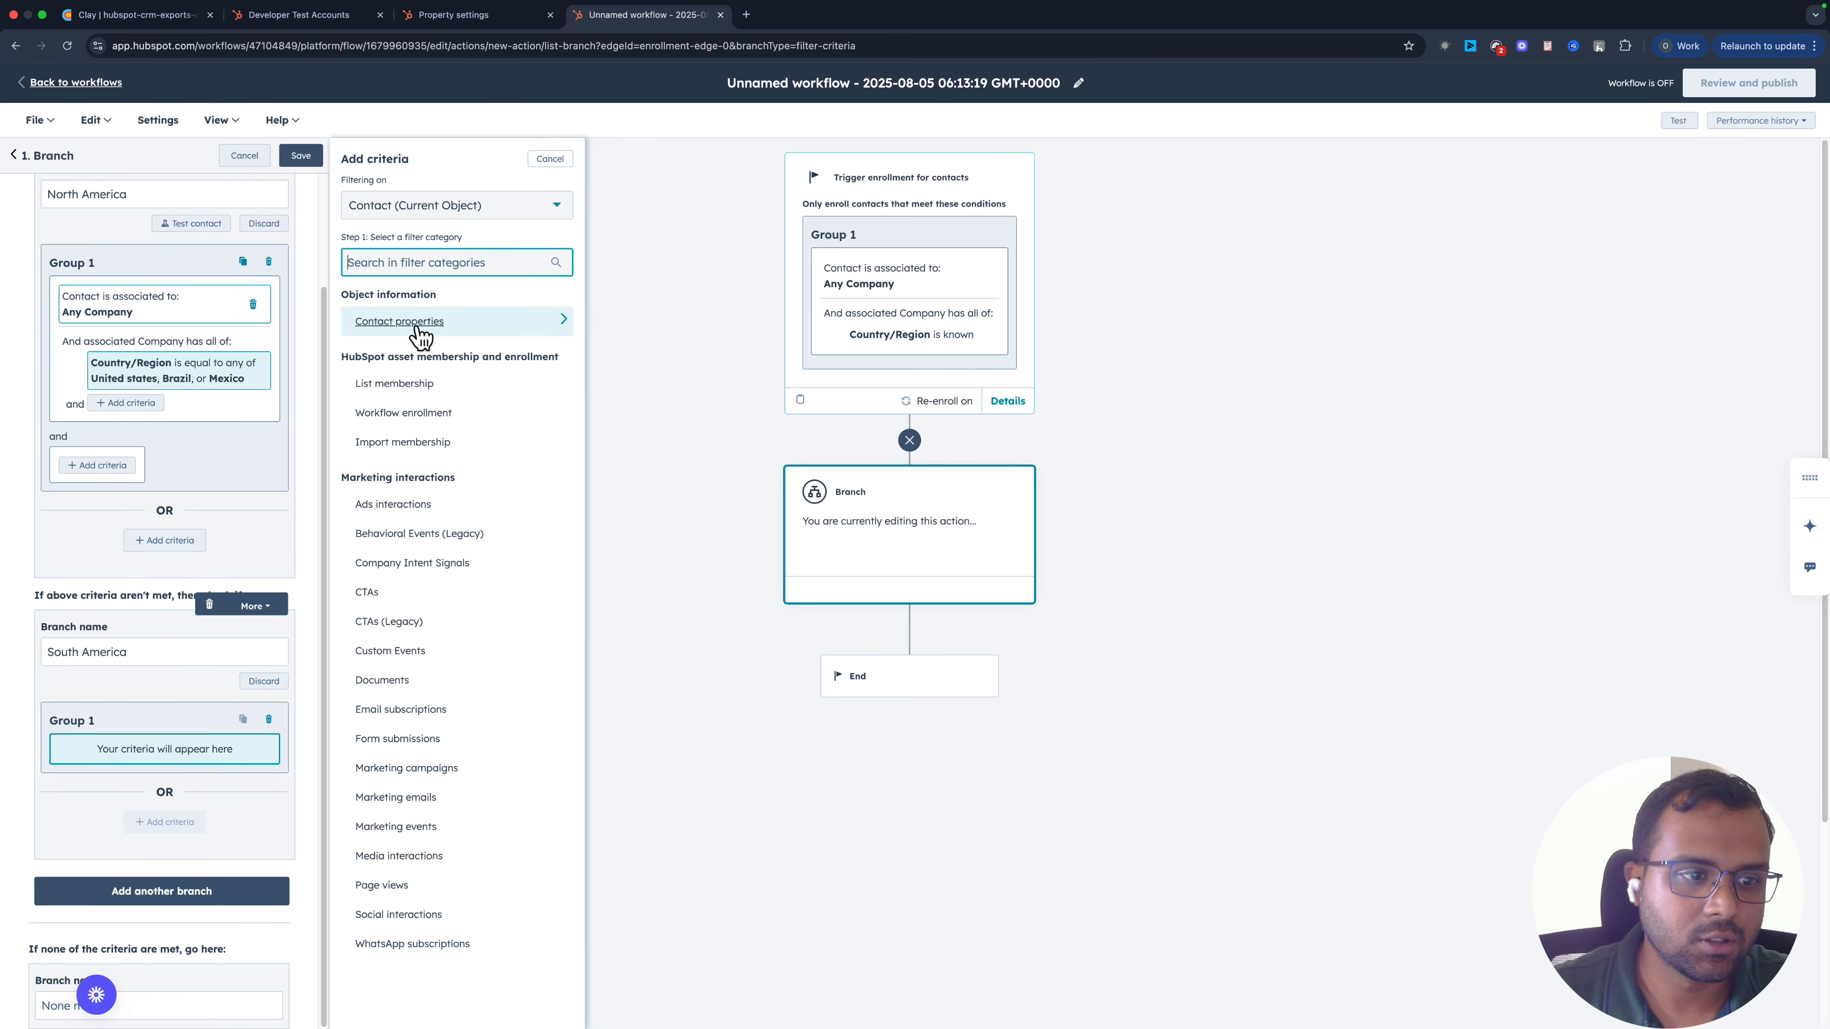
pyautogui.click(452, 212)
pyautogui.write('co')
pyautogui.click(393, 397)
pyautogui.write('count')
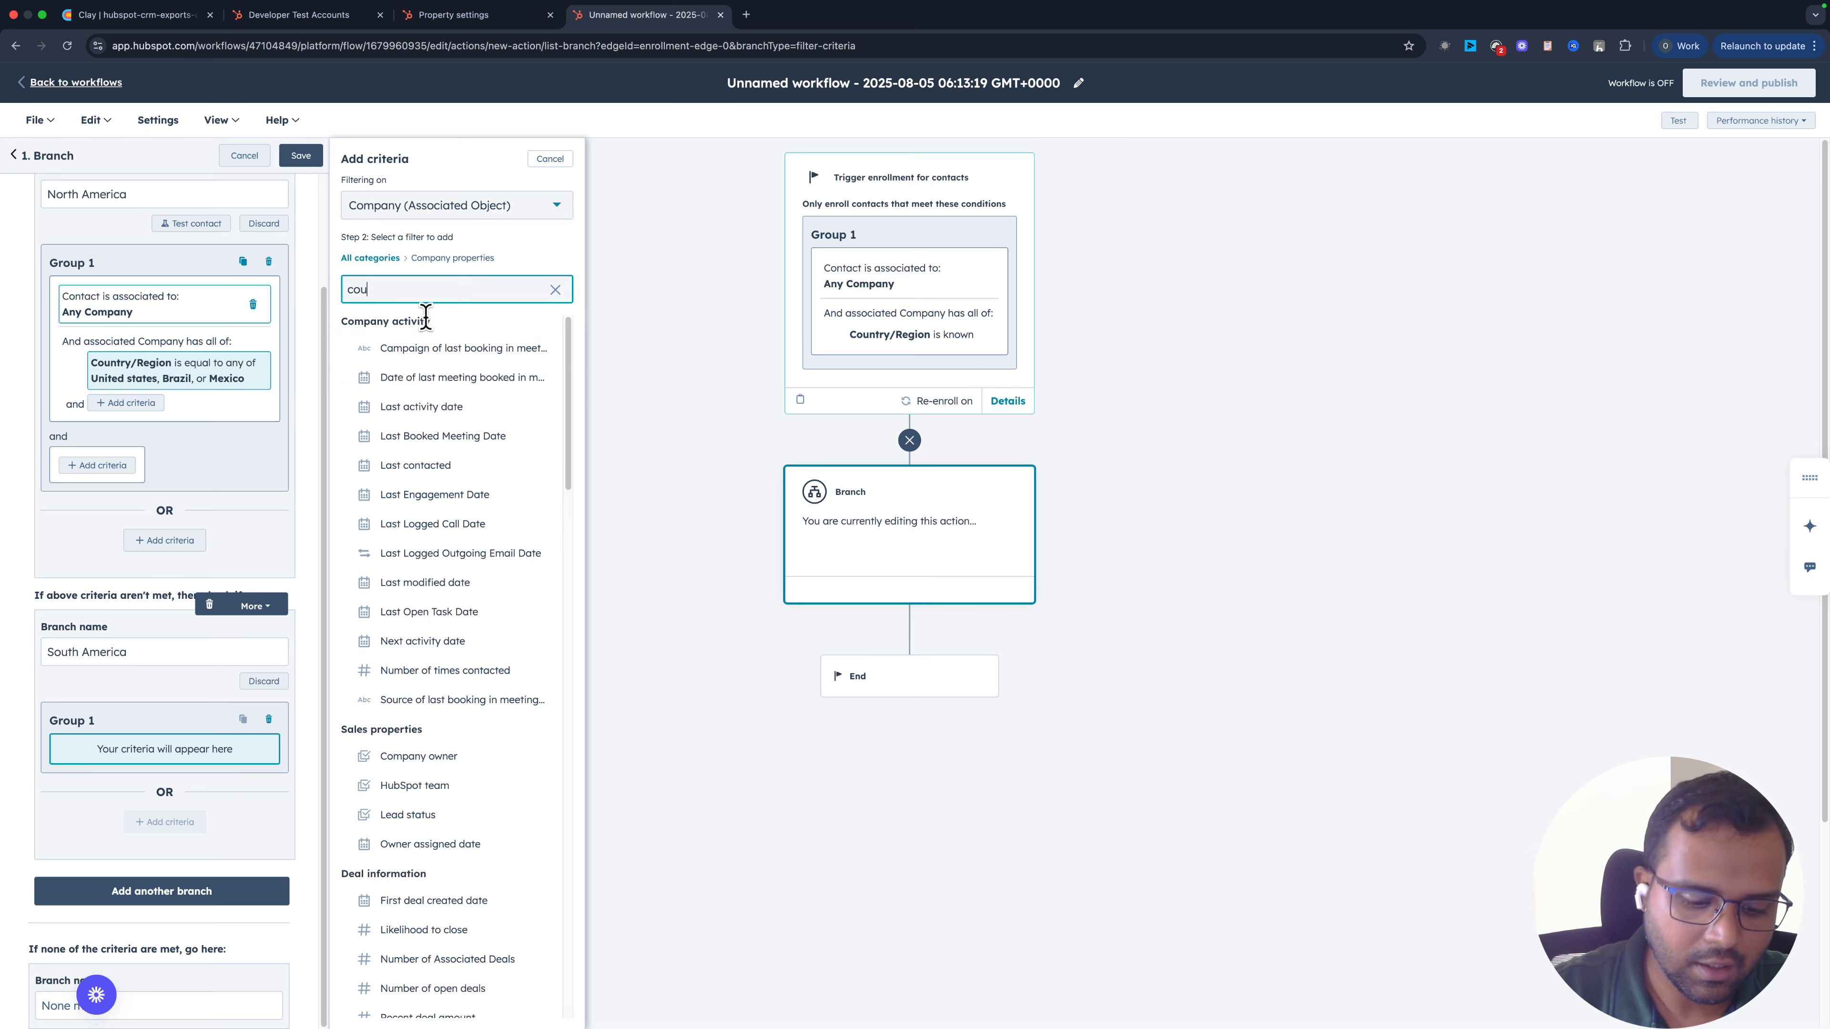
pyautogui.click(425, 348)
pyautogui.click(425, 256)
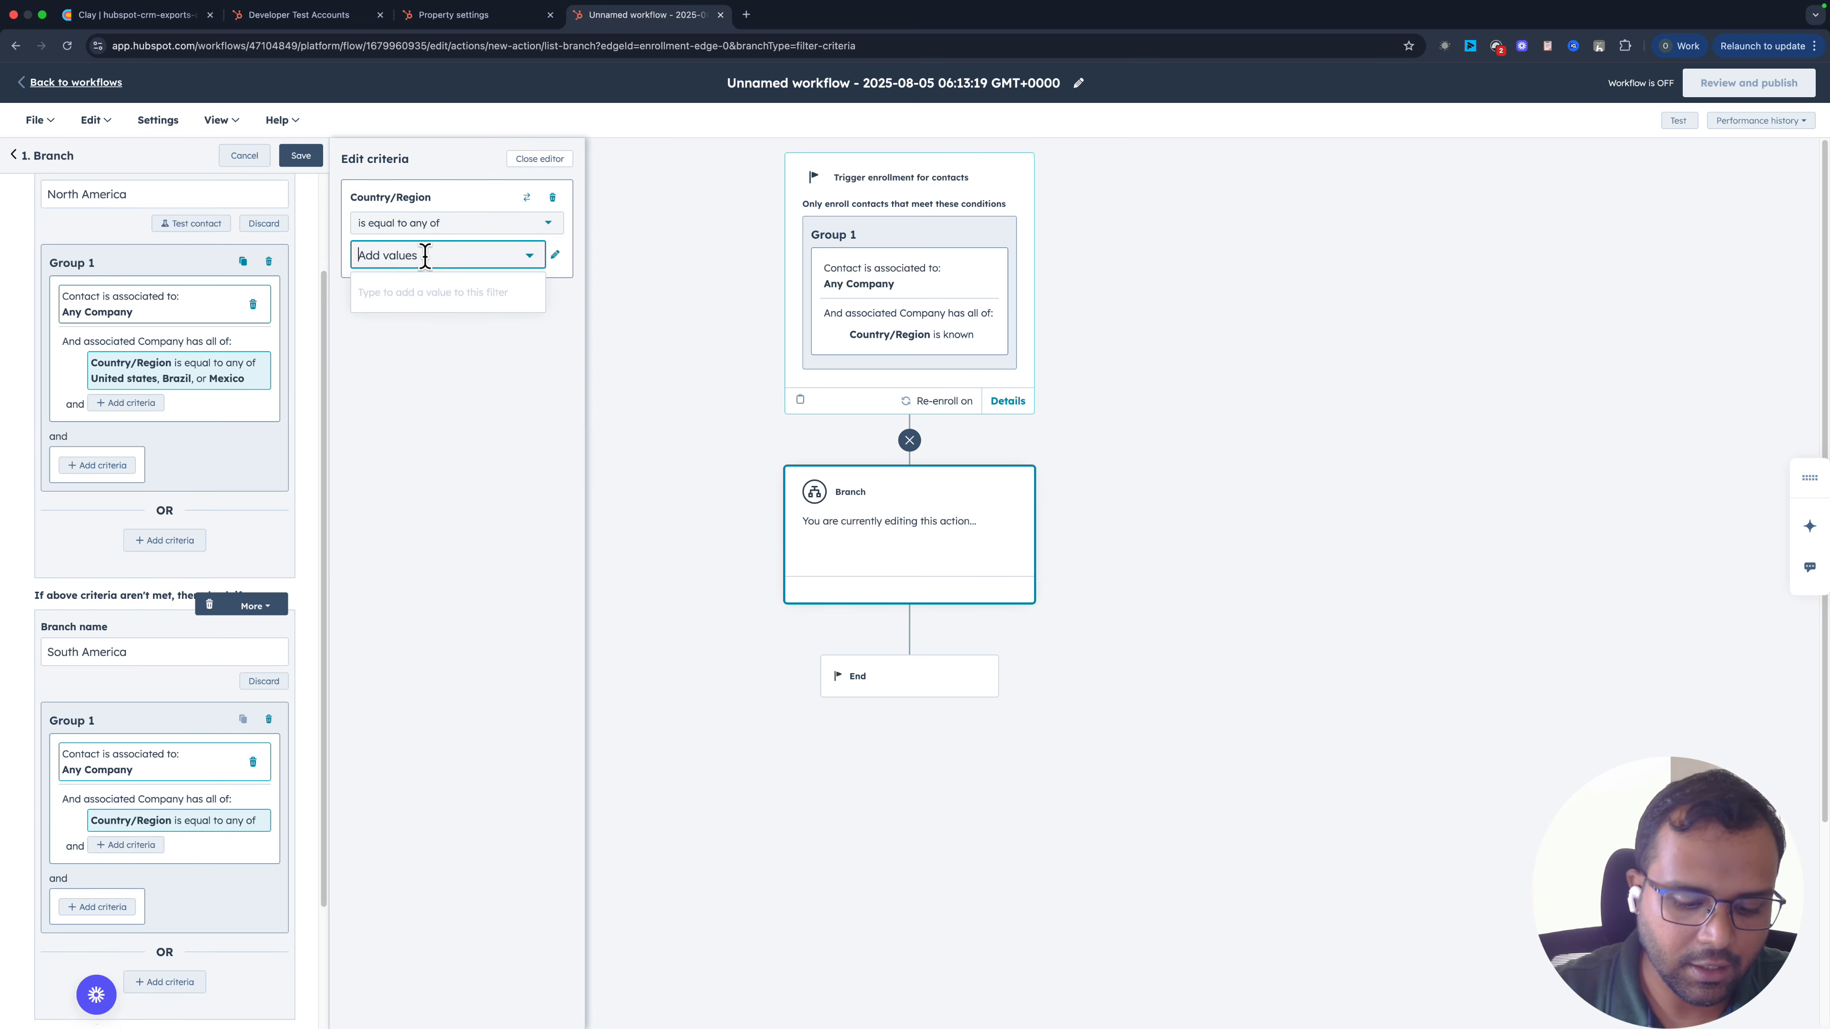
pyautogui.write('Areg')
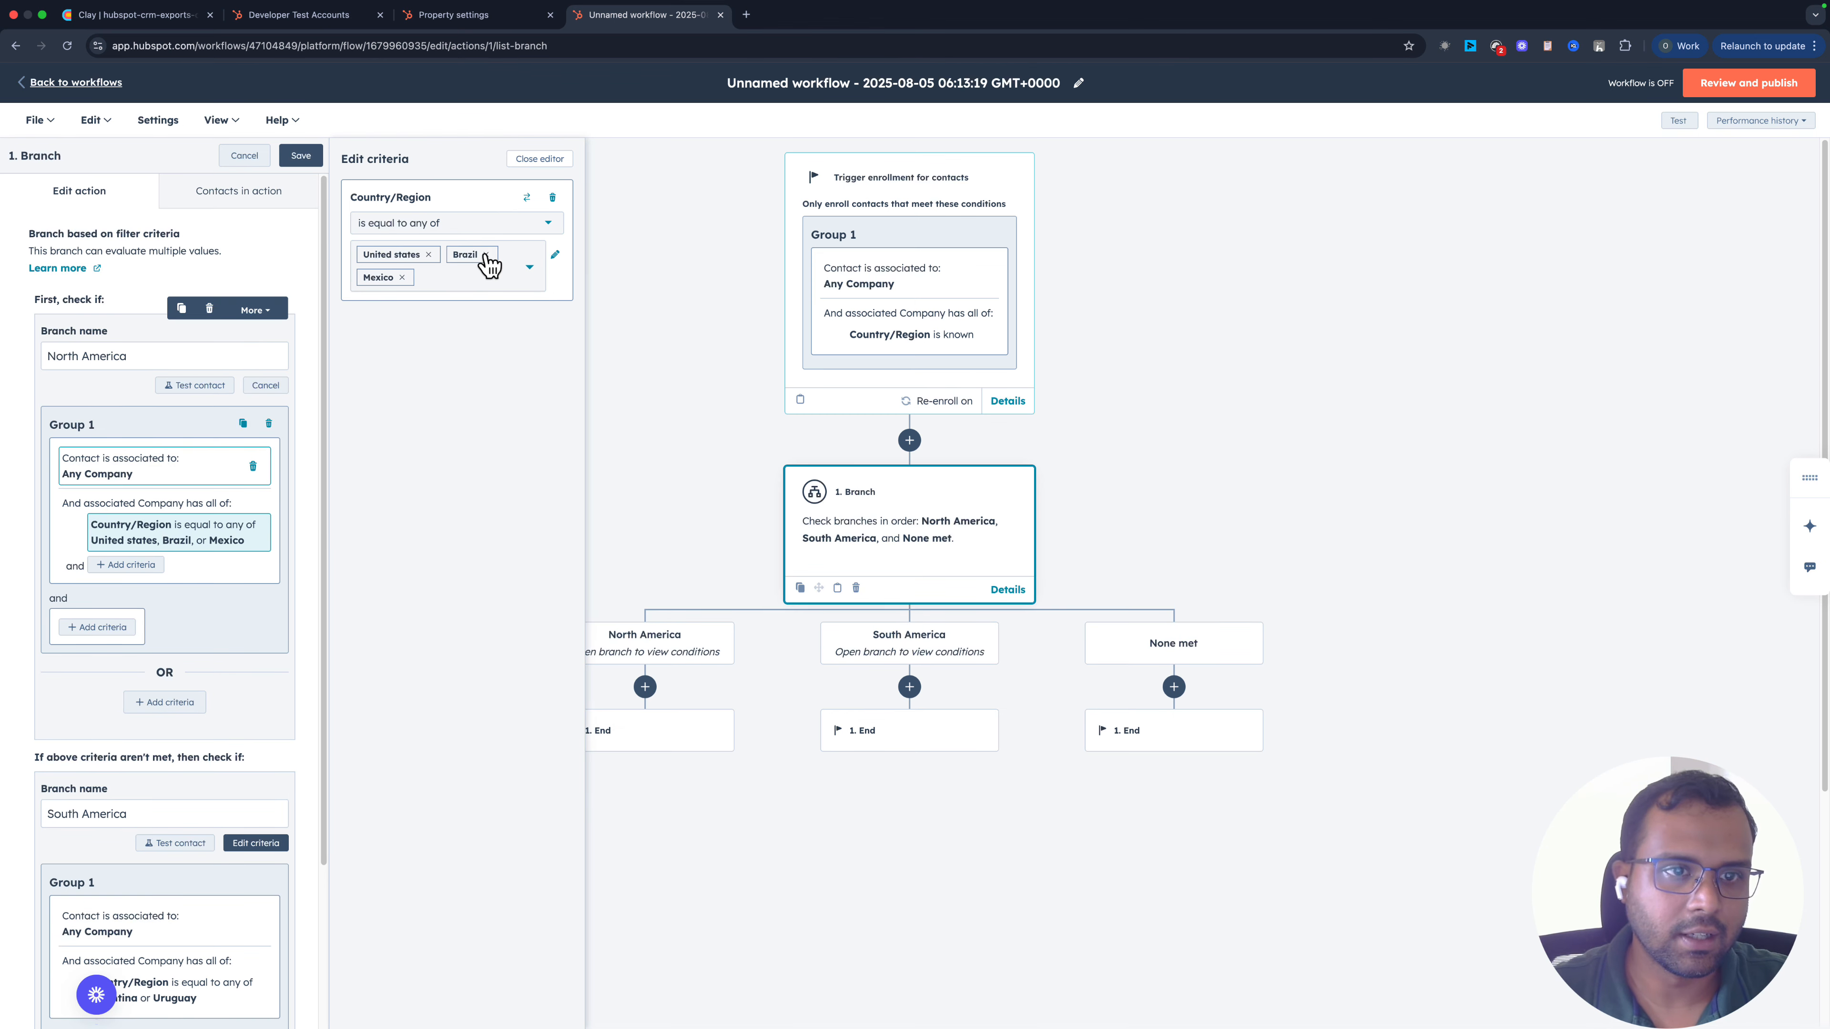
# - Replace Brazil with Canada in the North America branch's Country/Region values, save the branch action and review its criteria
pyautogui.click(484, 254)
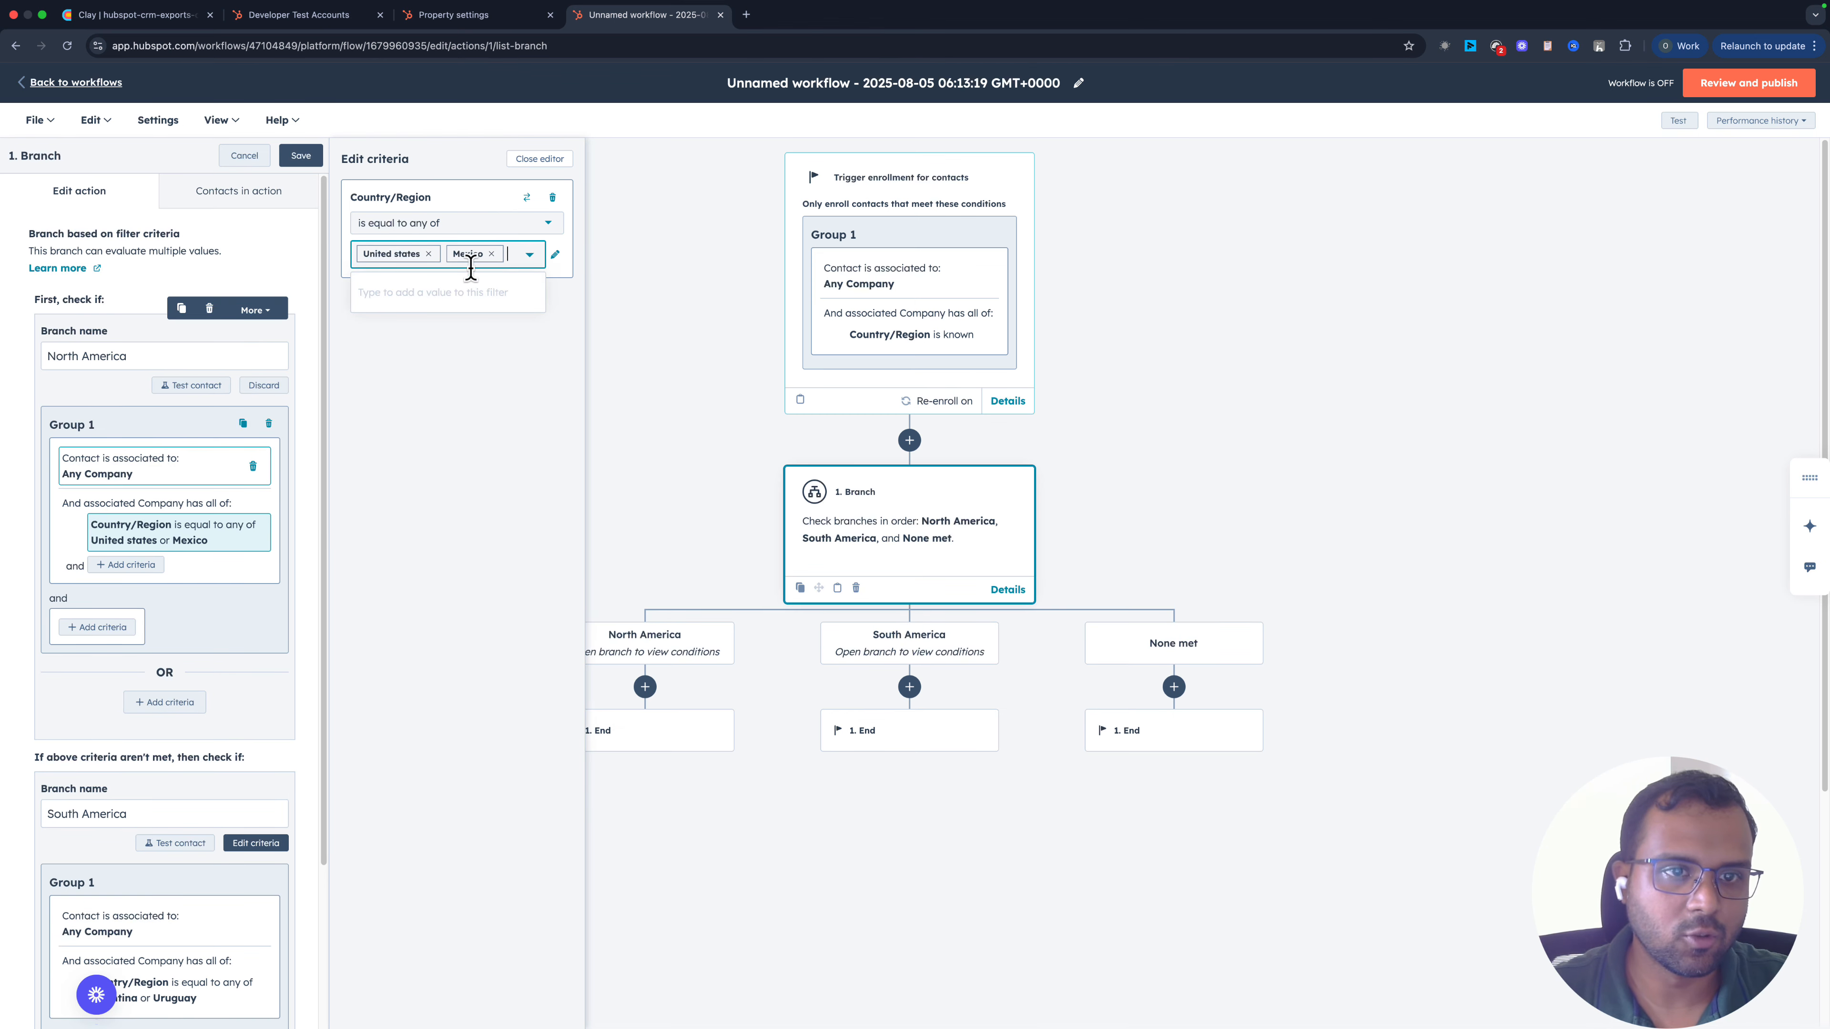
pyautogui.click(510, 254)
pyautogui.write('Canada')
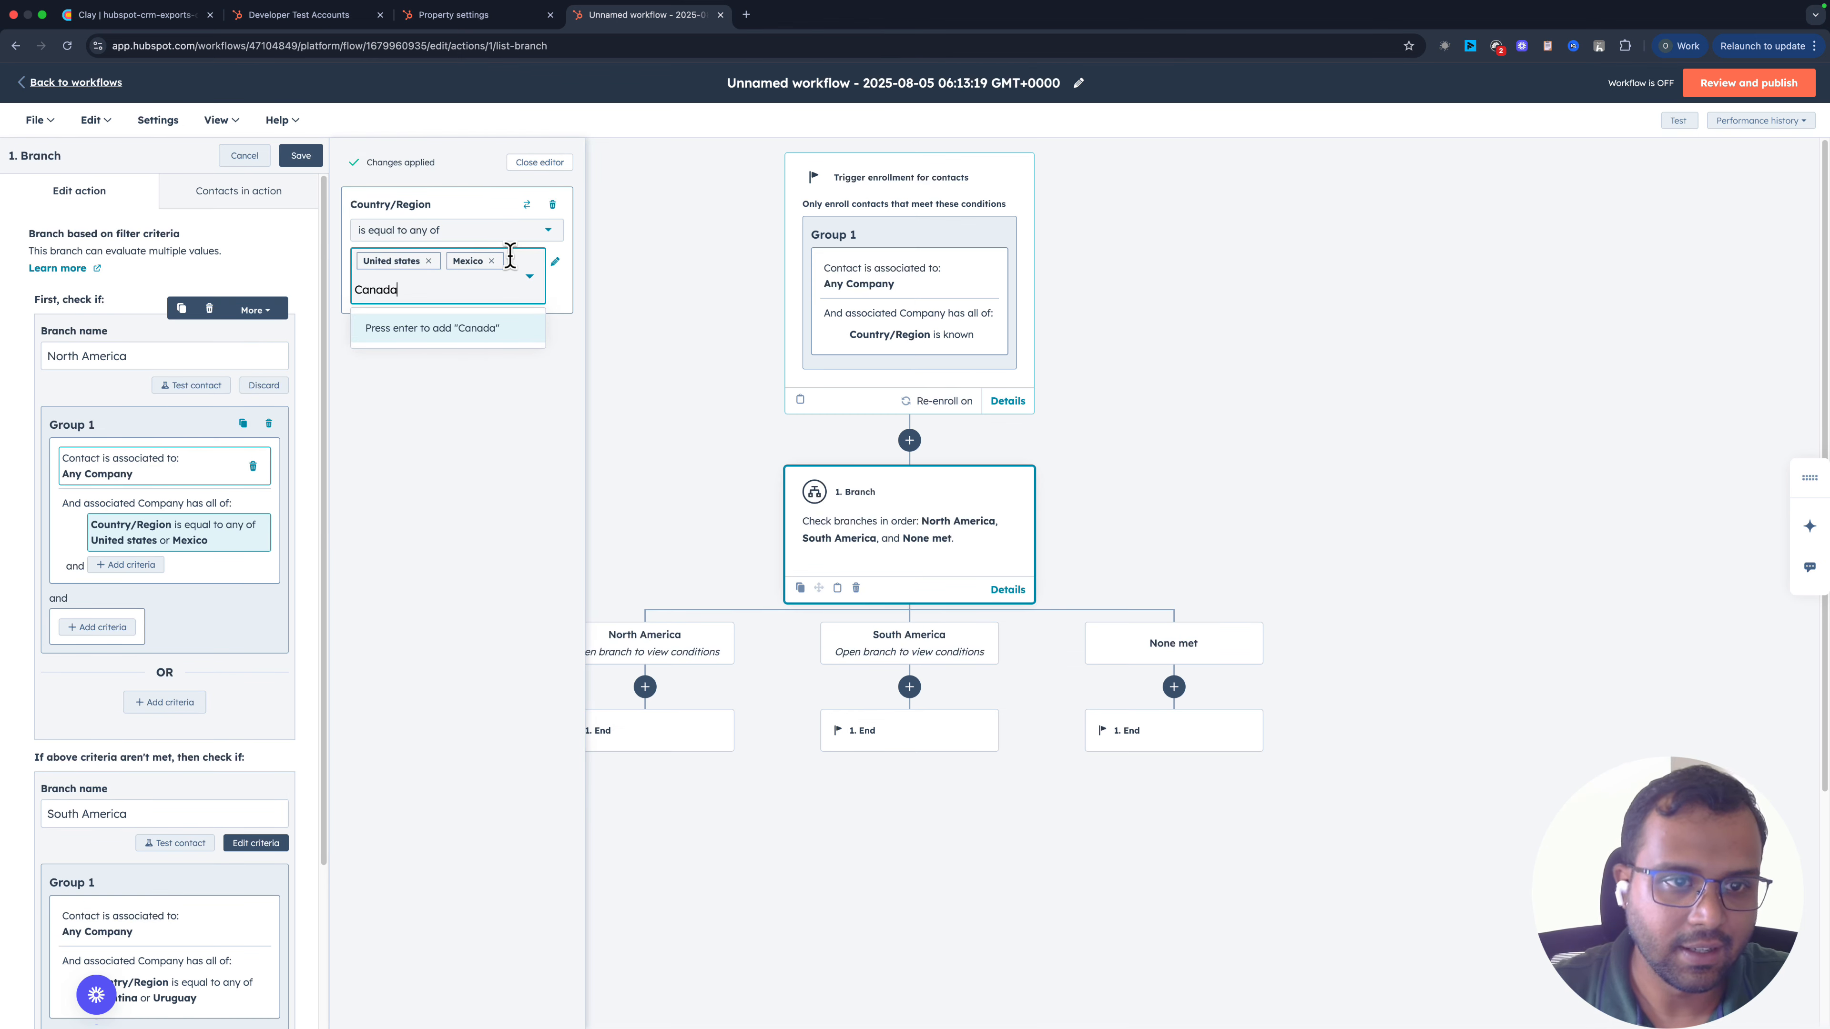
pyautogui.press('Return')
pyautogui.click(301, 157)
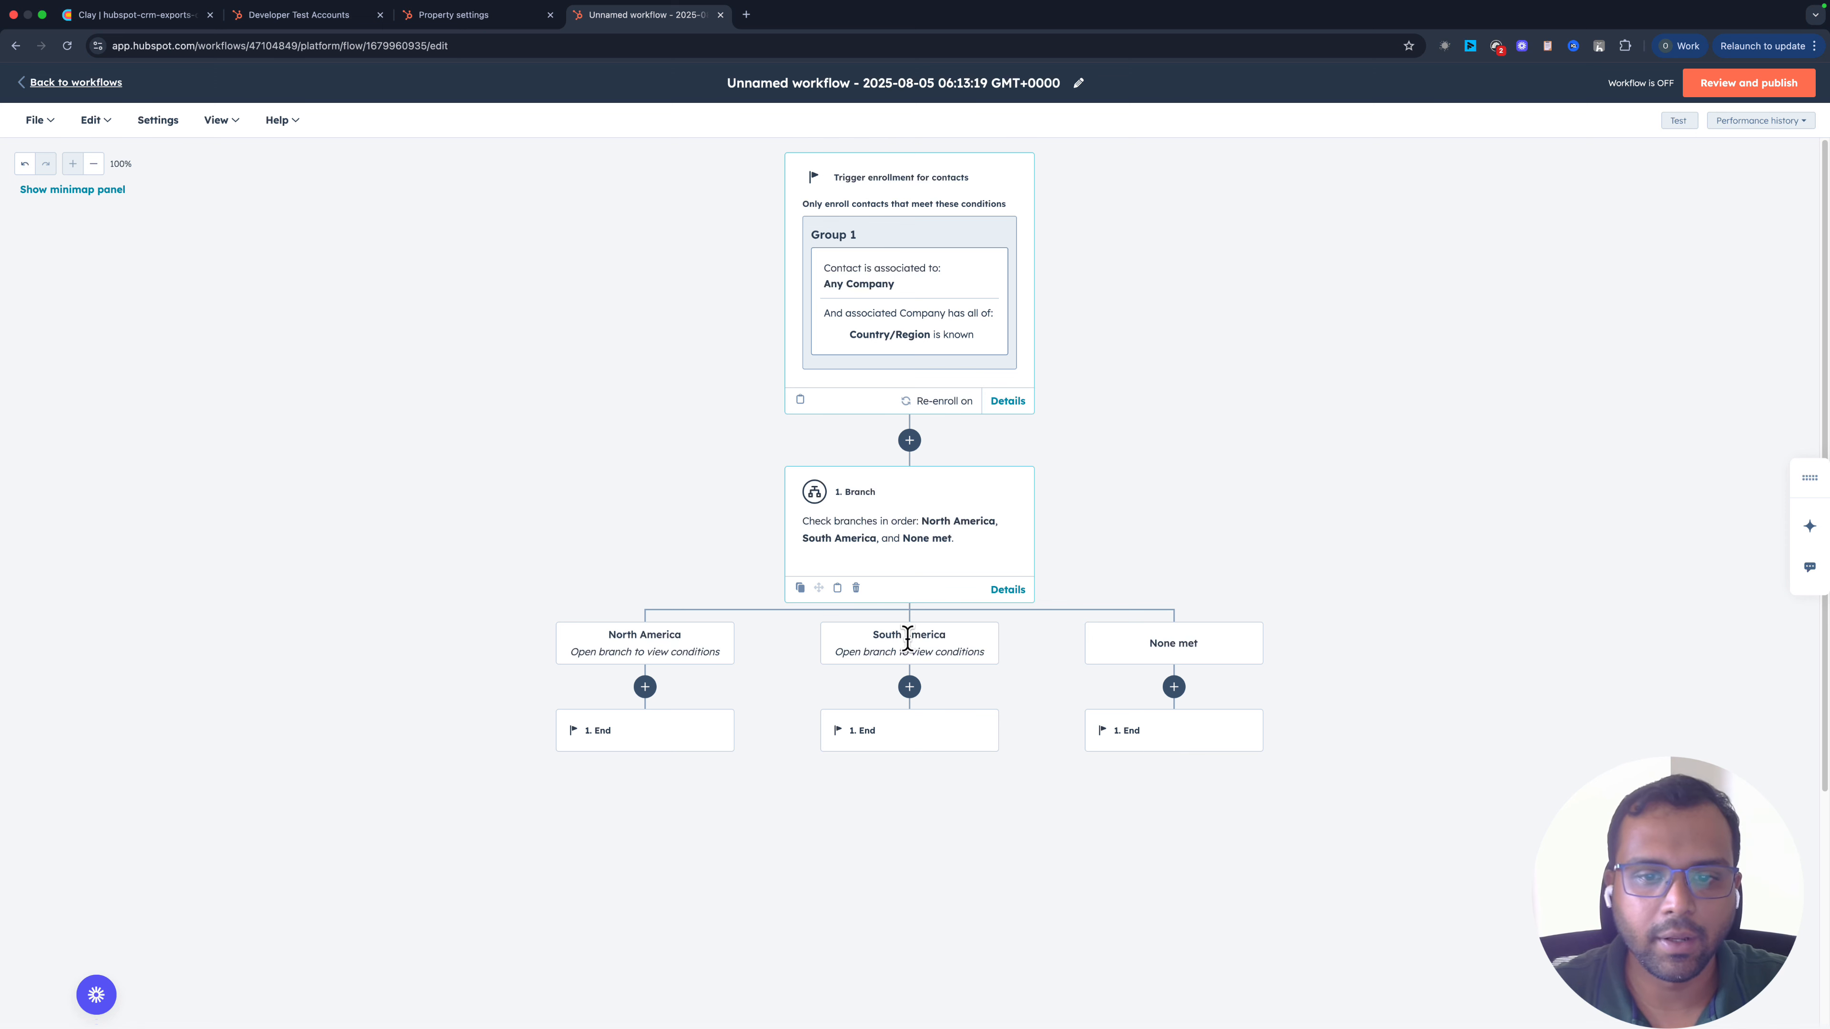
pyautogui.click(905, 533)
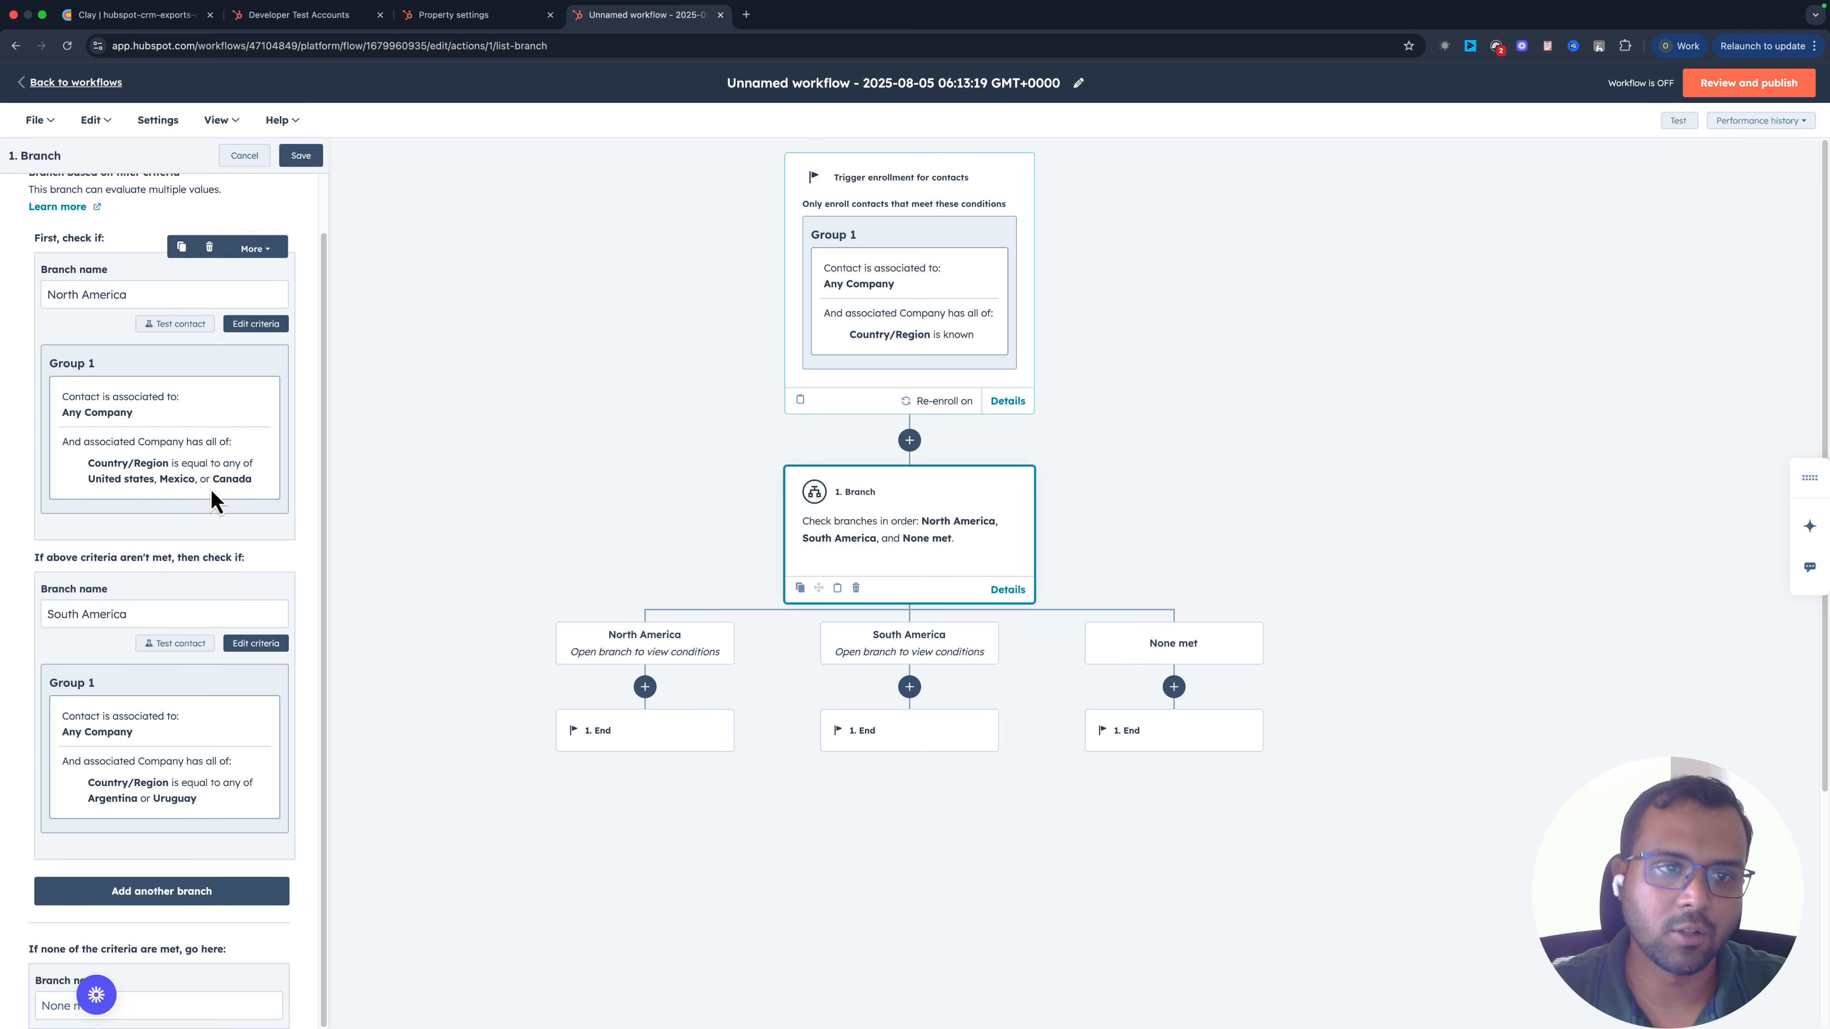
# - Add an Edit record action under the North America branch that sets Contact owner to the listed team member, and save it
pyautogui.click(645, 687)
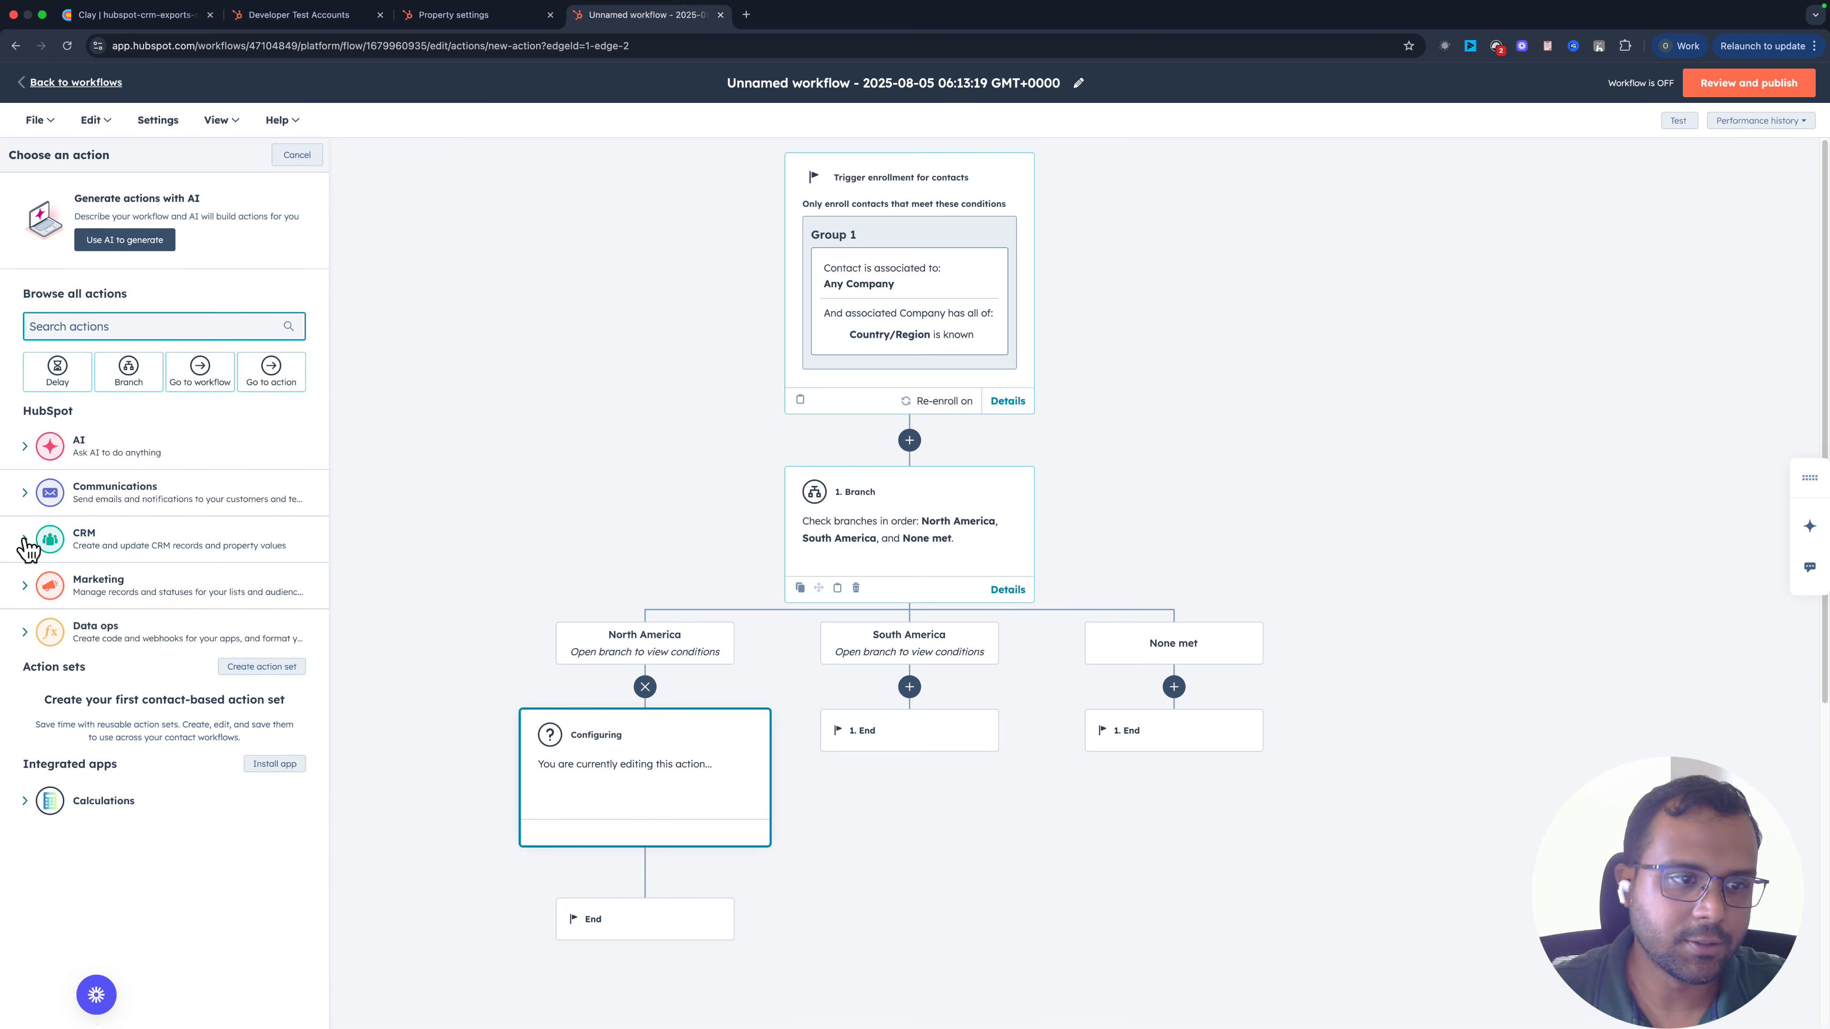
pyautogui.click(32, 553)
pyautogui.click(144, 717)
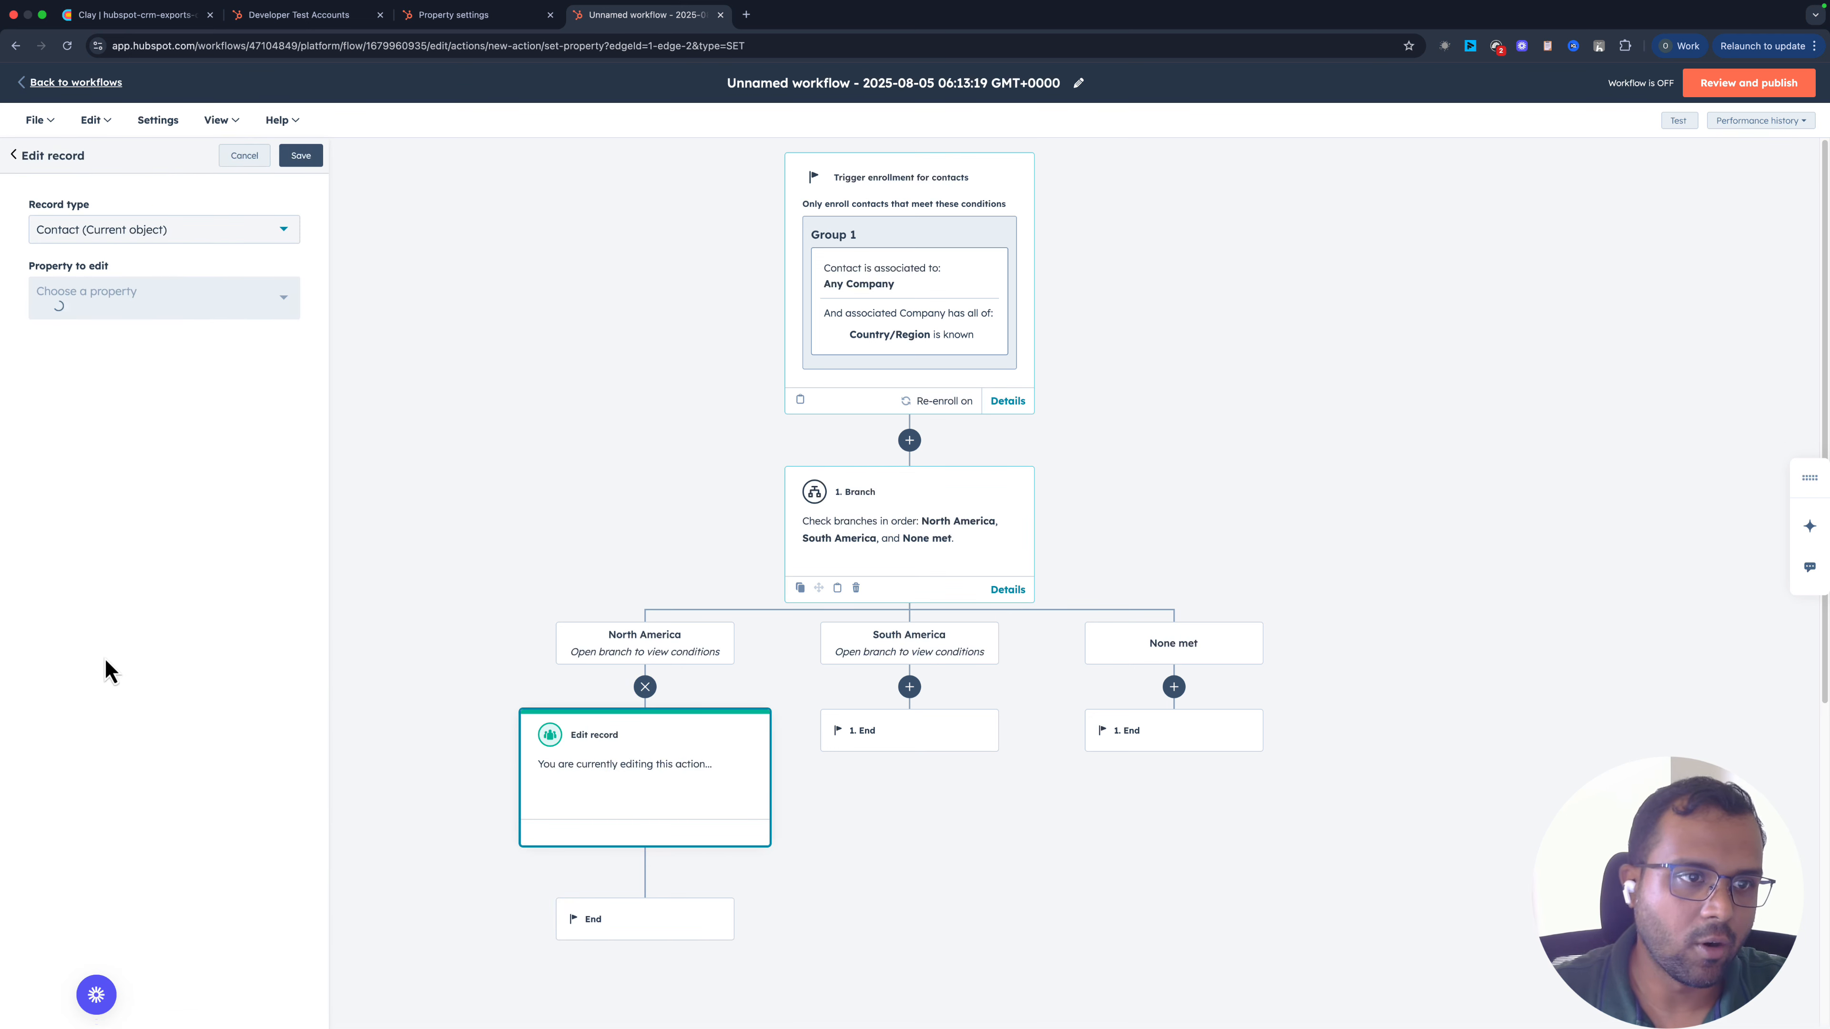
pyautogui.click(156, 297)
pyautogui.write('owne')
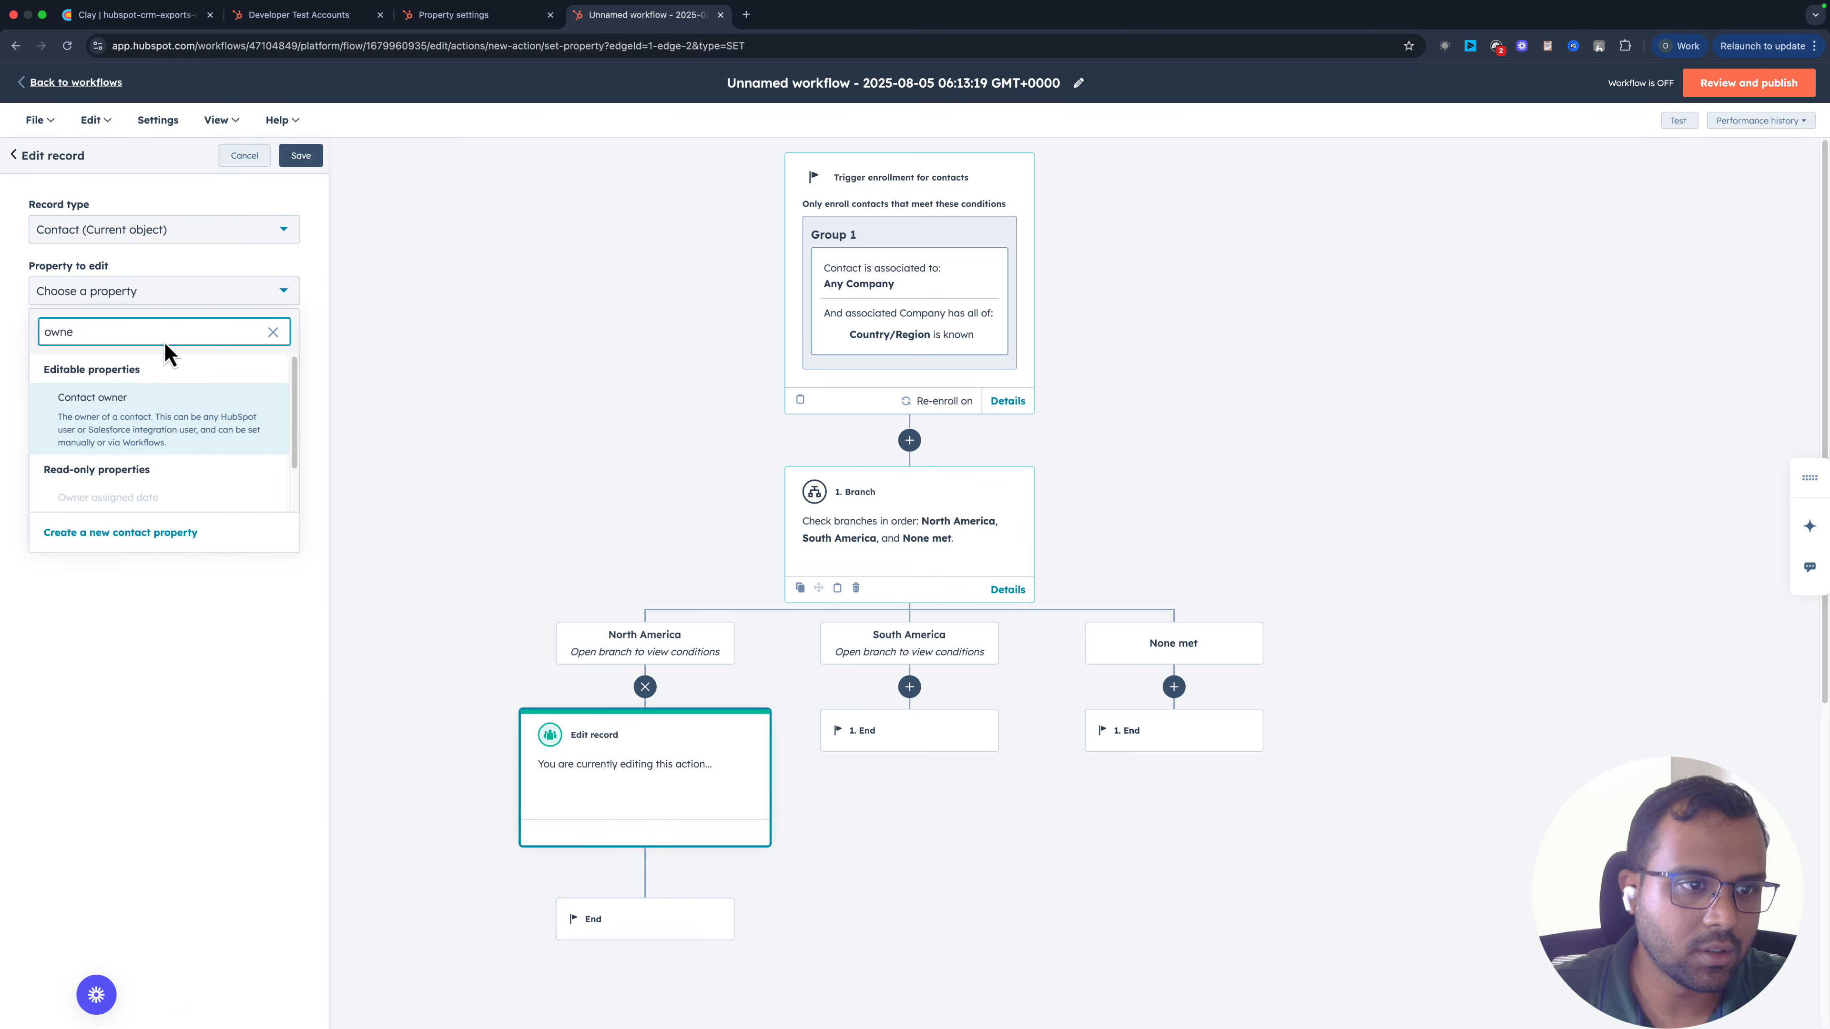
pyautogui.click(148, 394)
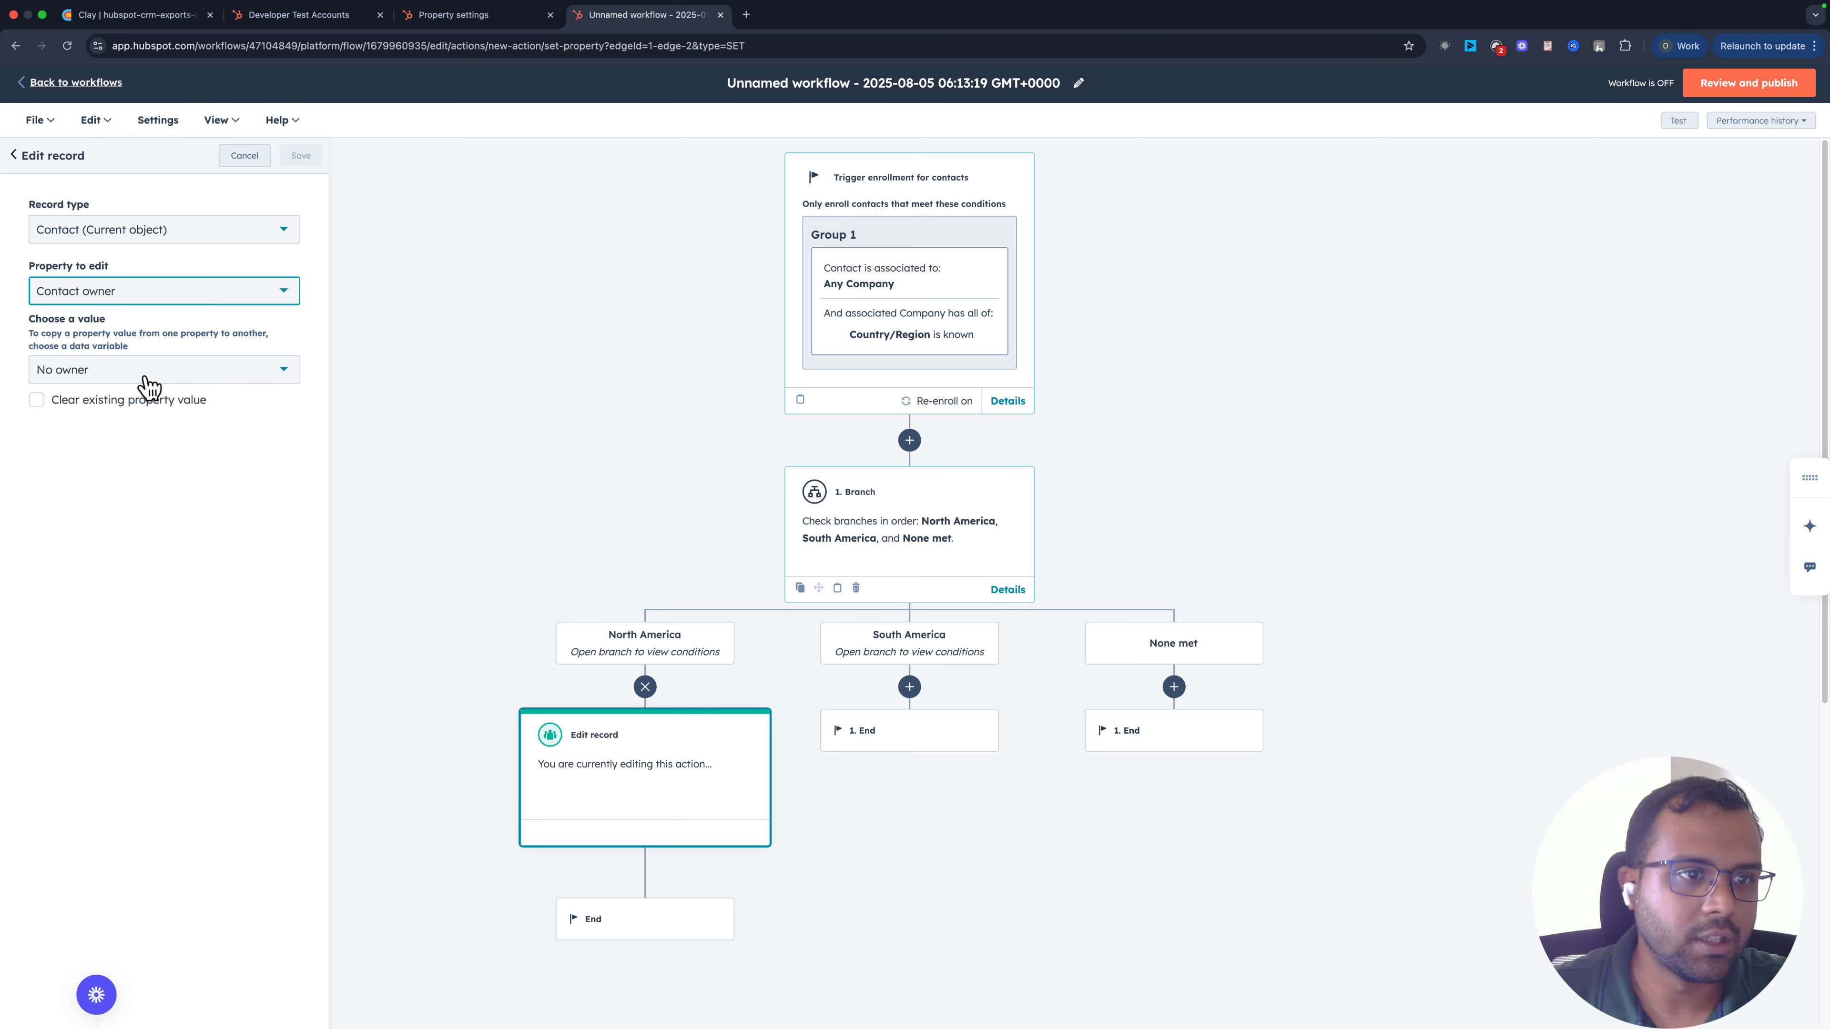
pyautogui.click(149, 371)
pyautogui.click(153, 518)
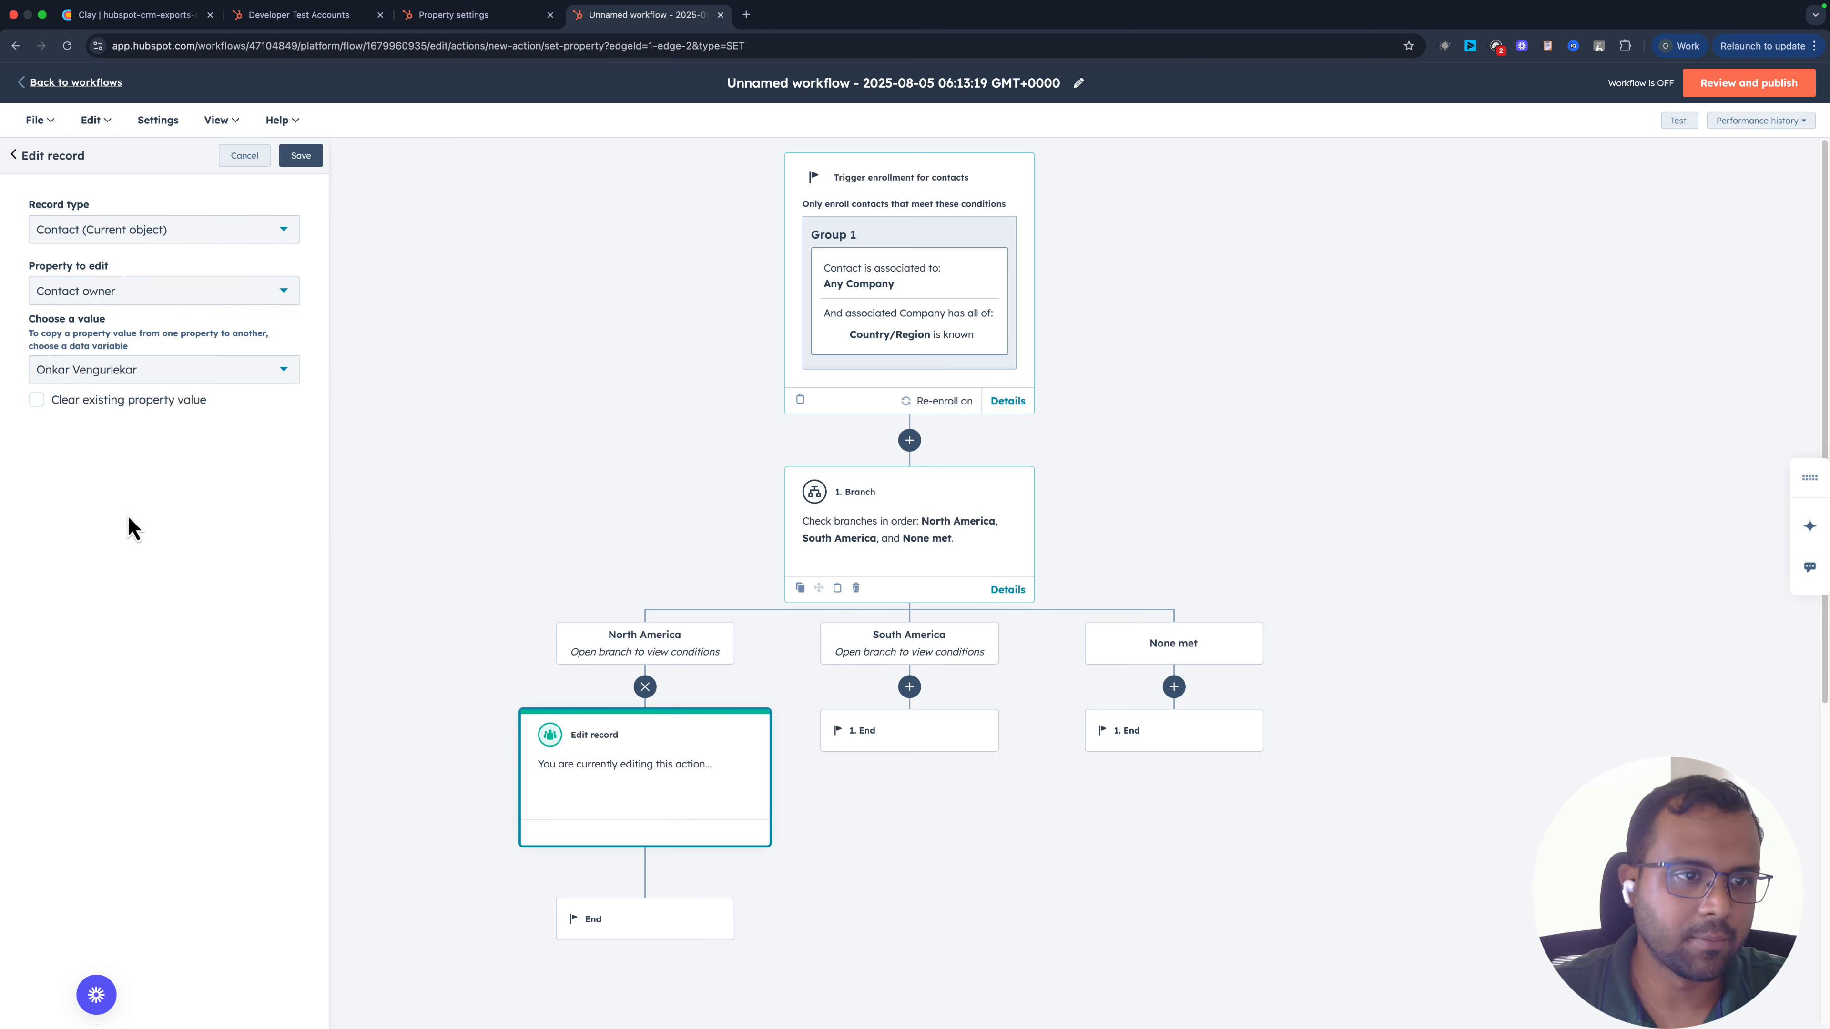
pyautogui.click(310, 167)
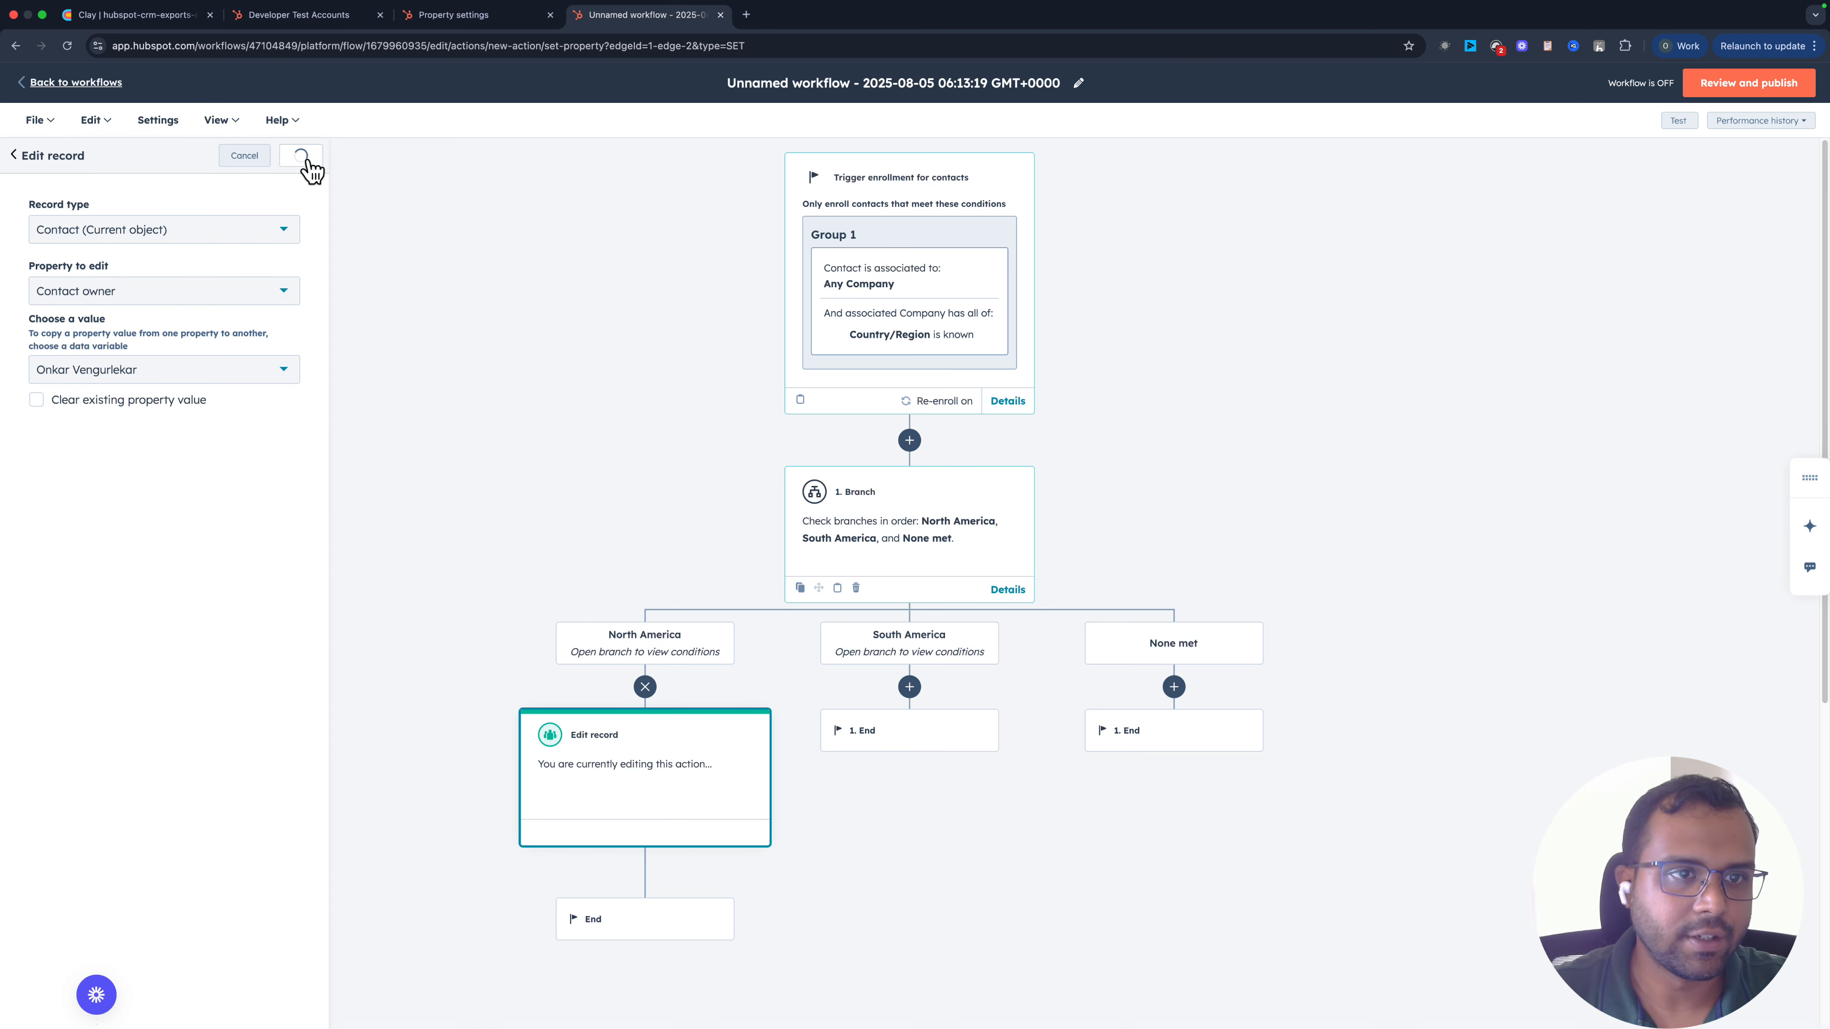
# - Add an Edit record action under the South America branch that sets Contact owner to the second team member, and save it
pyautogui.click(49, 551)
pyautogui.scroll(-4, 72, 649)
pyautogui.click(83, 756)
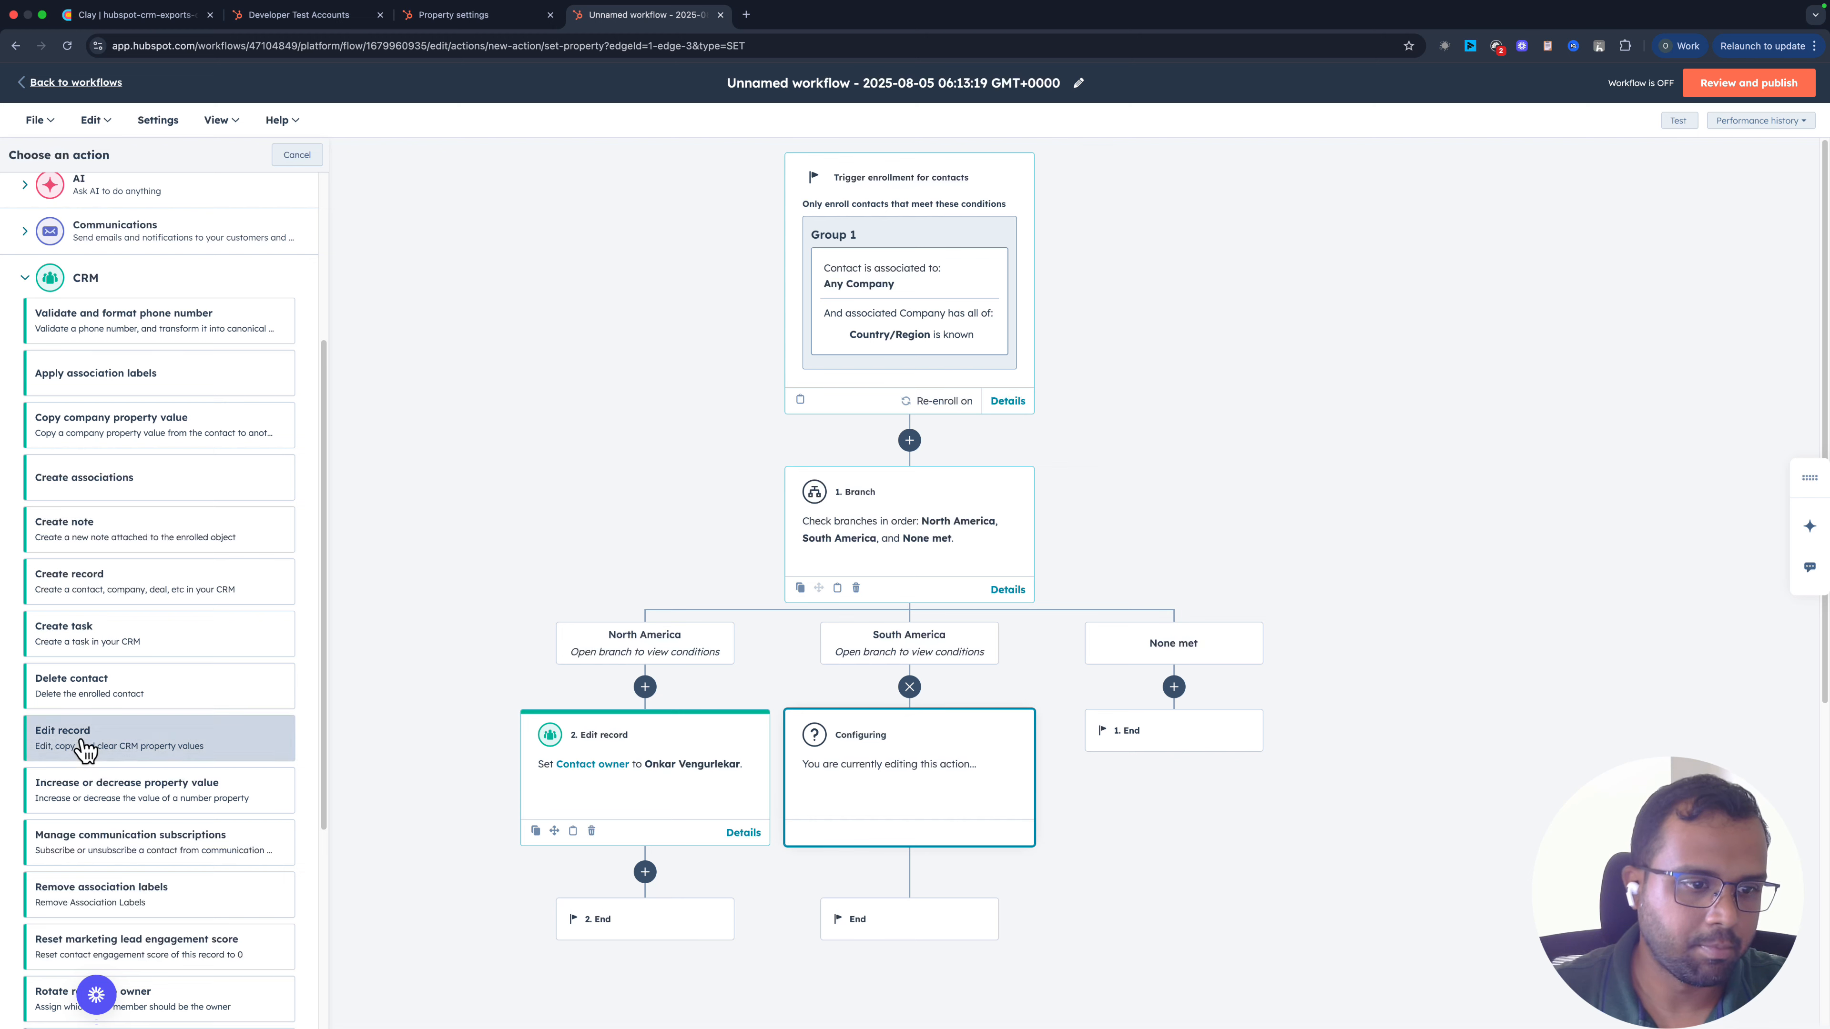
pyautogui.click(144, 296)
pyautogui.click(151, 422)
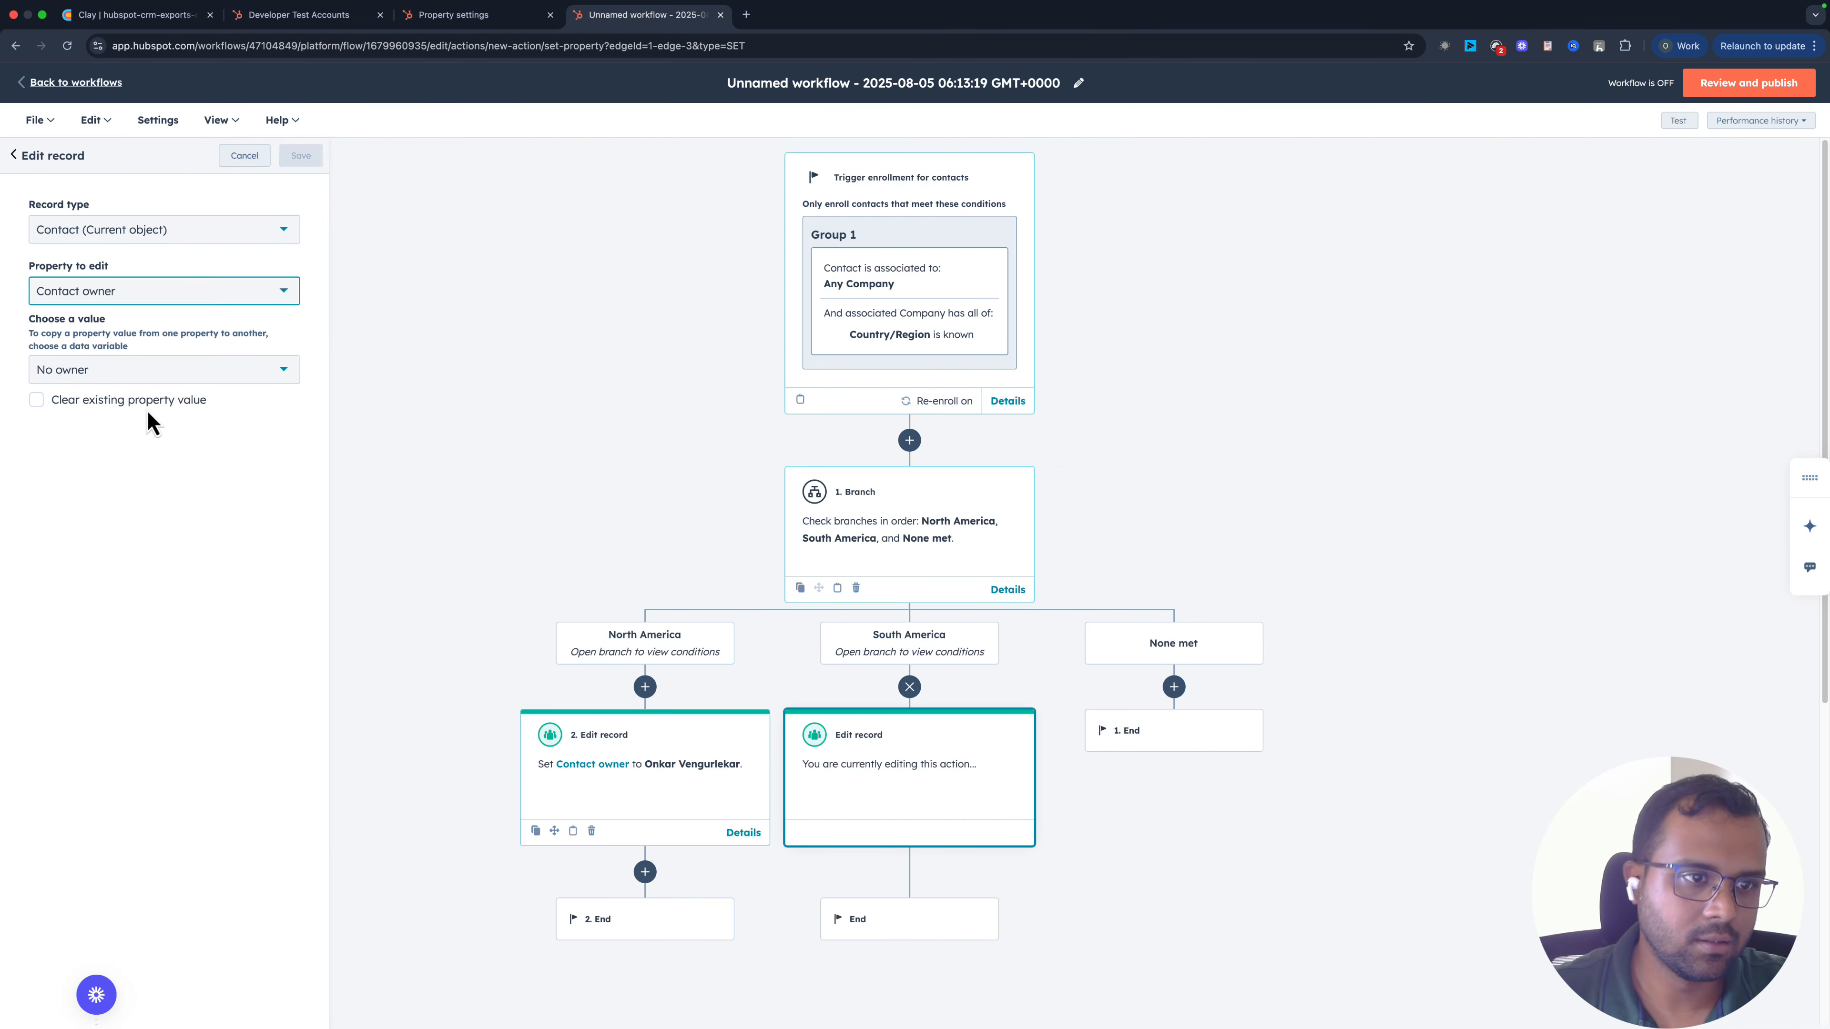
pyautogui.click(166, 368)
pyautogui.click(108, 433)
pyautogui.click(301, 156)
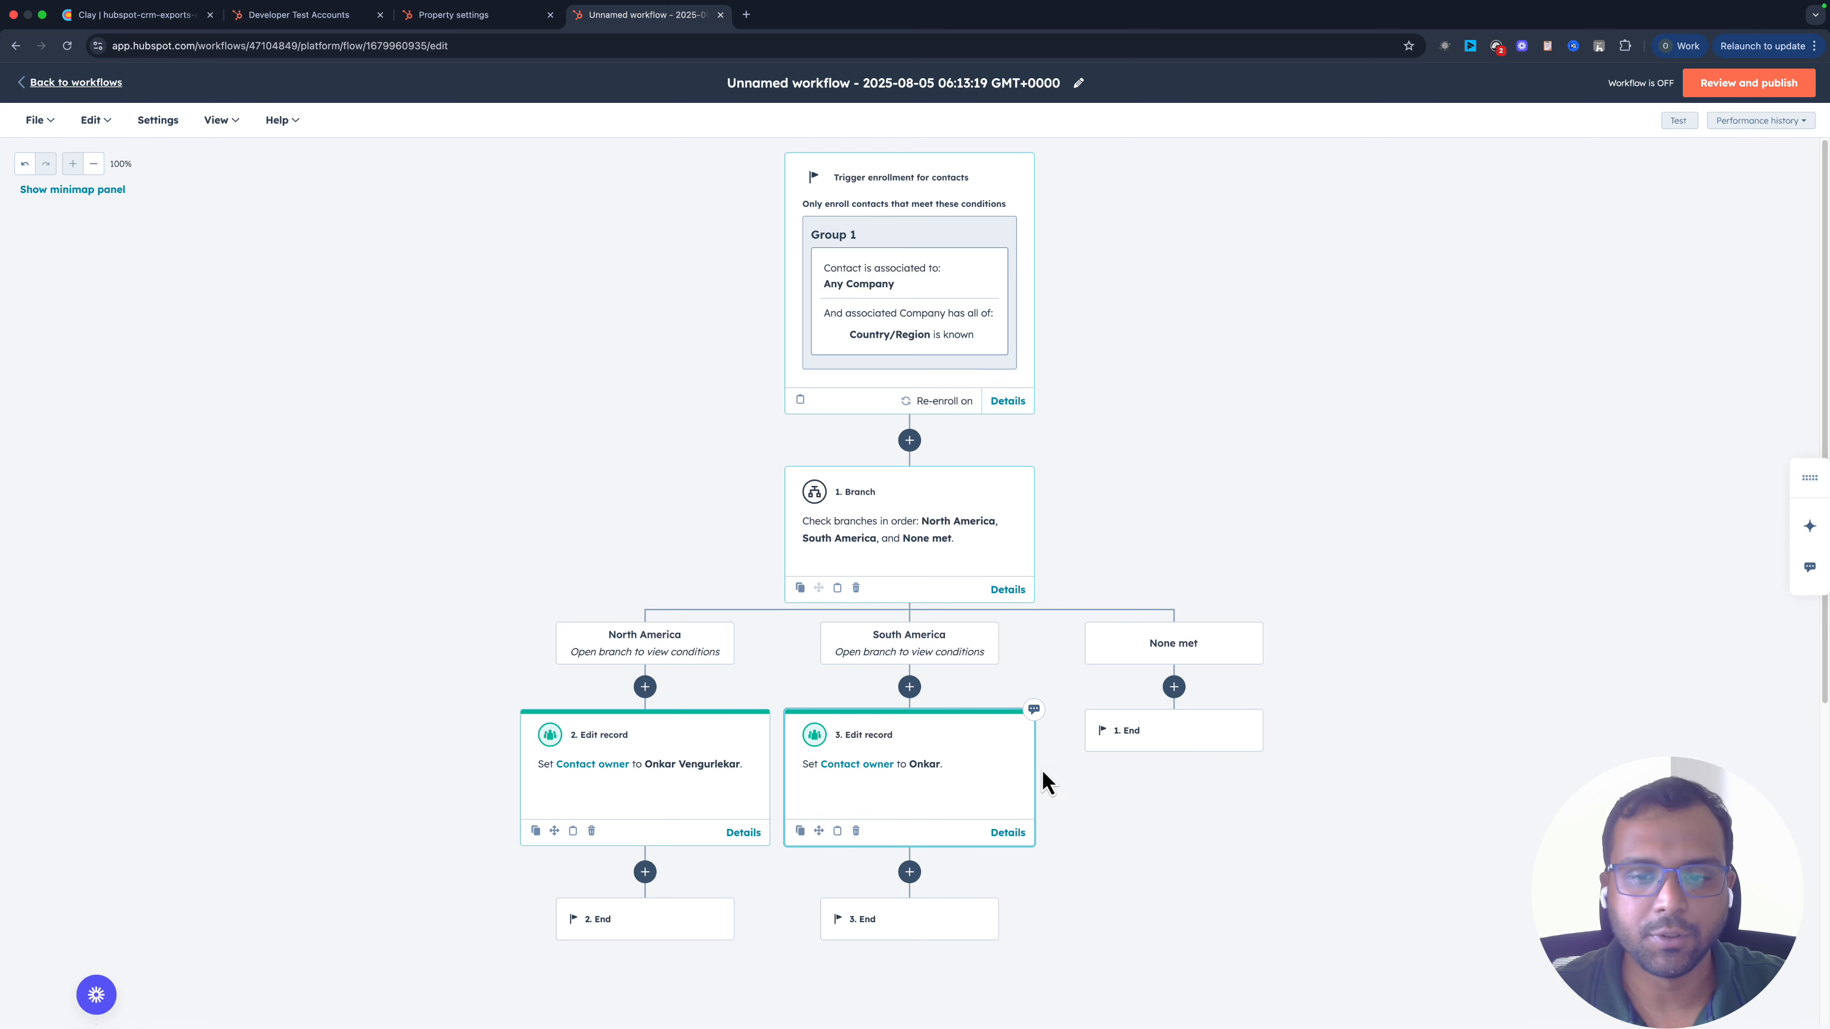
# - Add a Send internal email notification action after the North America branch's Edit record action, with Contact owner as the existing-owner recipient
pyautogui.scroll(-1, 1343, 753)
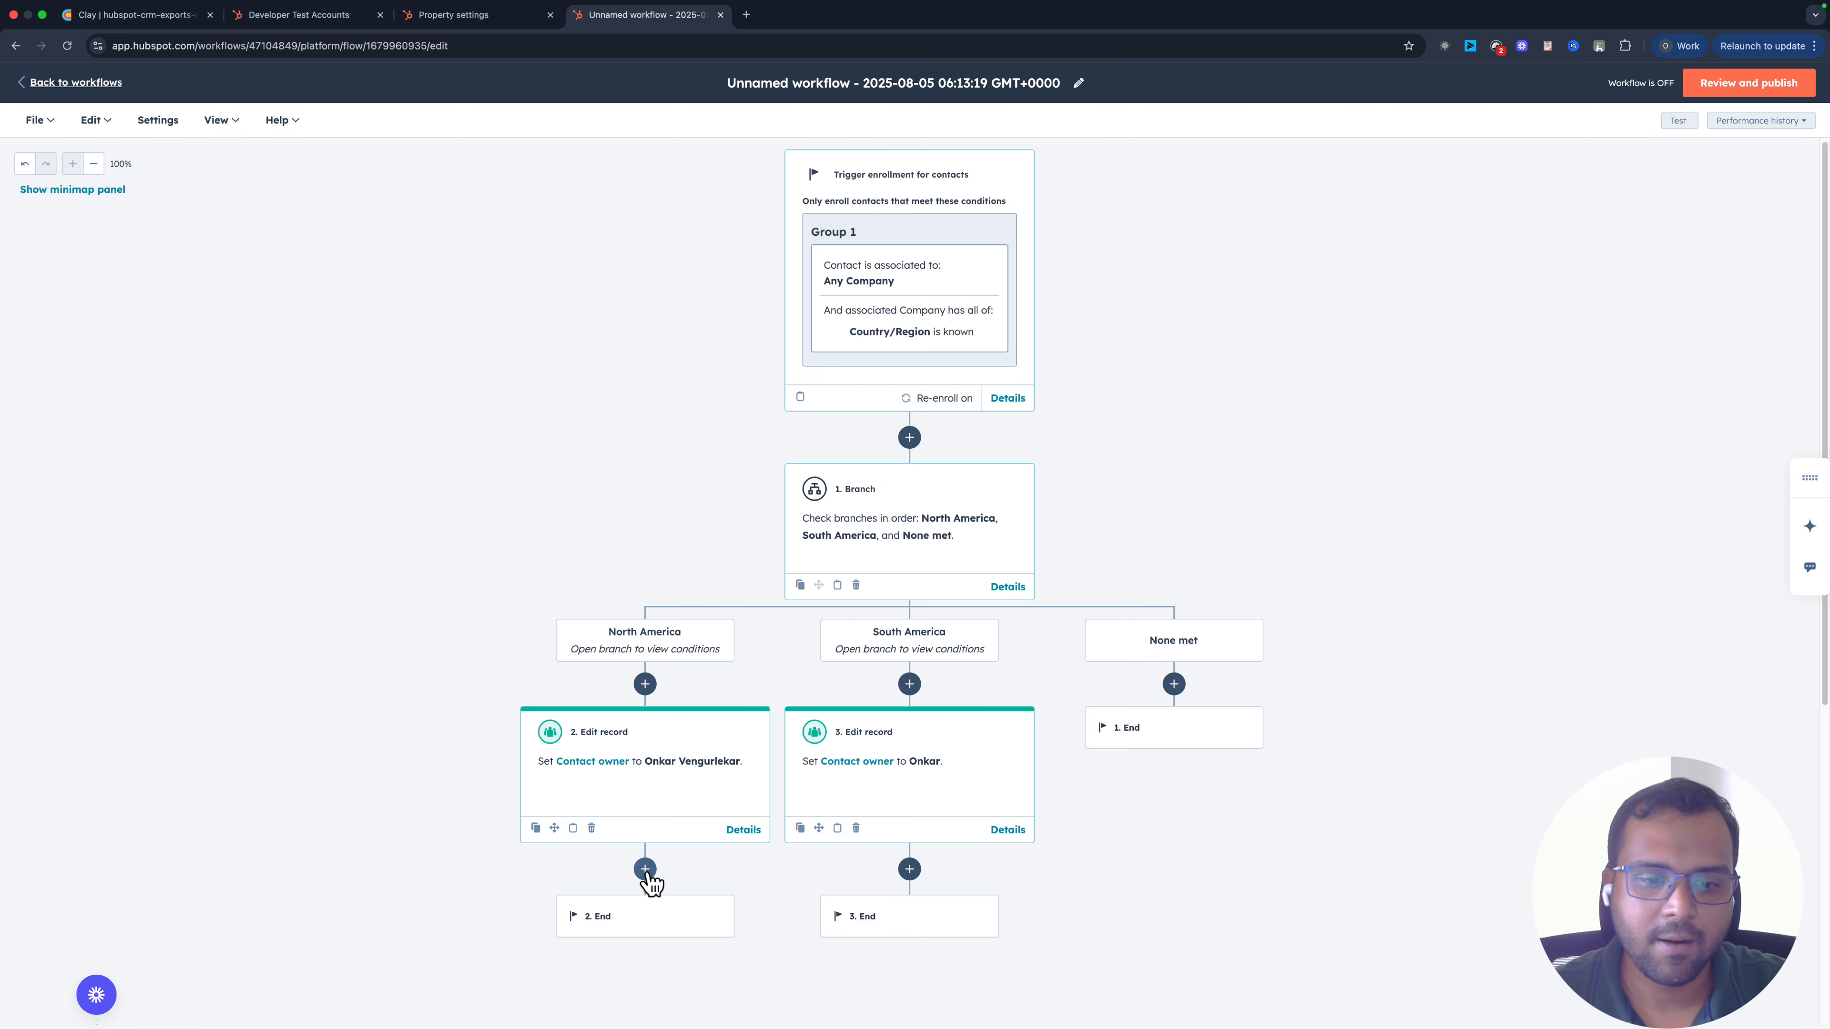
pyautogui.click(645, 869)
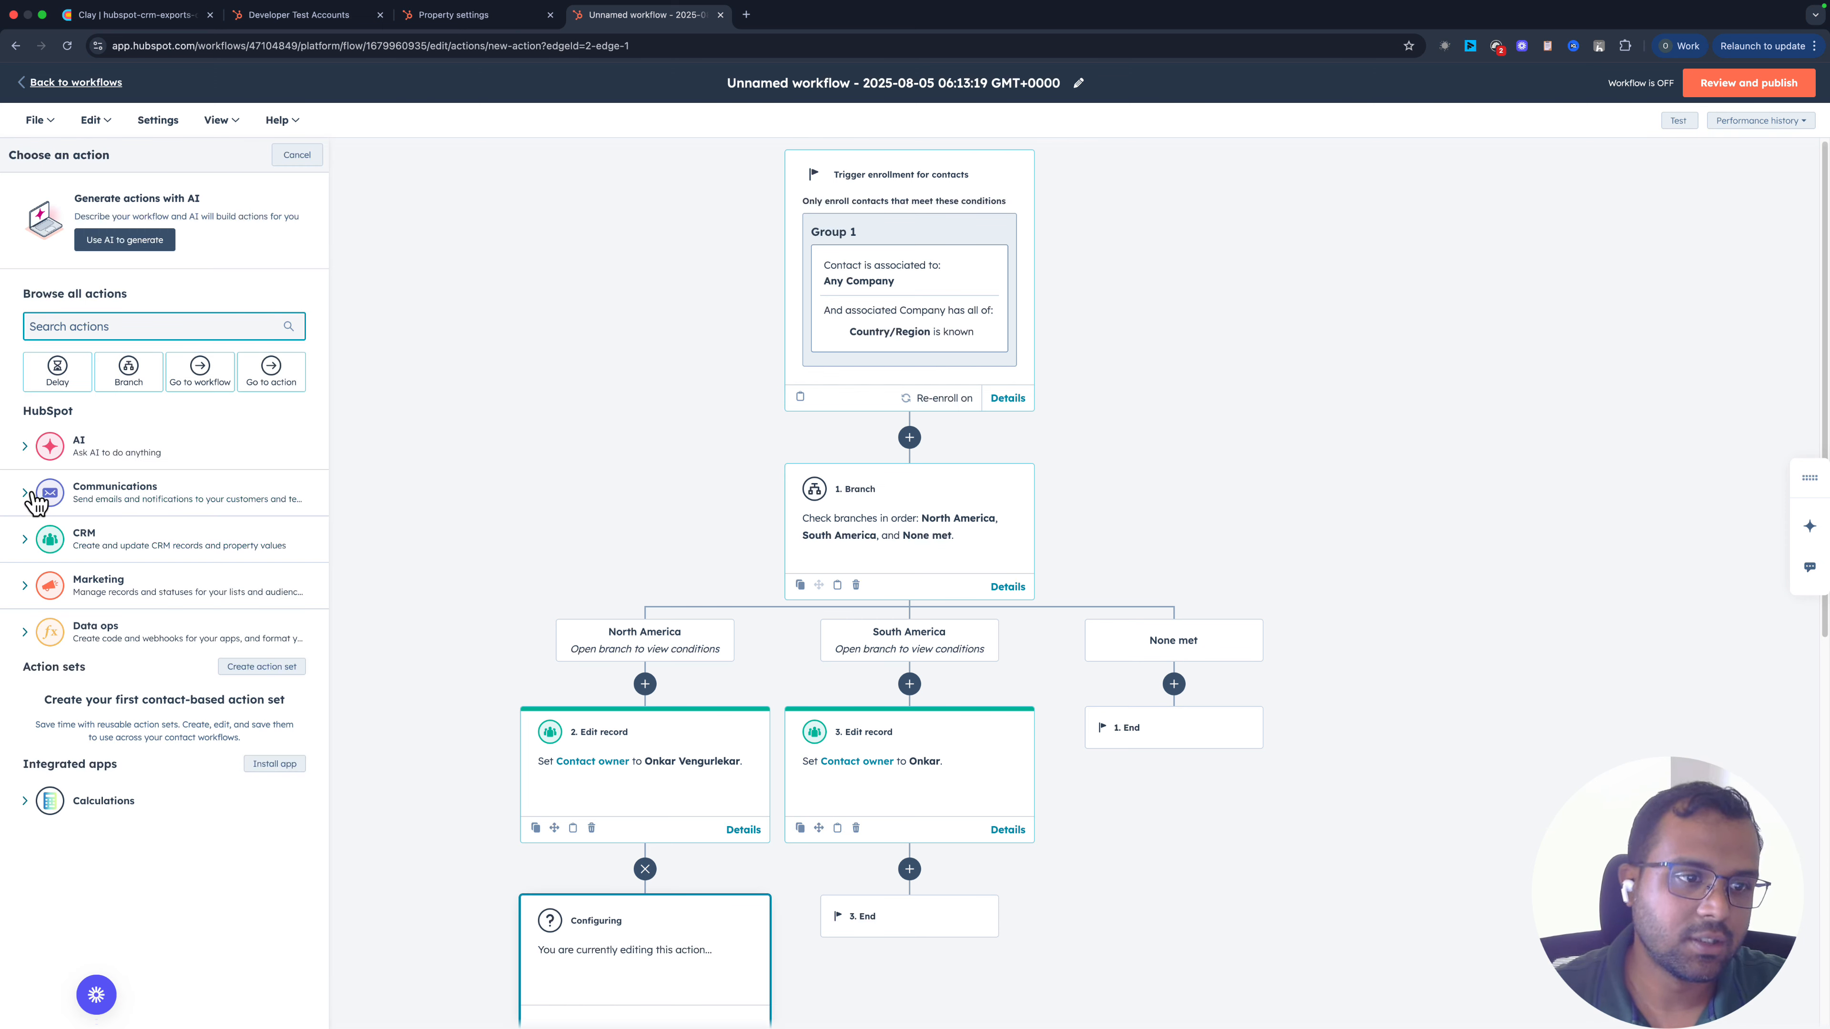
pyautogui.click(39, 504)
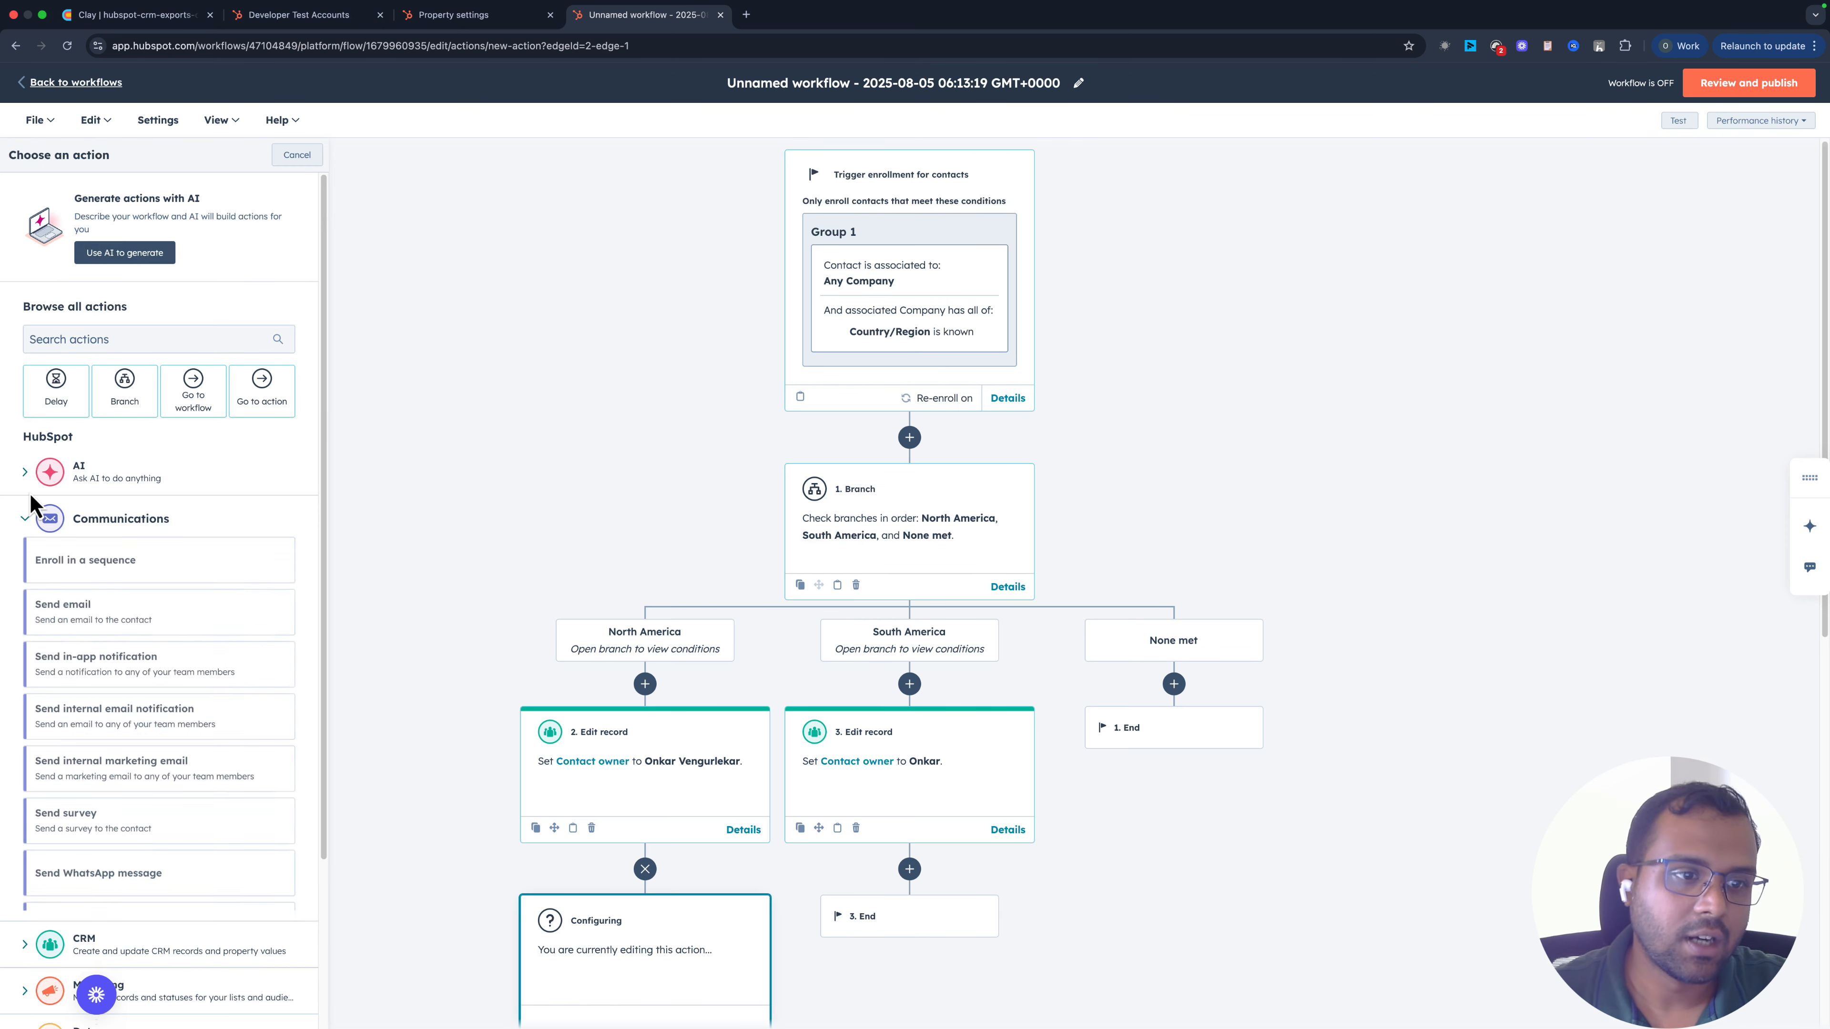
pyautogui.scroll(-2, 172, 654)
pyautogui.click(173, 624)
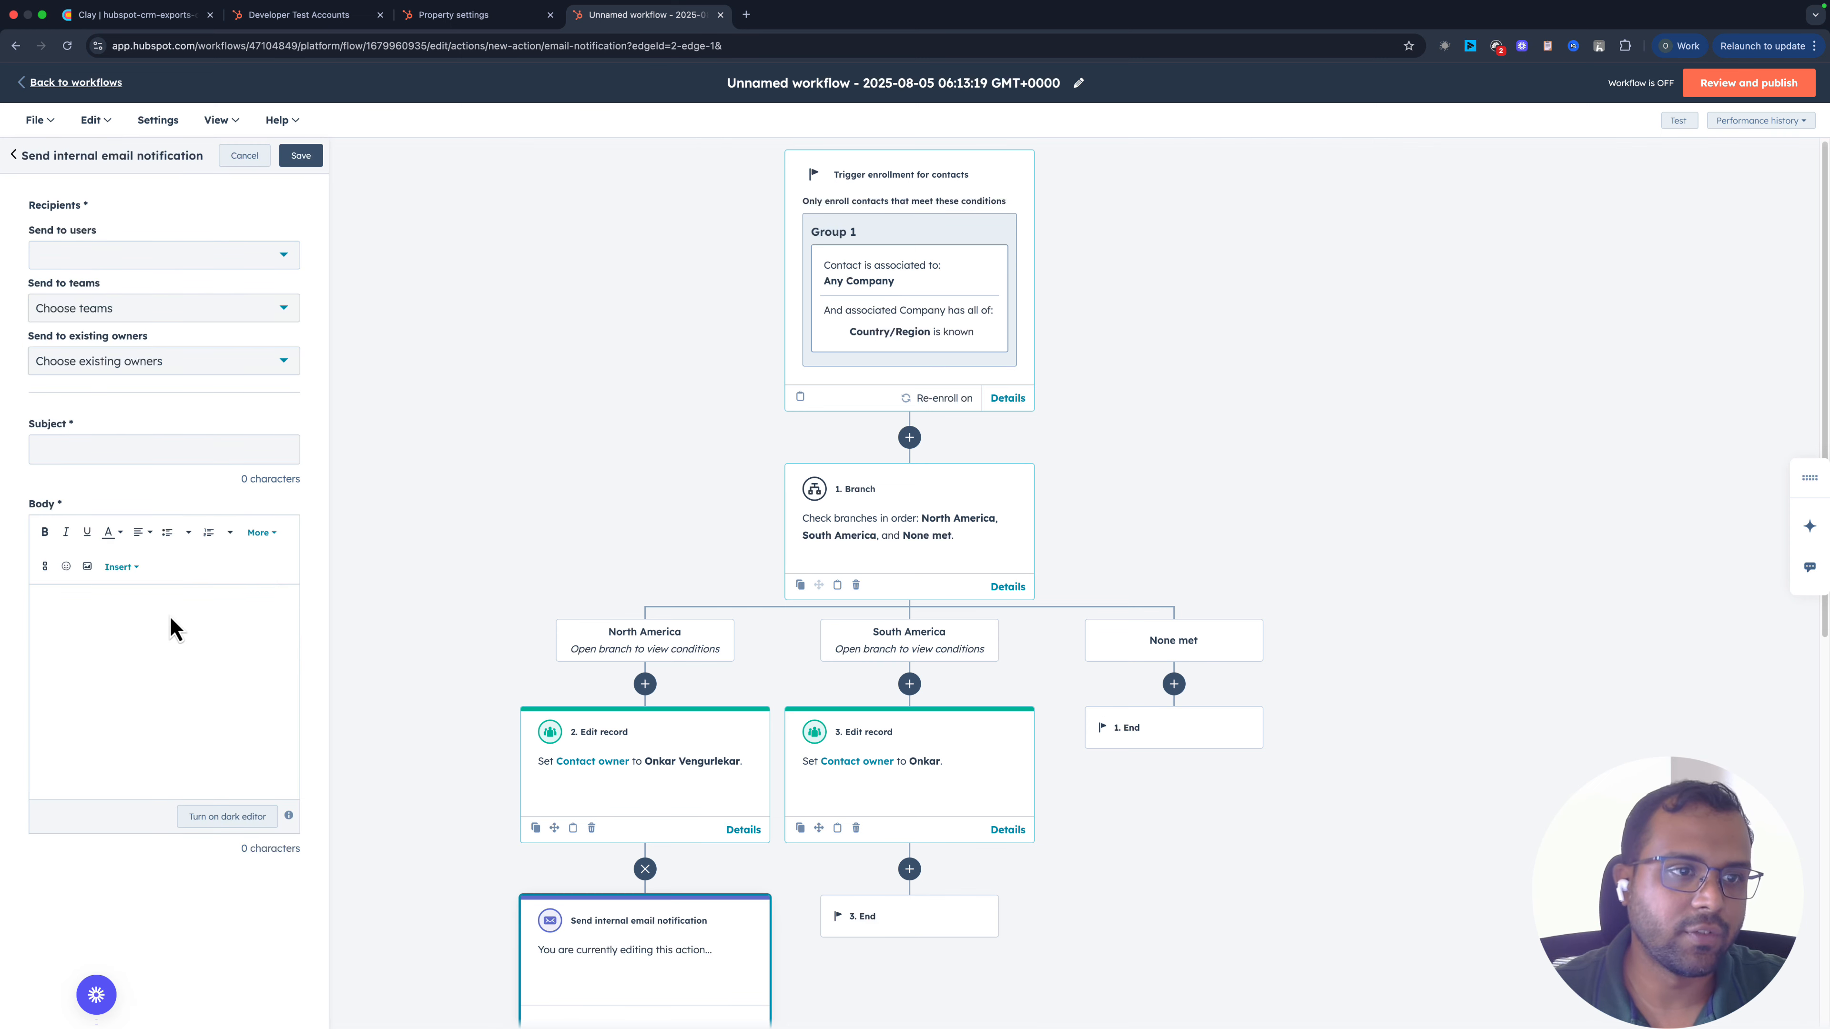
pyautogui.click(108, 373)
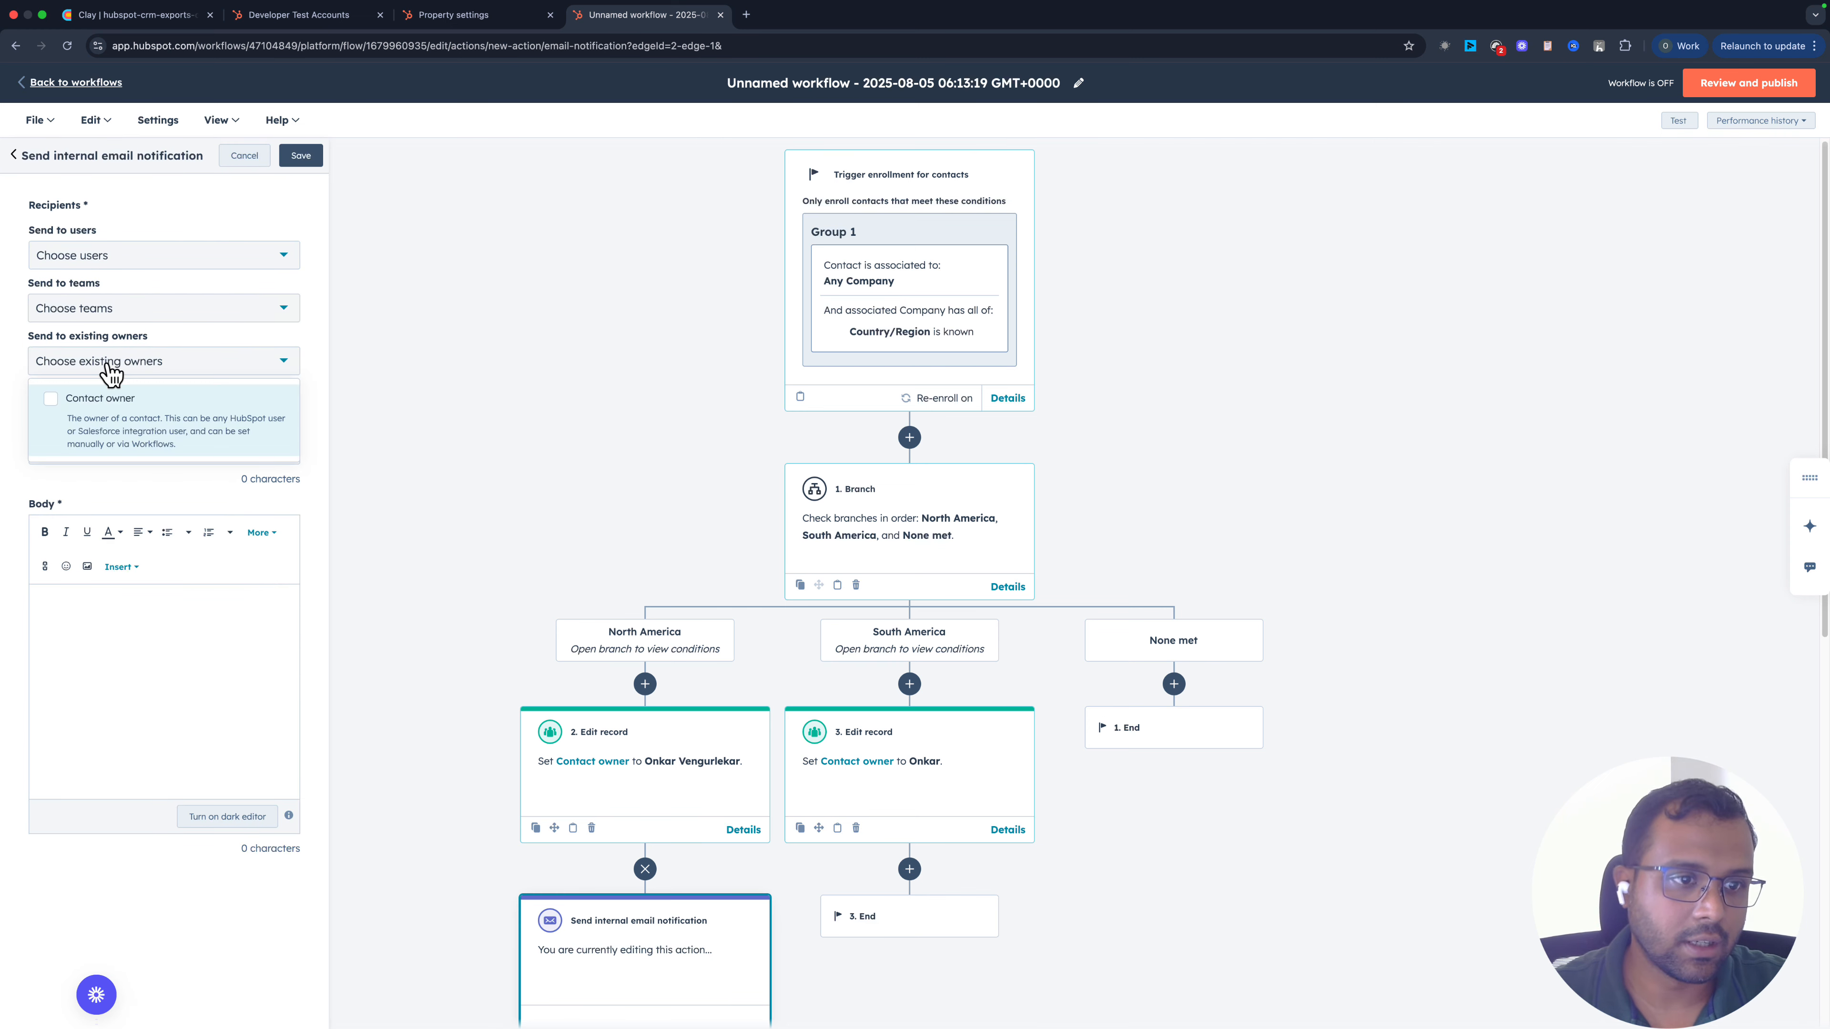
pyautogui.click(57, 402)
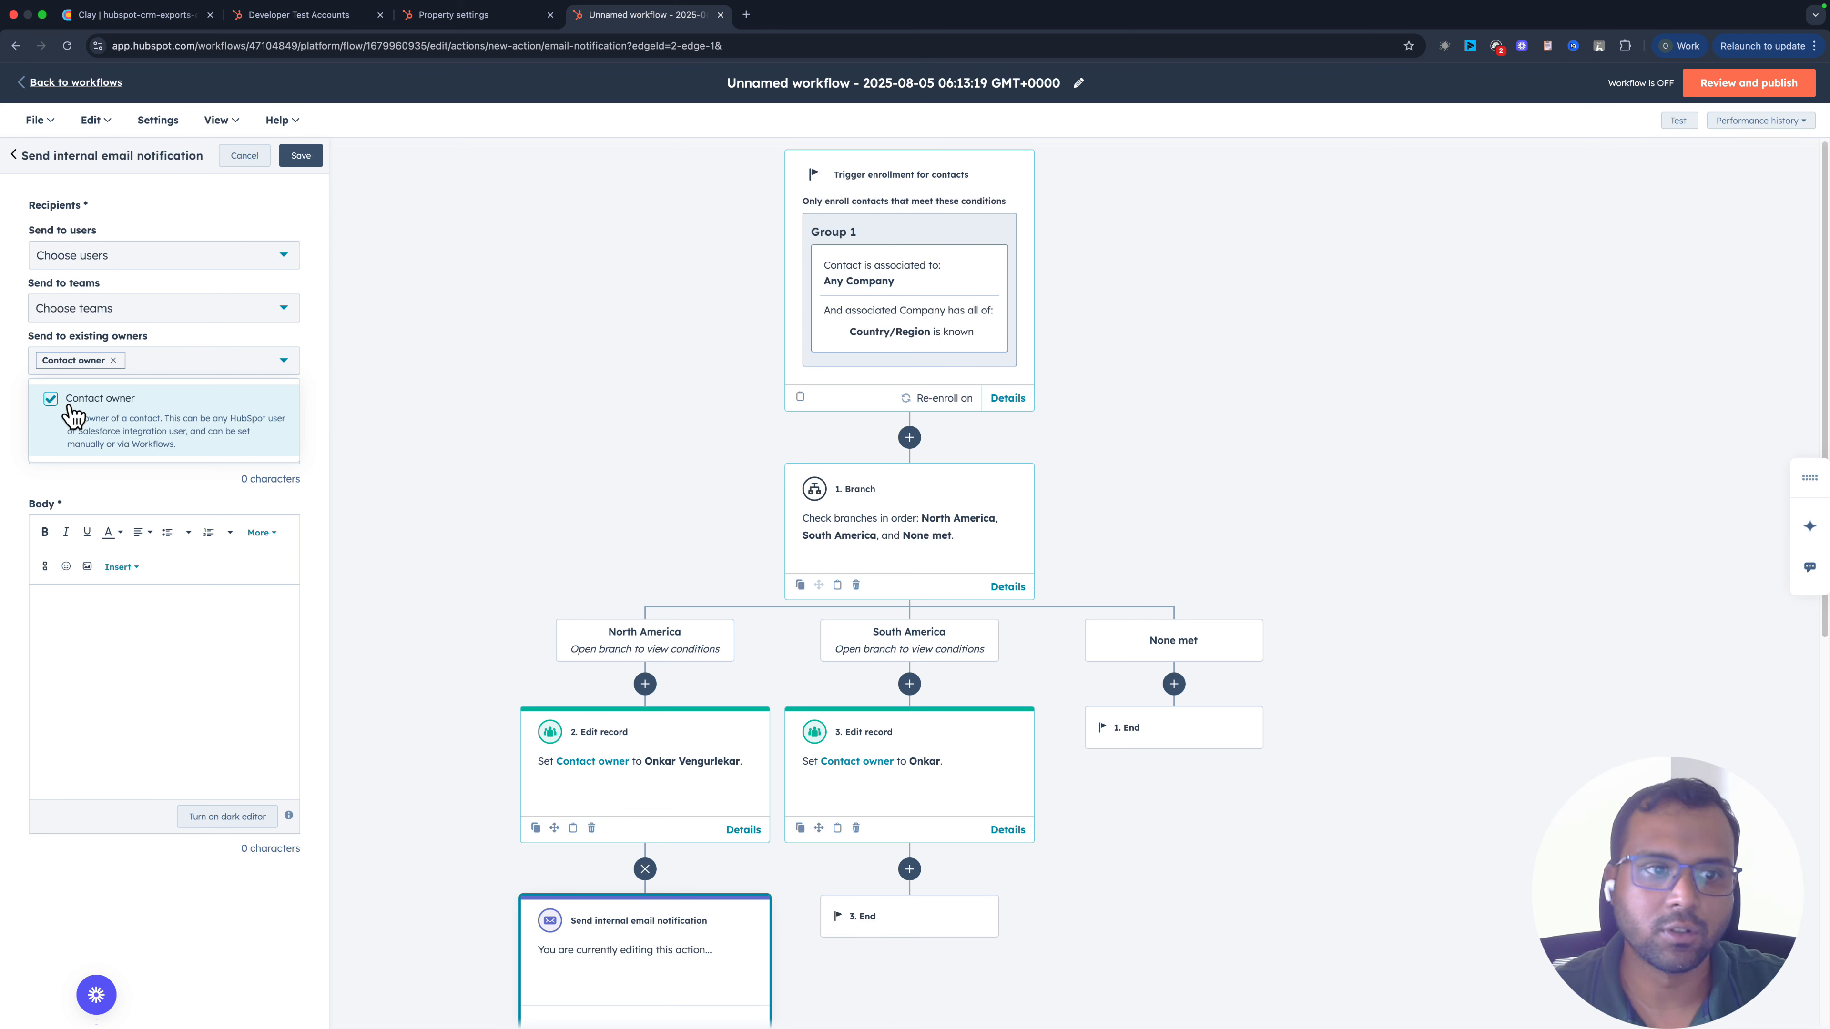
pyautogui.click(317, 447)
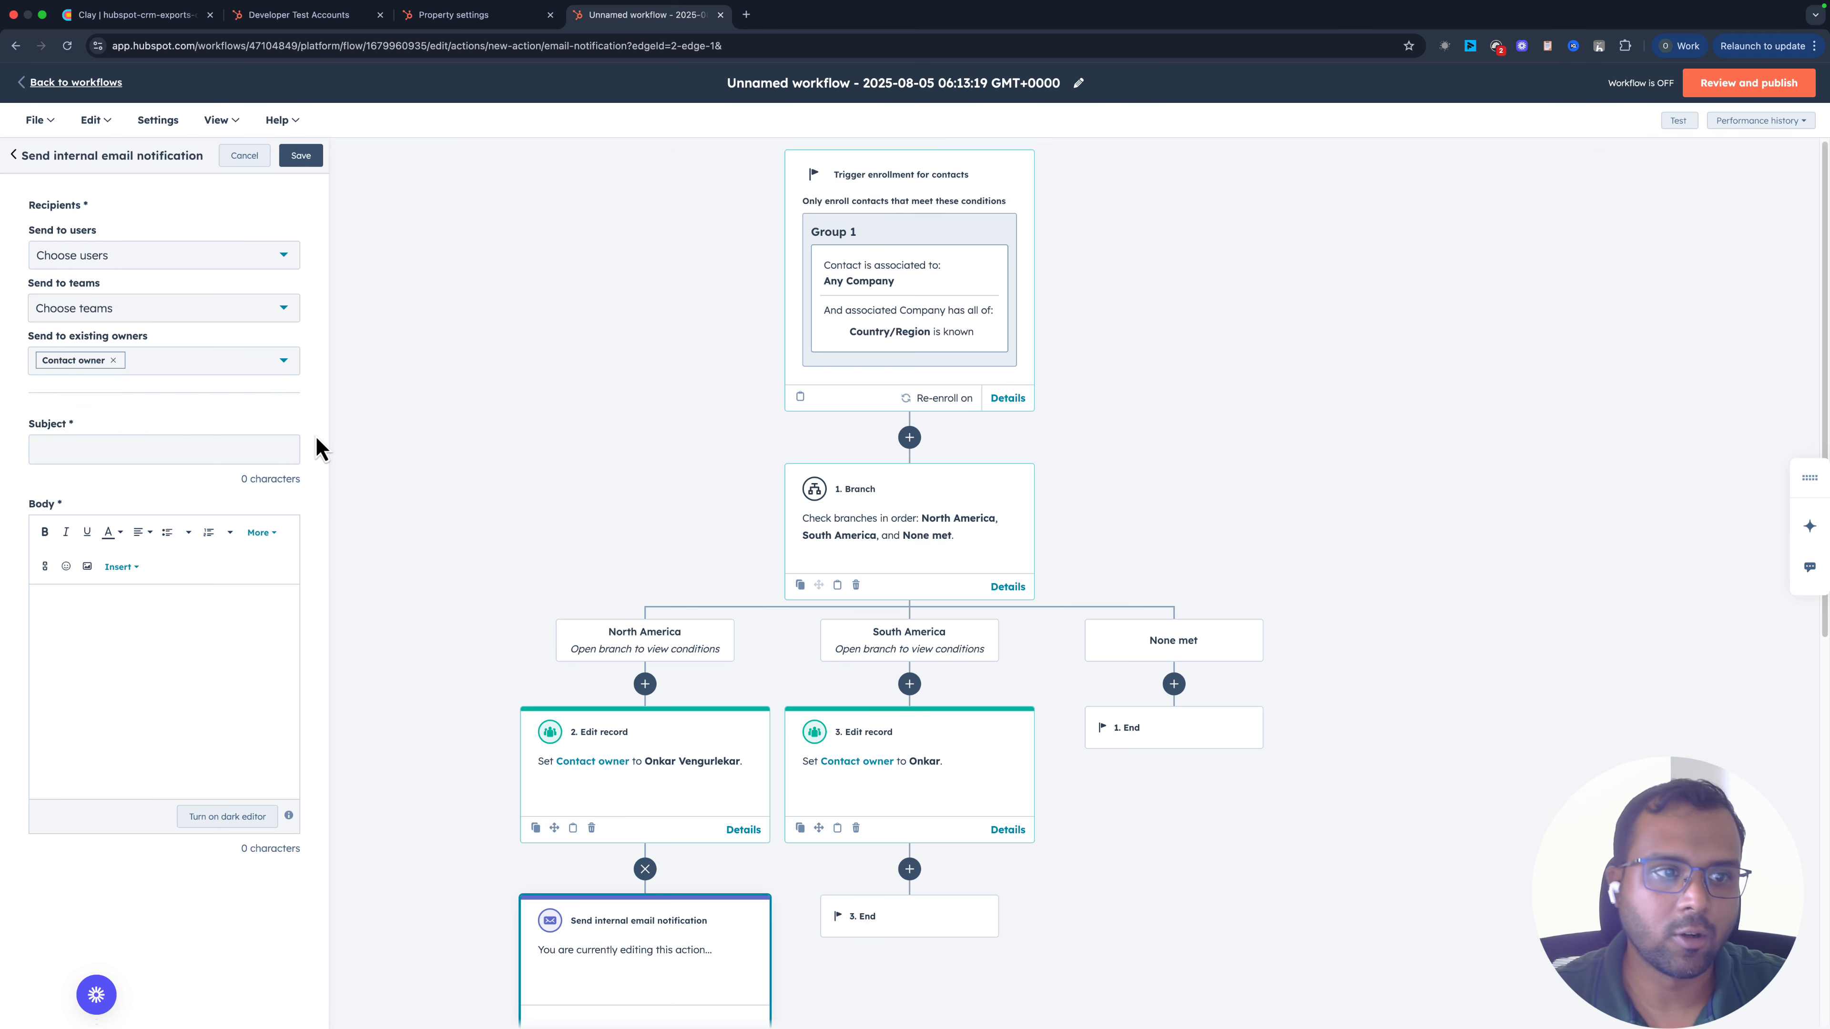
# - Set the notification's subject to "Lead assigned" and write the body "Hi there," followed by "A lead has been assigned to you" on a new line
pyautogui.click(152, 447)
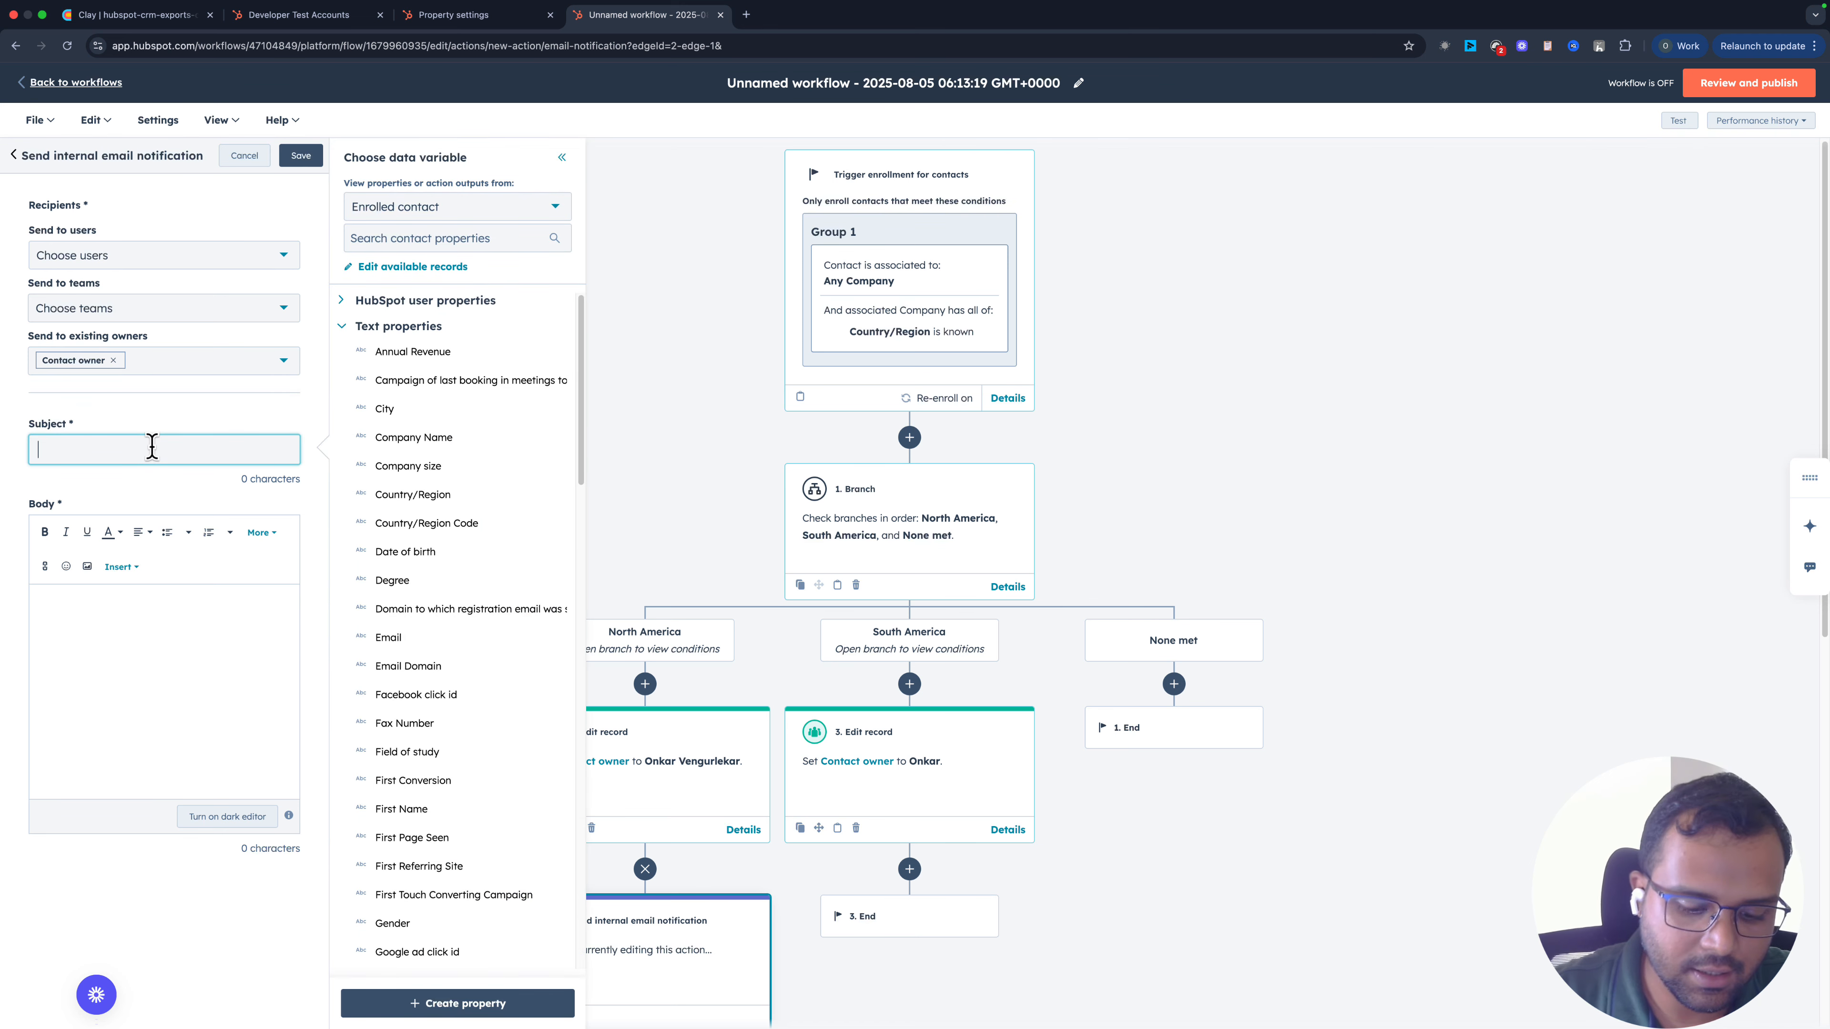
pyautogui.write('Lead assigned')
pyautogui.click(149, 636)
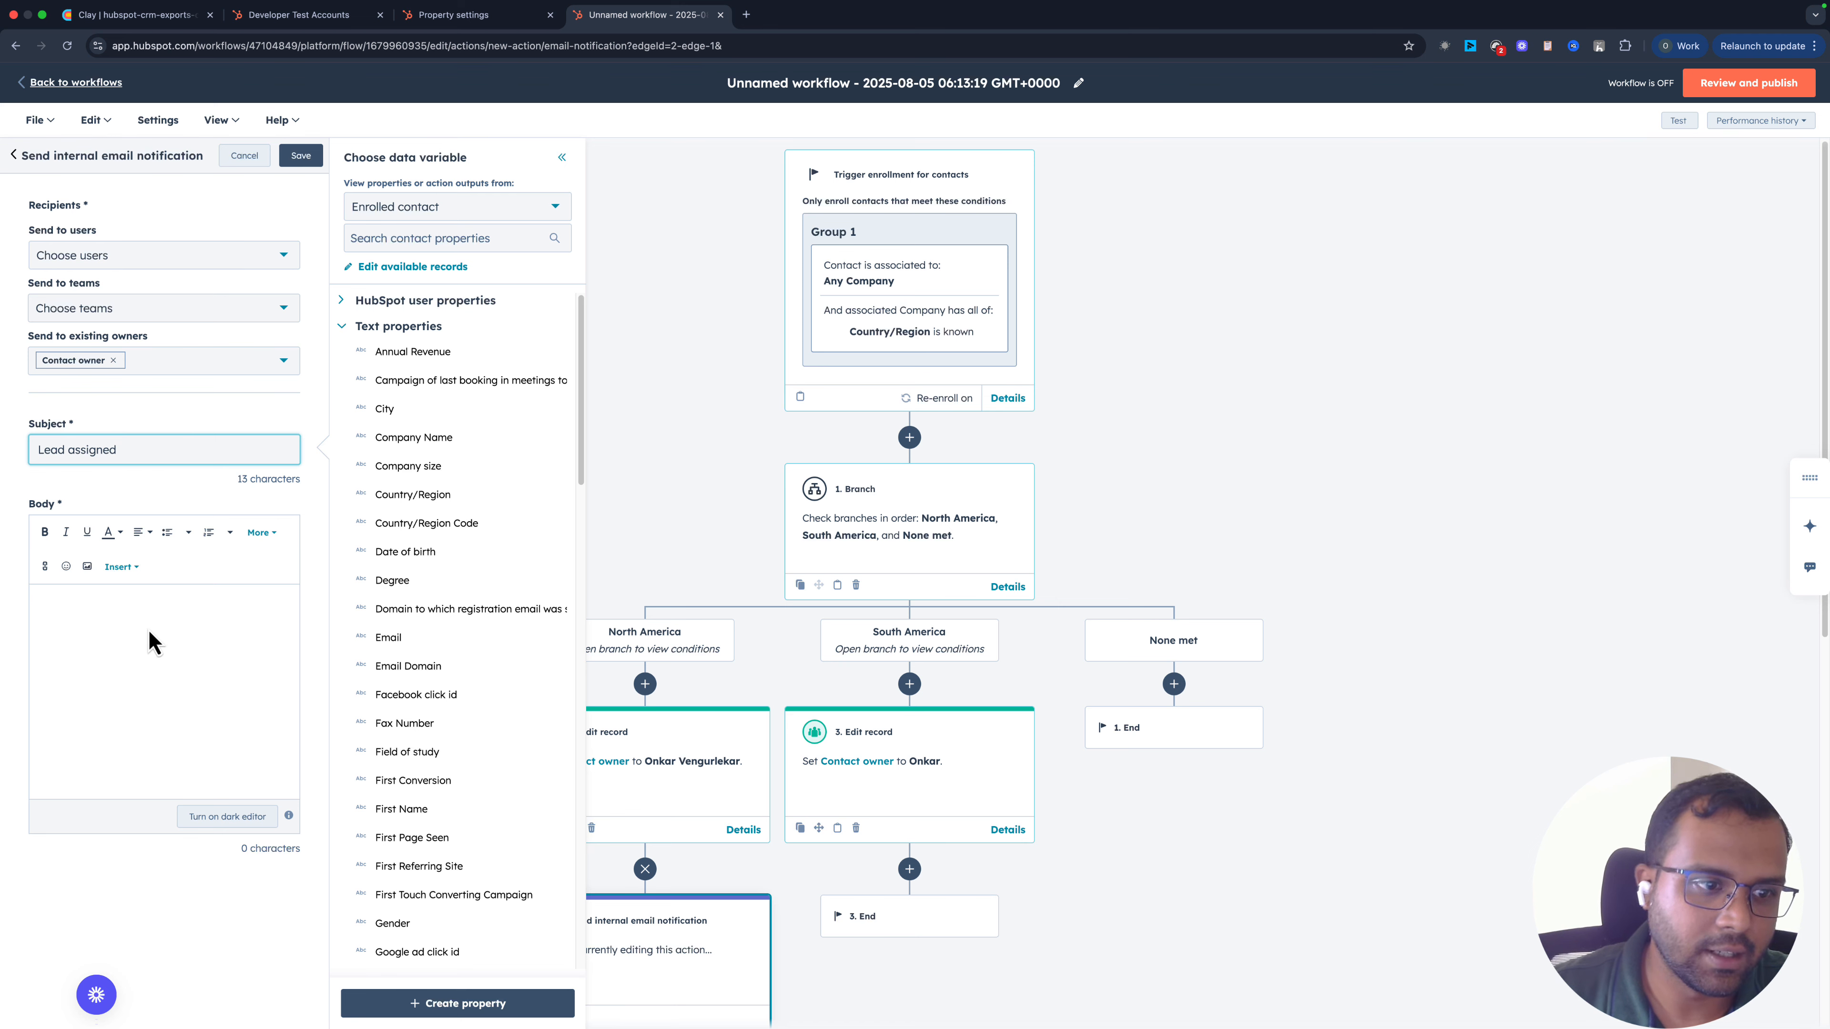
pyautogui.write('Hi there,')
pyautogui.press('Return')
pyautogui.write('A lead has ')
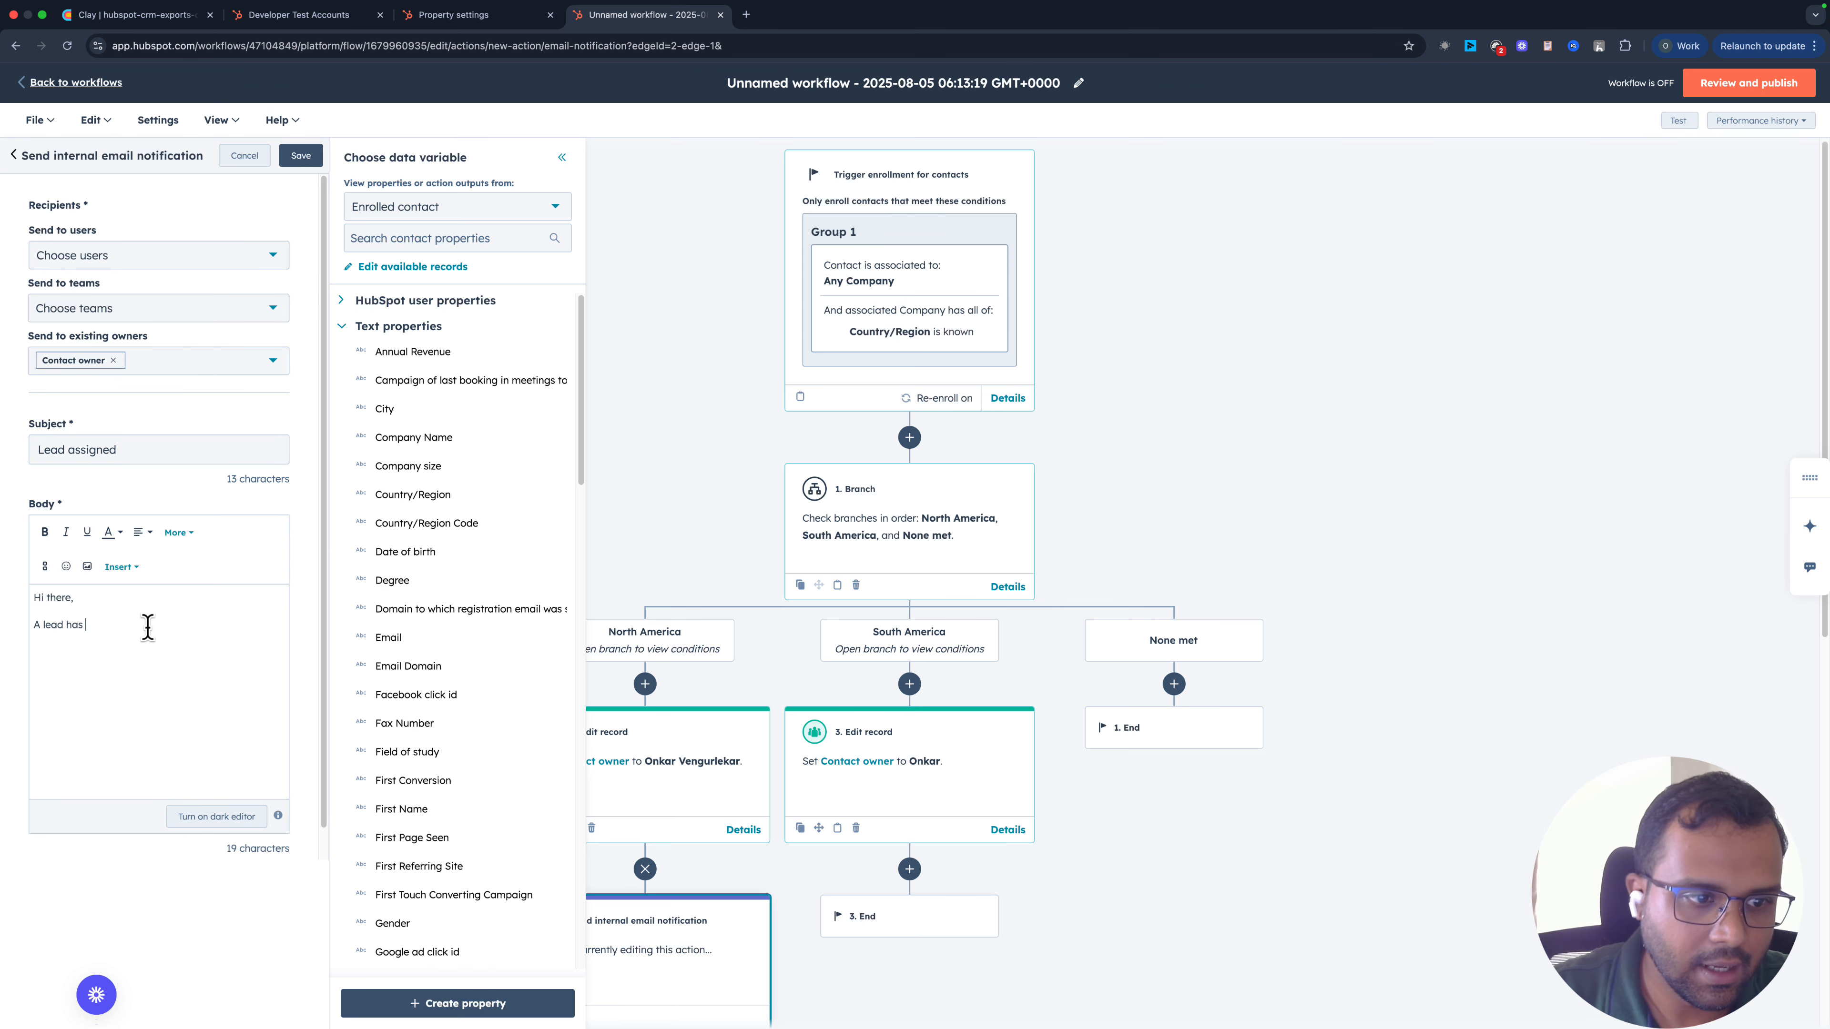
pyautogui.write('been assigned to you')
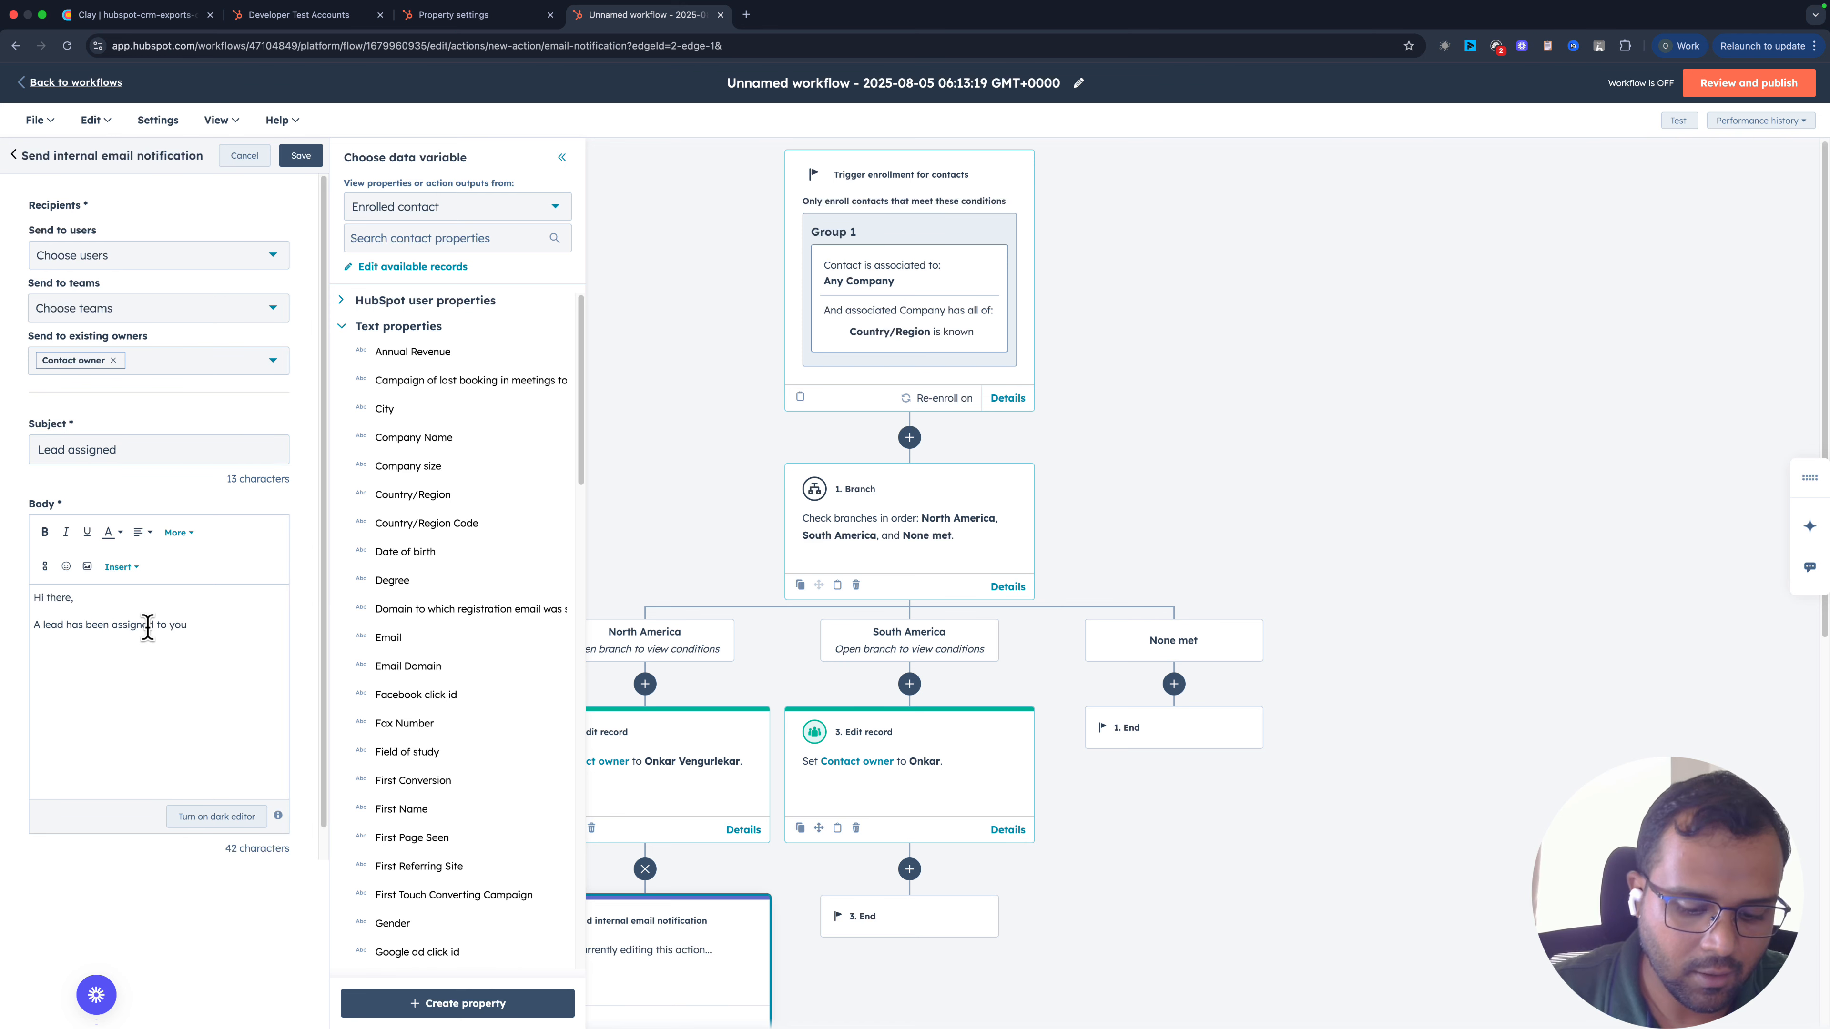
# - Add a "Name:" line with First Name and Last Name tokens and an "Email:" line with the Email token to the body, and save the action
pyautogui.press('Return')
pyautogui.write('Name:')
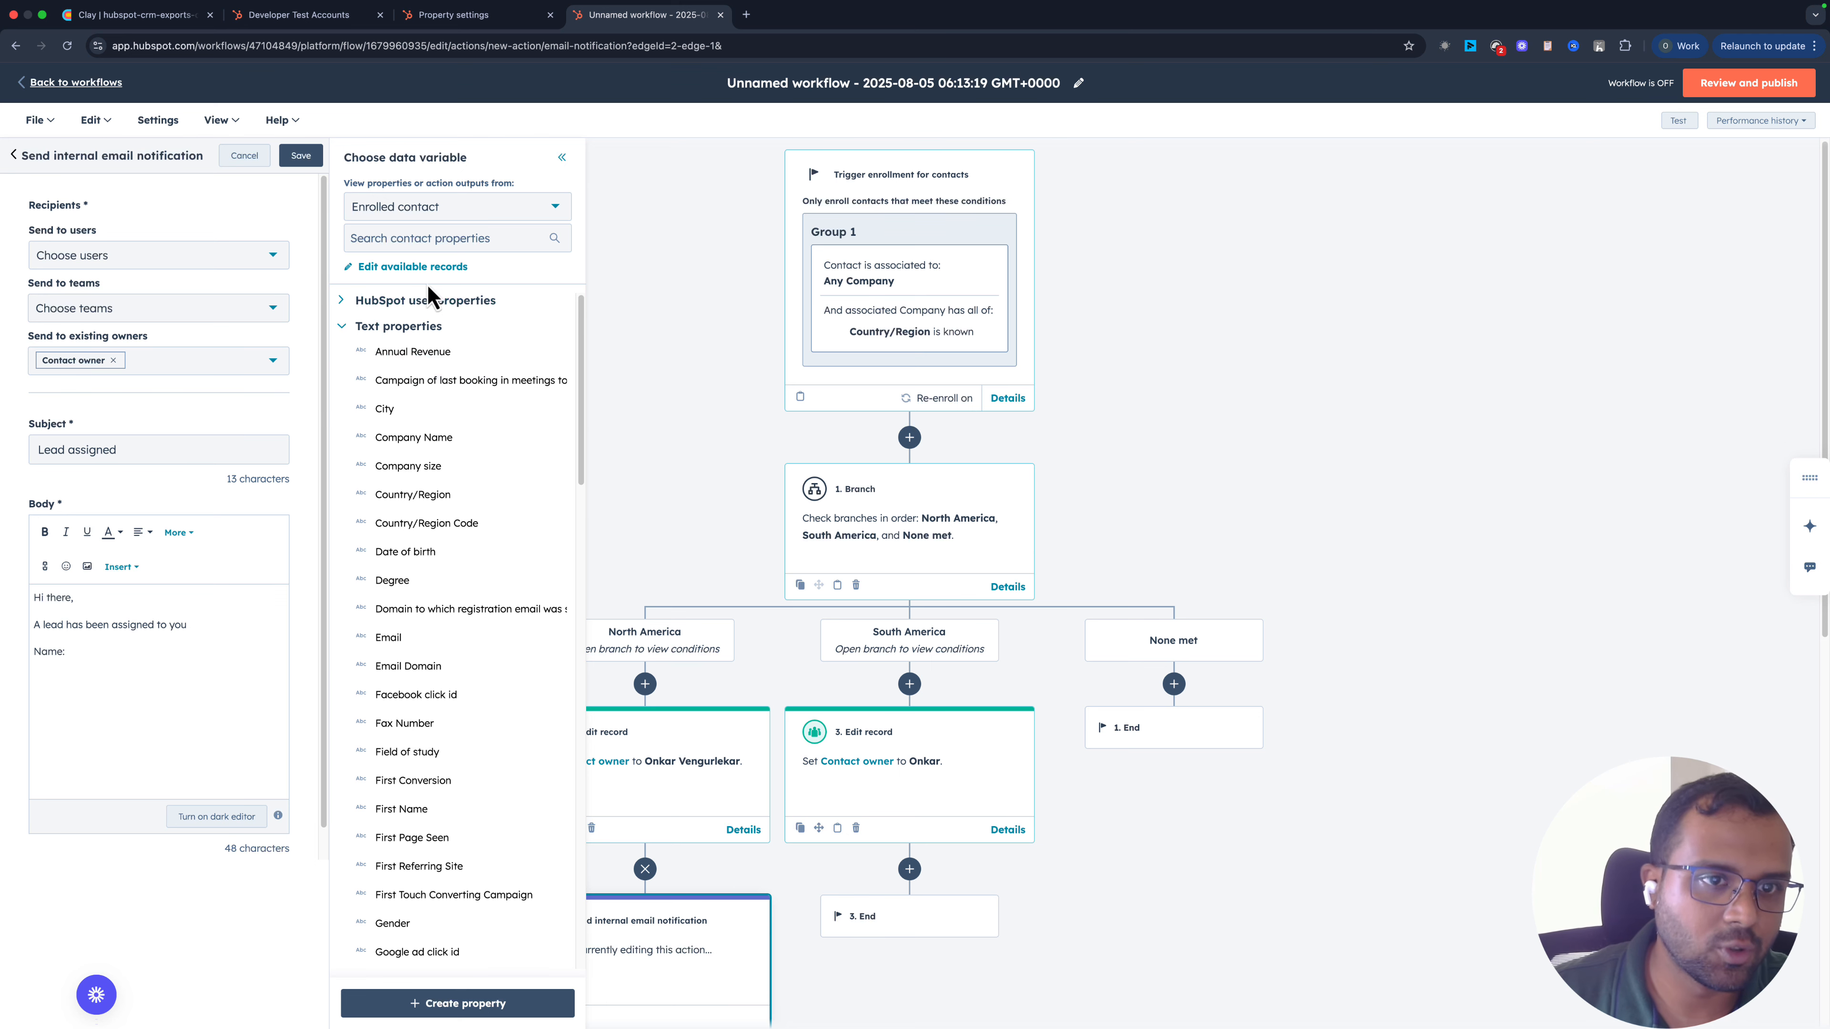
pyautogui.click(430, 236)
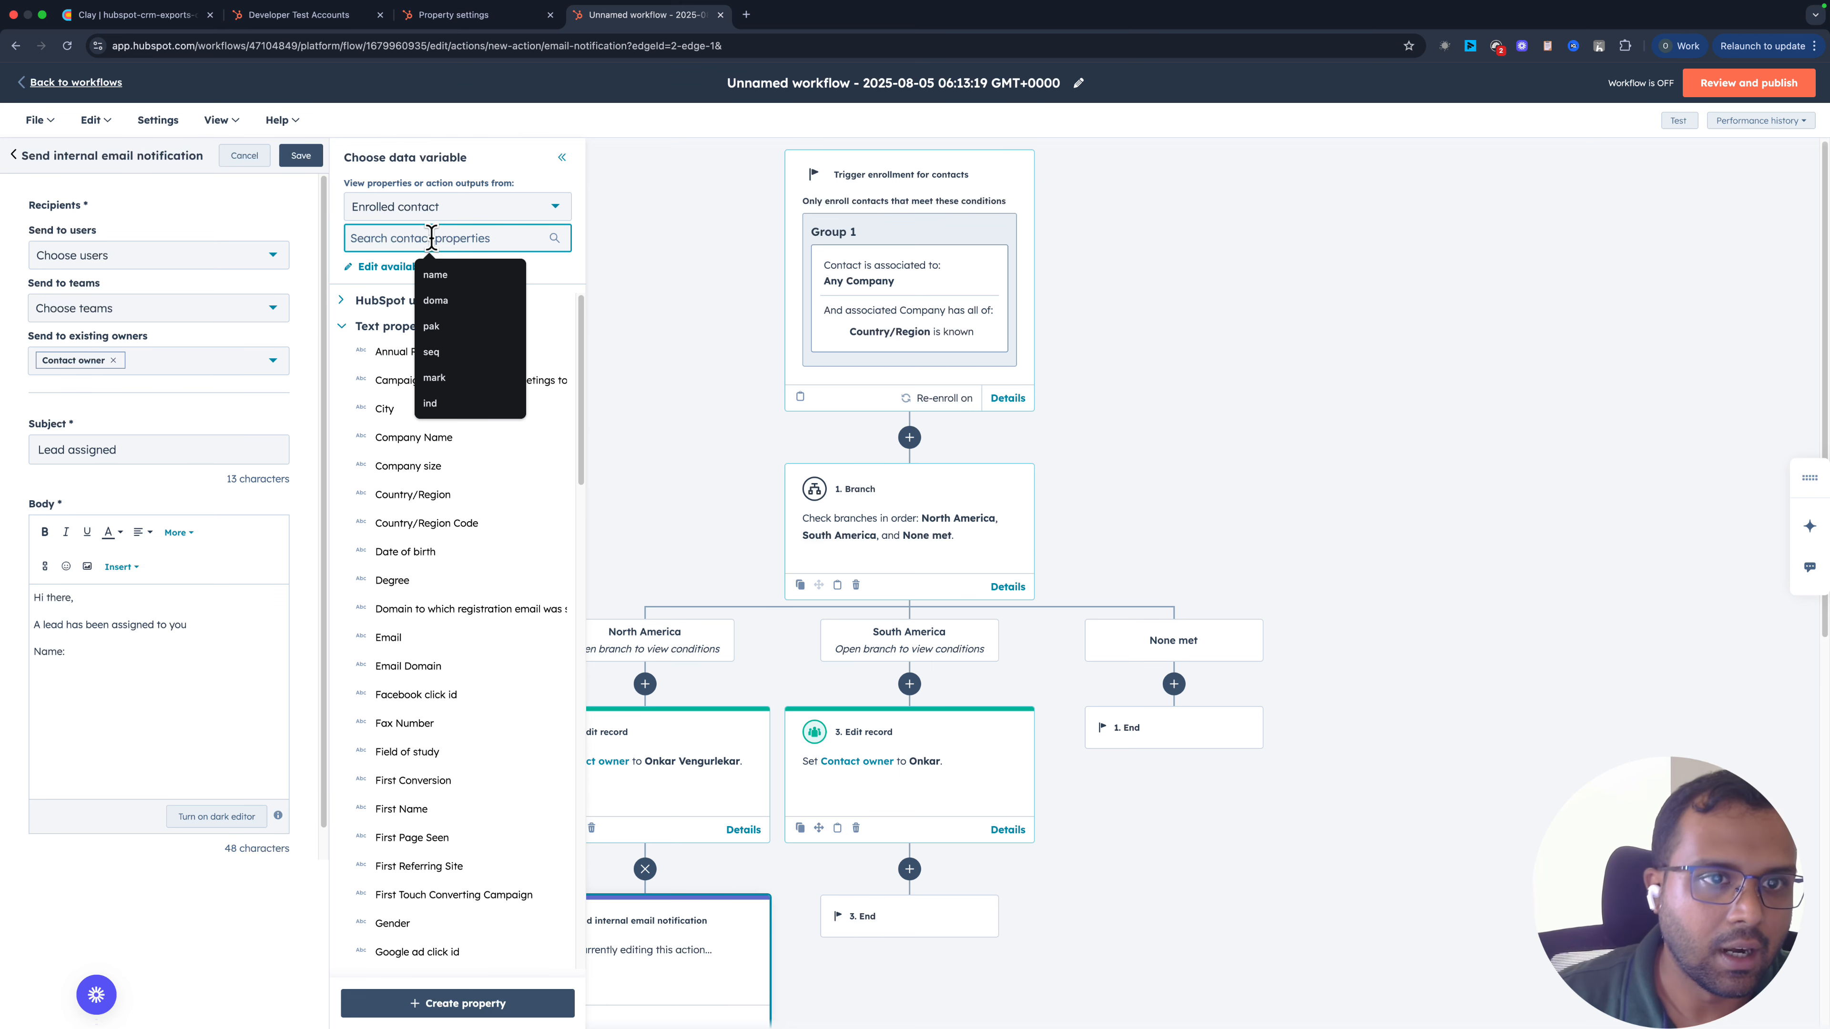
pyautogui.click(447, 209)
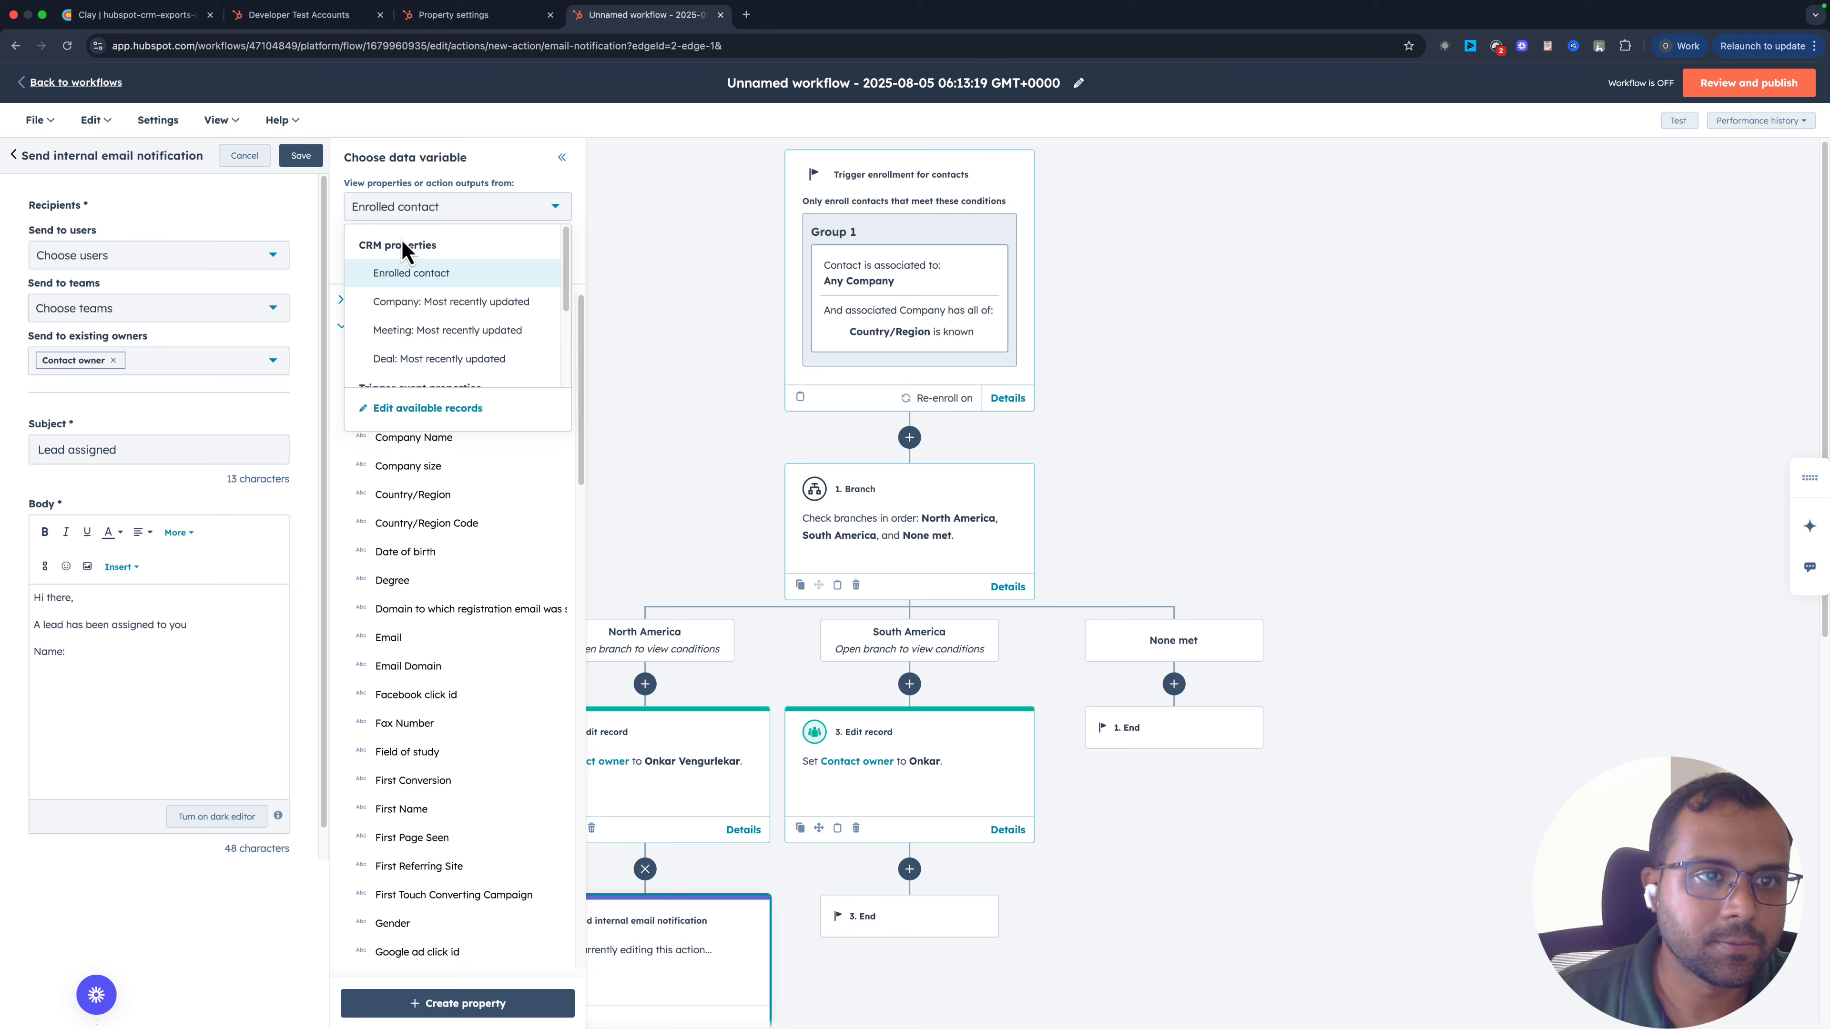
pyautogui.write('first')
pyautogui.click(425, 354)
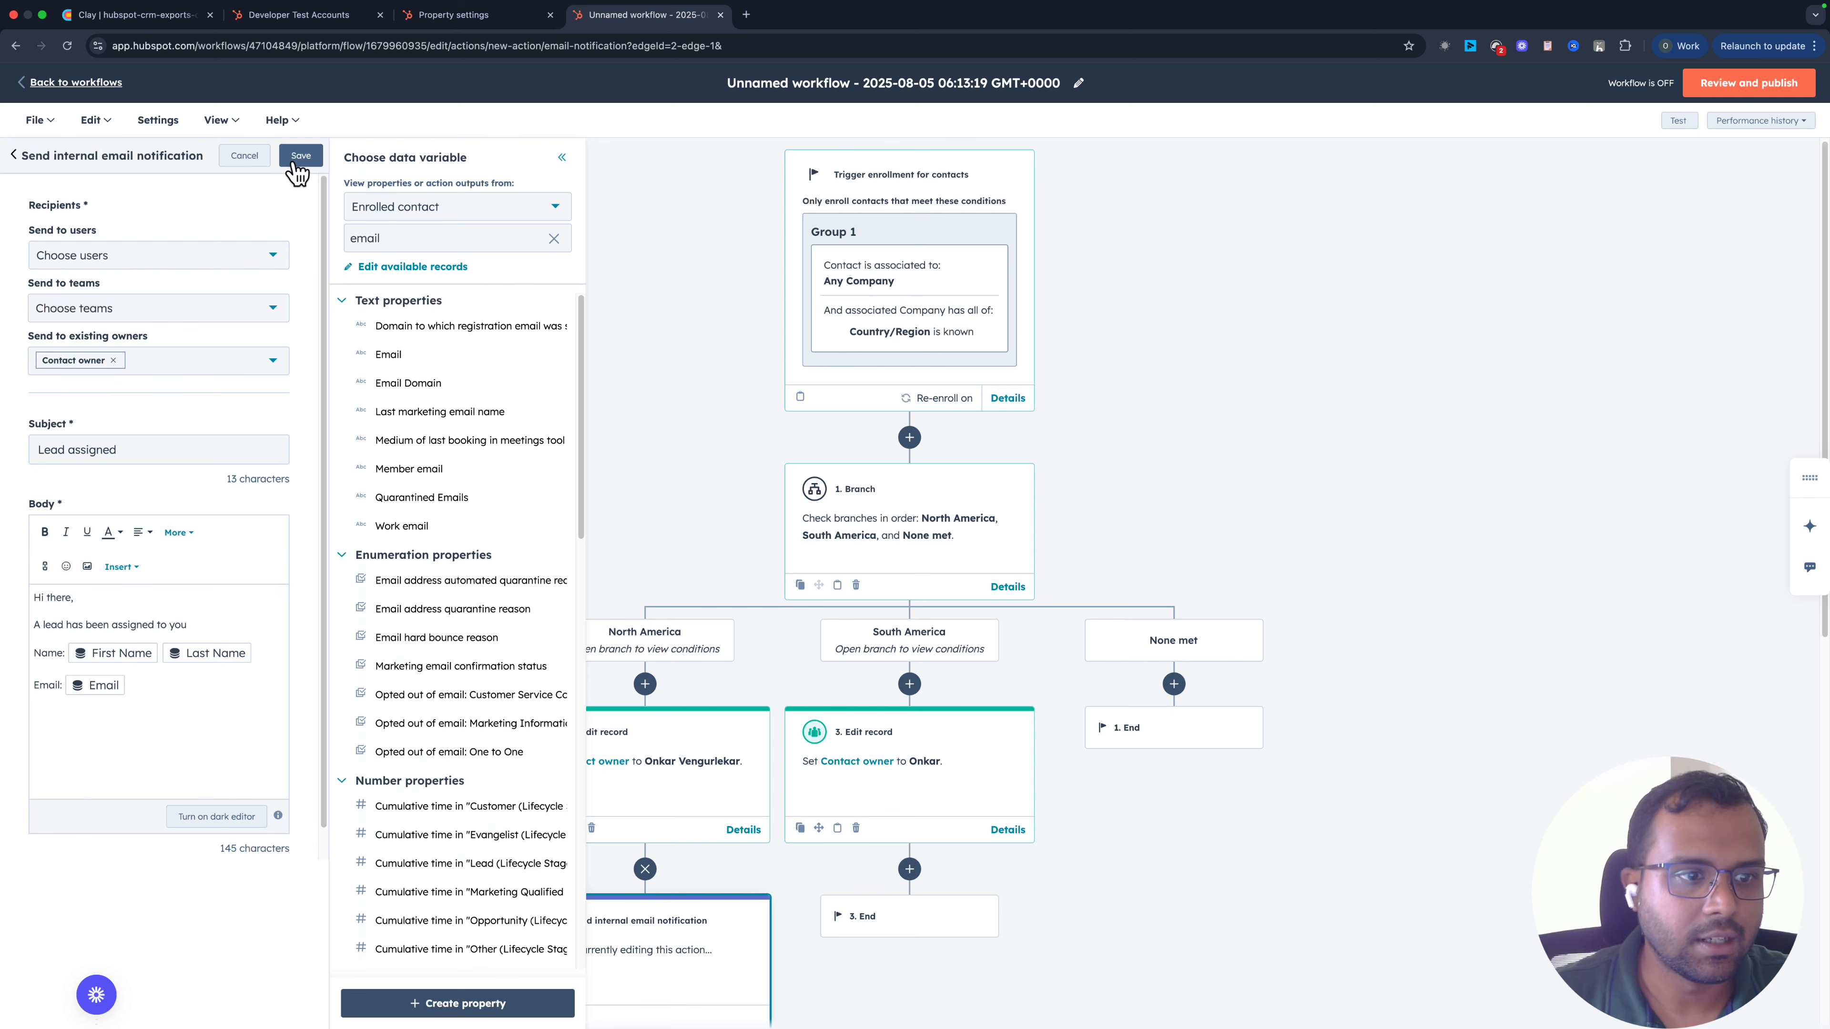
pyautogui.click(296, 163)
# - Clone only the internal email notification action and place it after the South America branch's Edit record action
pyautogui.scroll(-4, 552, 486)
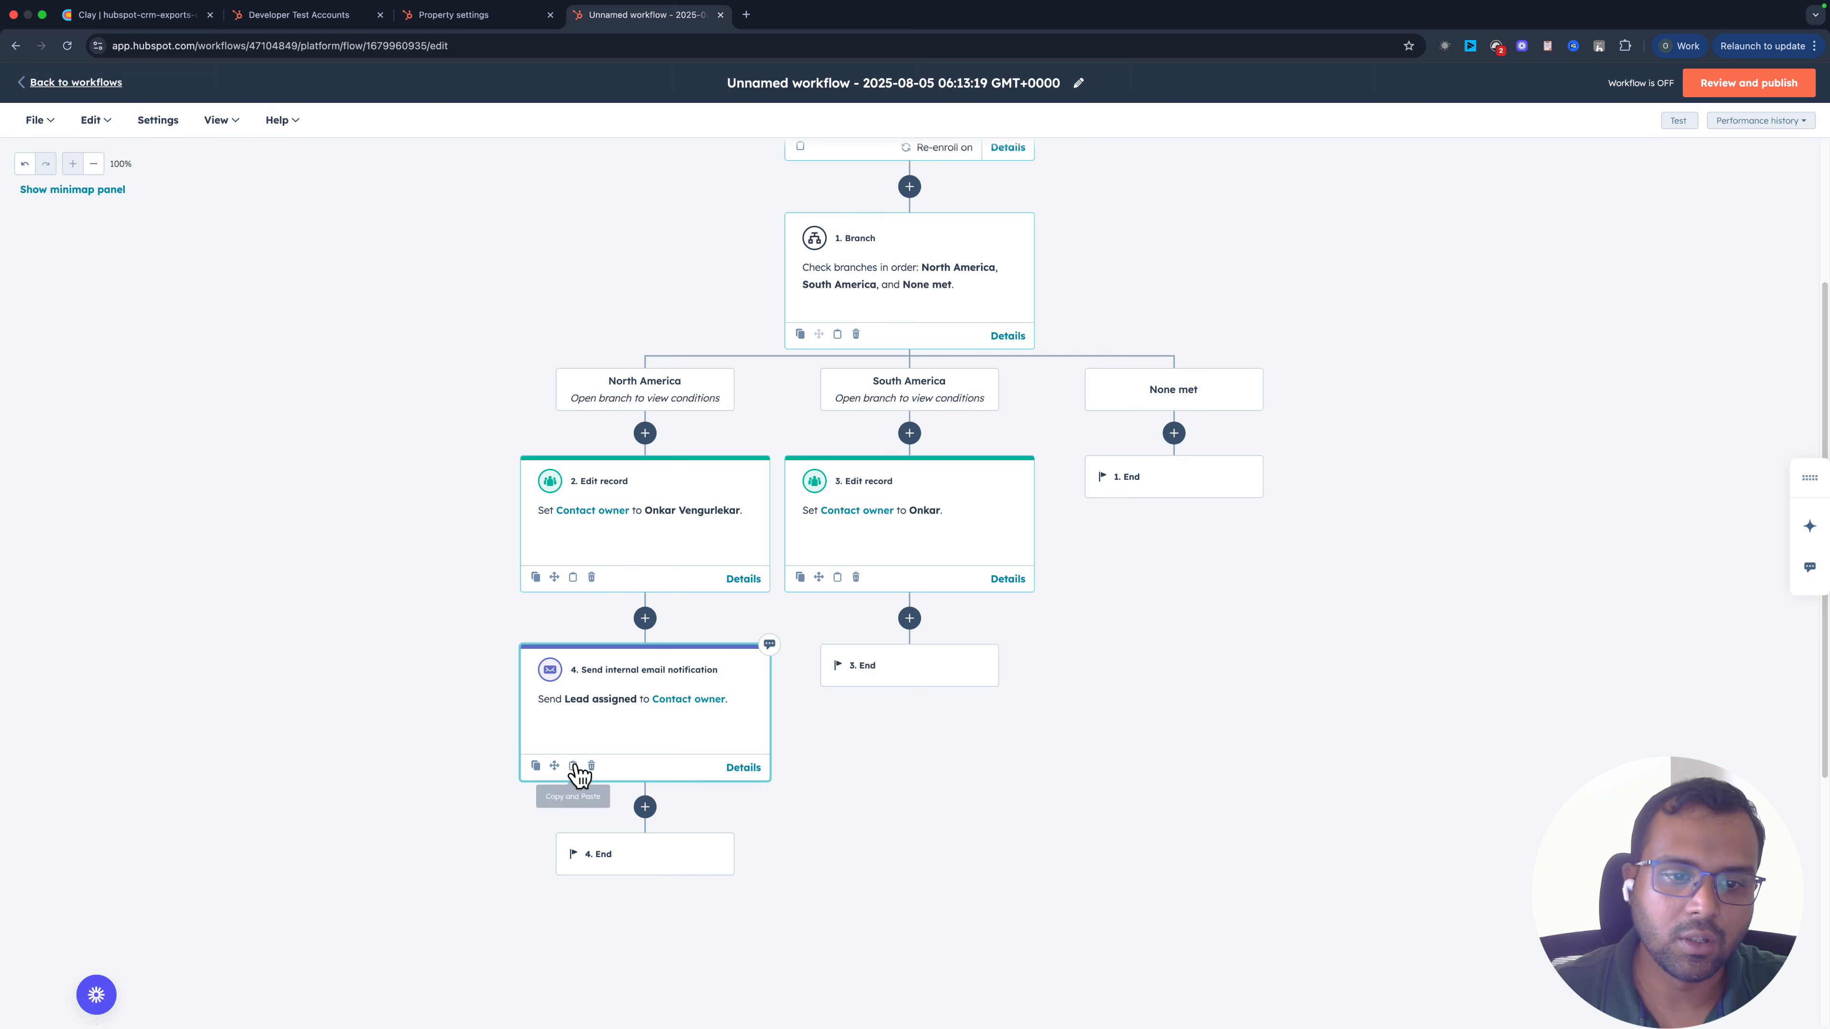
pyautogui.click(535, 766)
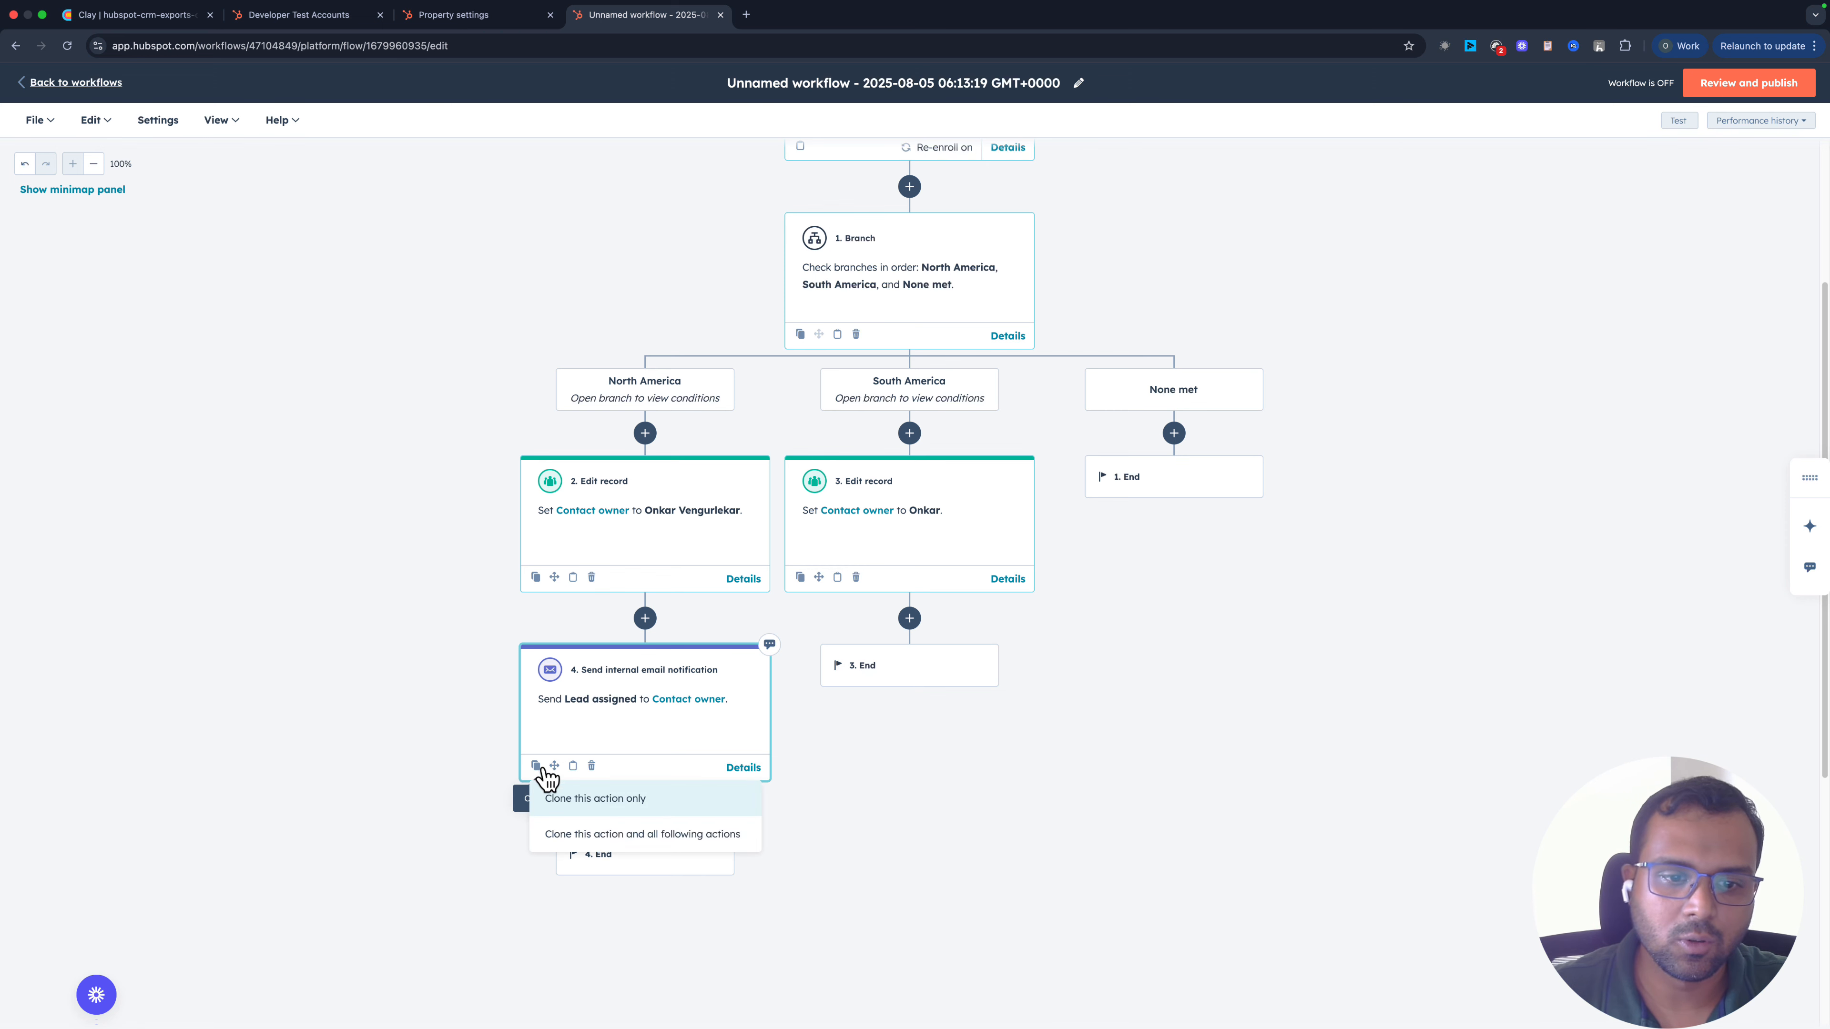
pyautogui.click(621, 800)
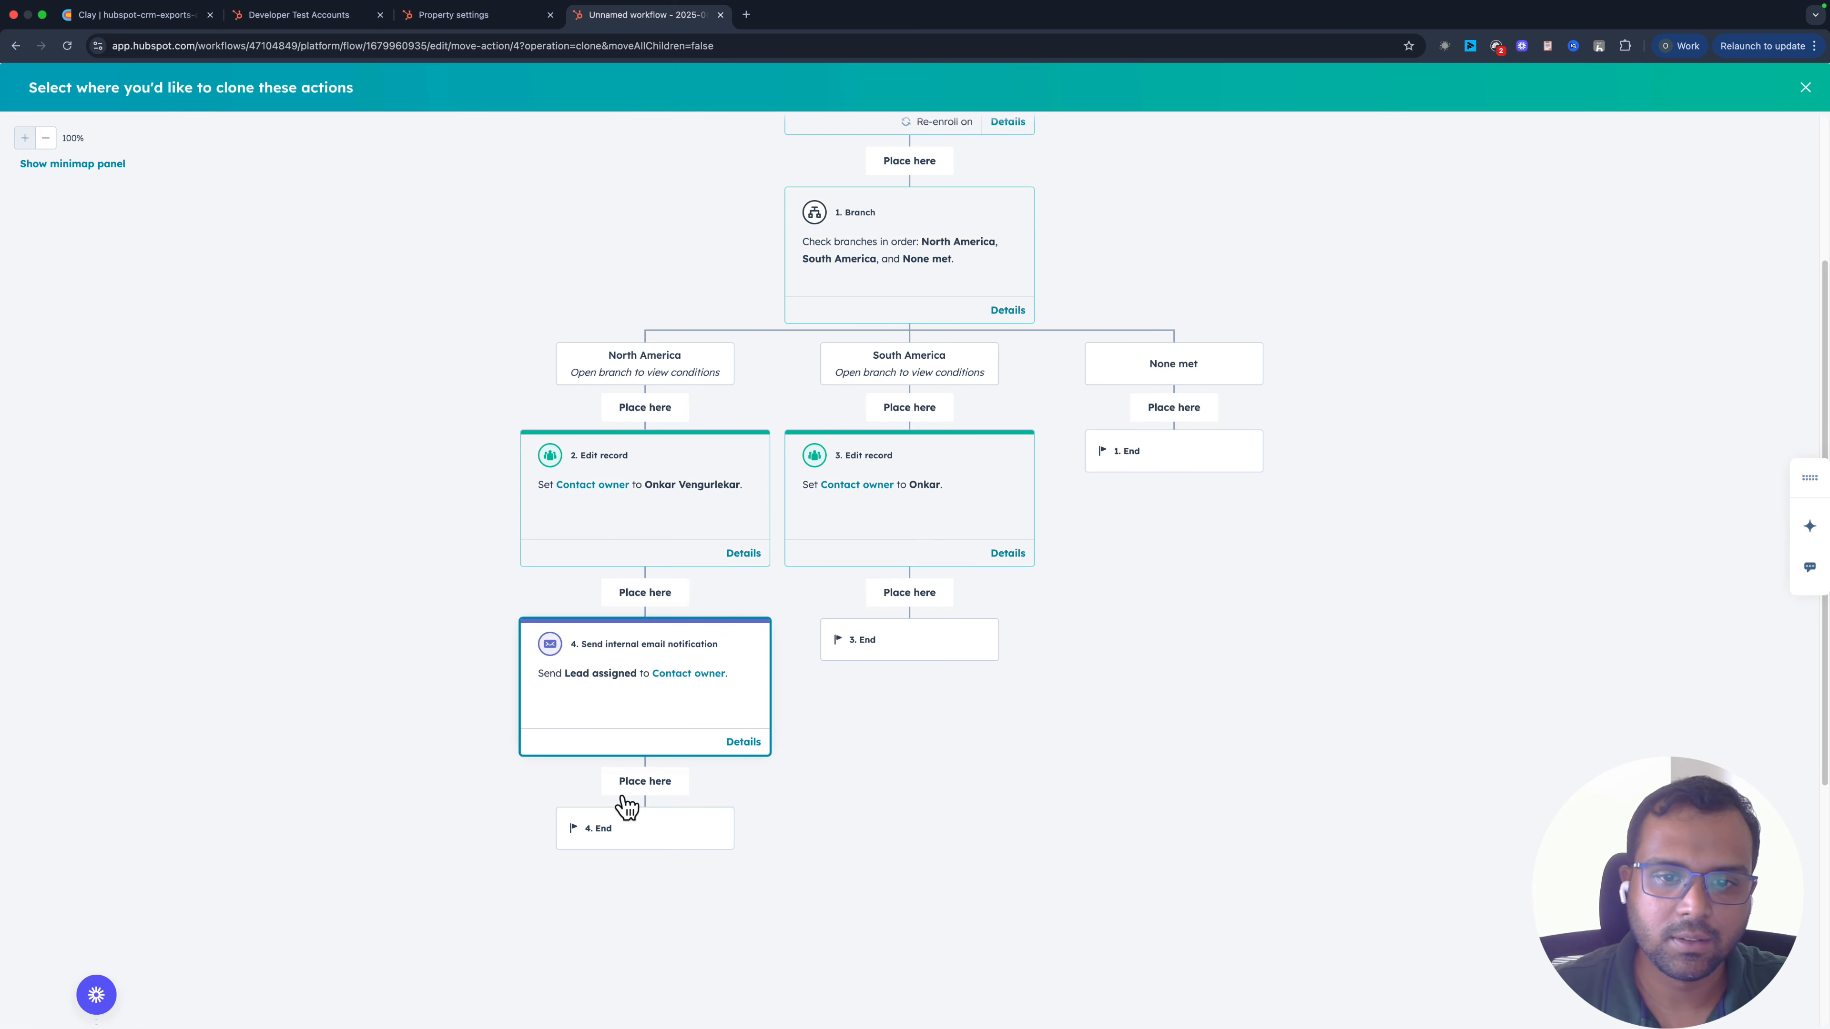
pyautogui.click(908, 593)
pyautogui.click(833, 474)
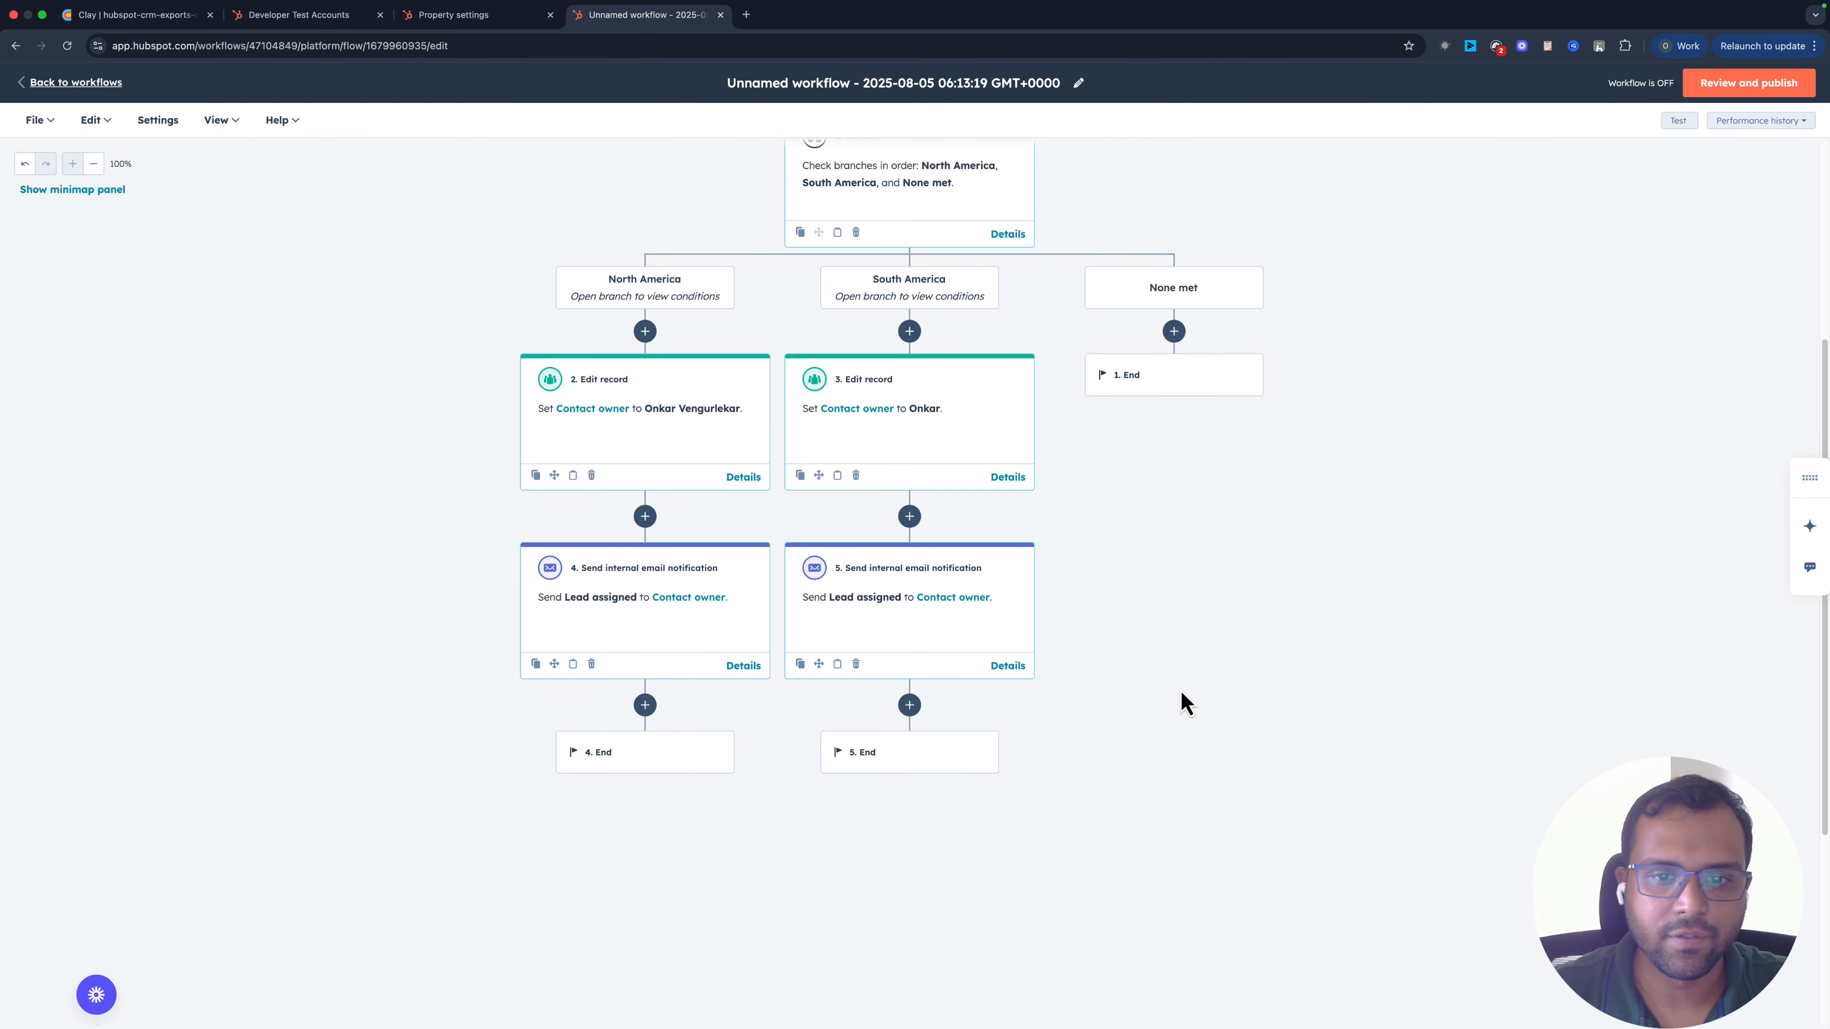
pyautogui.scroll(2, 1181, 697)
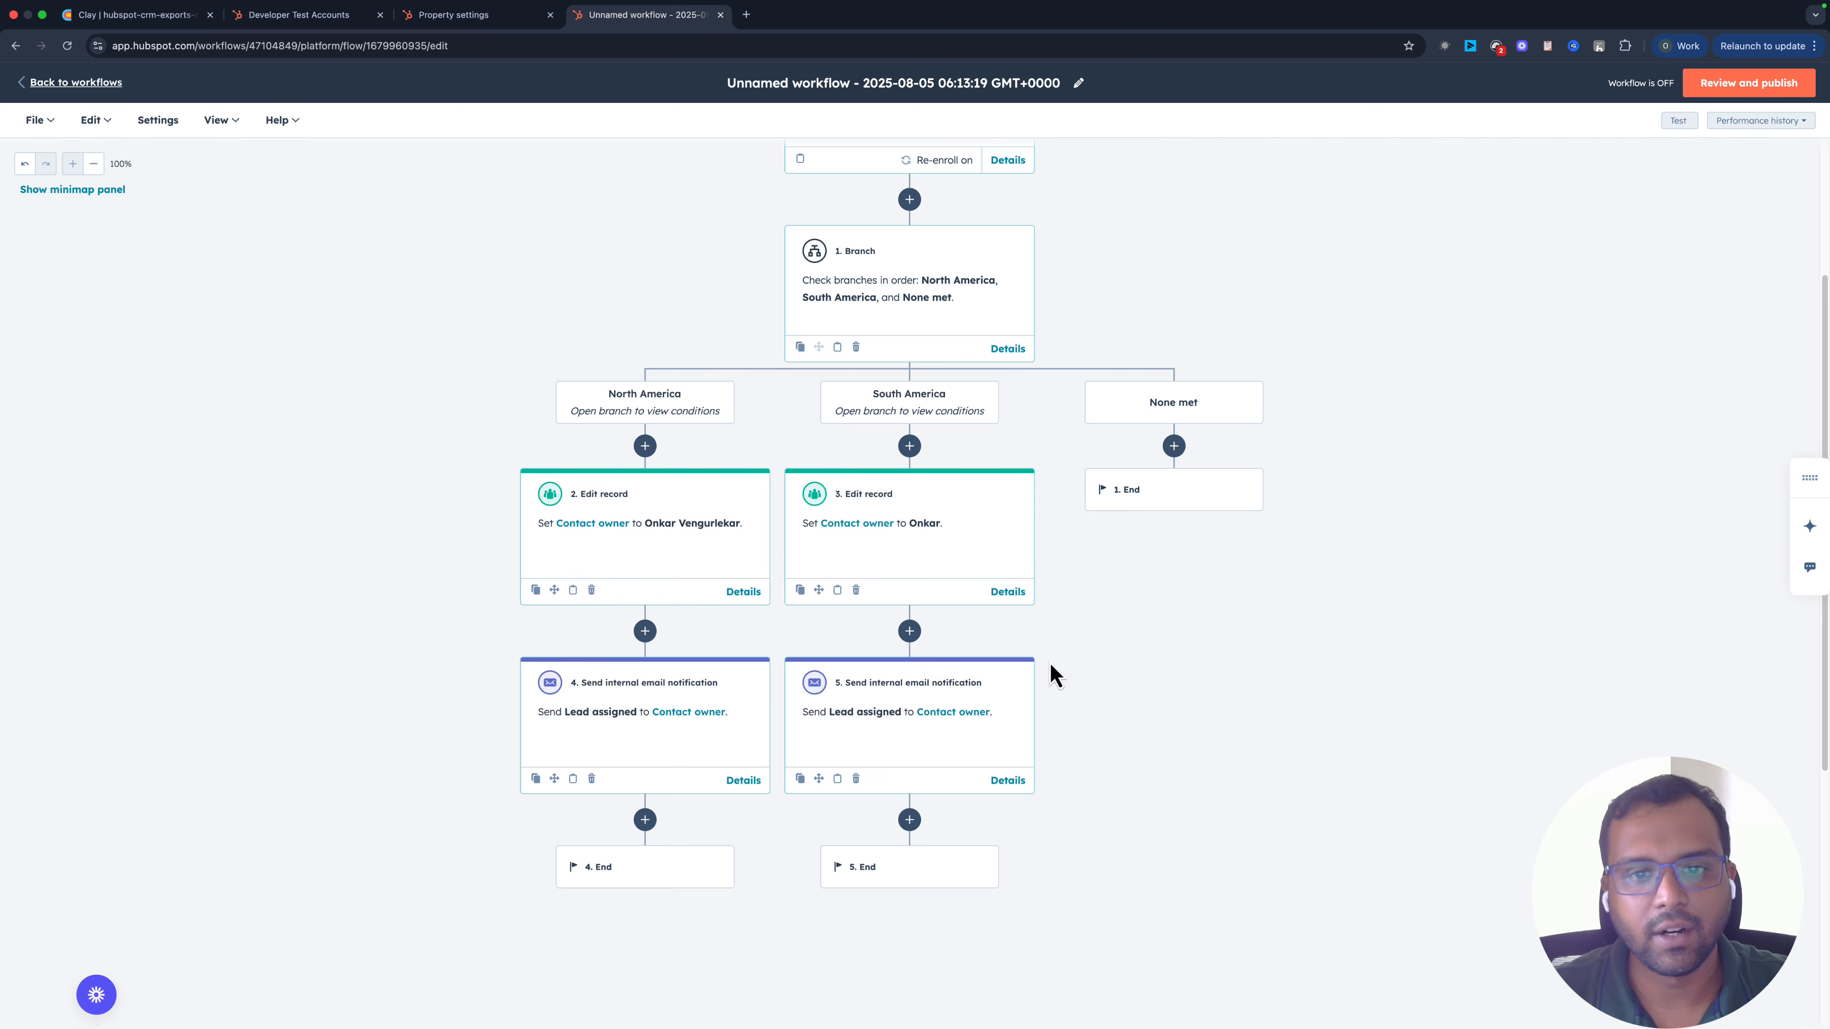
pyautogui.scroll(5, 1050, 664)
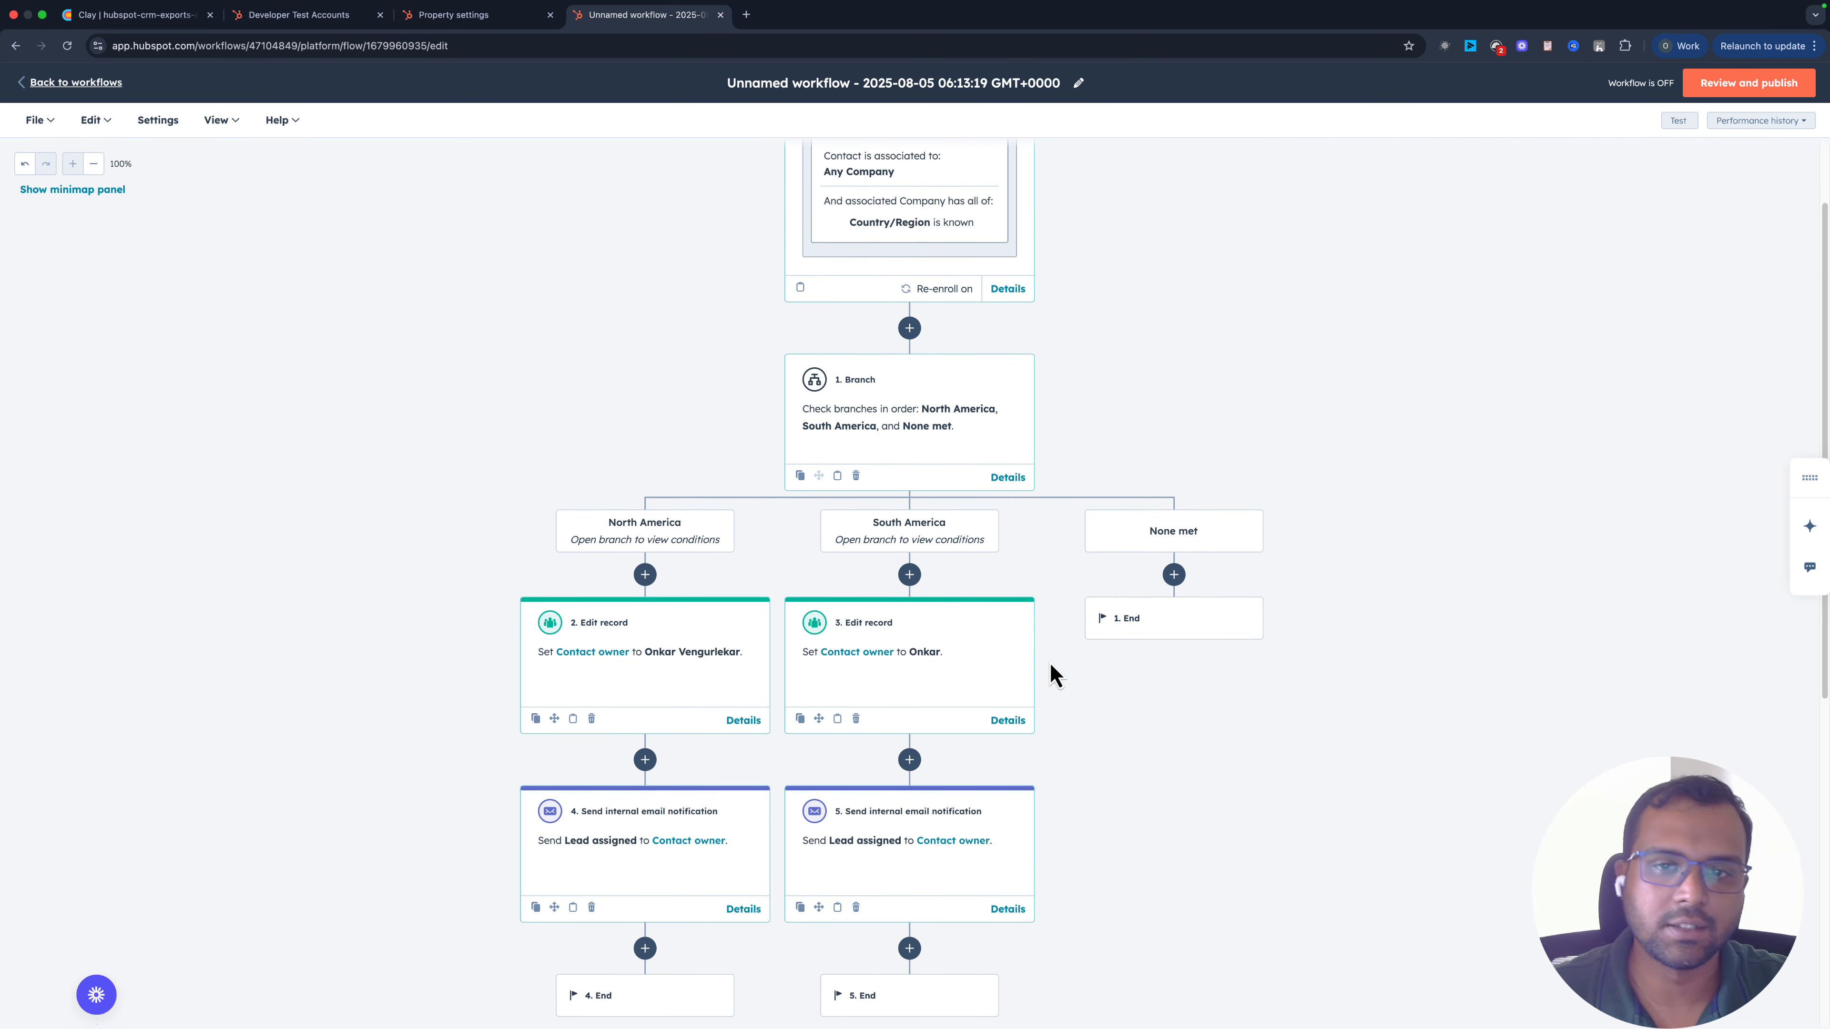
pyautogui.scroll(-3, 1103, 648)
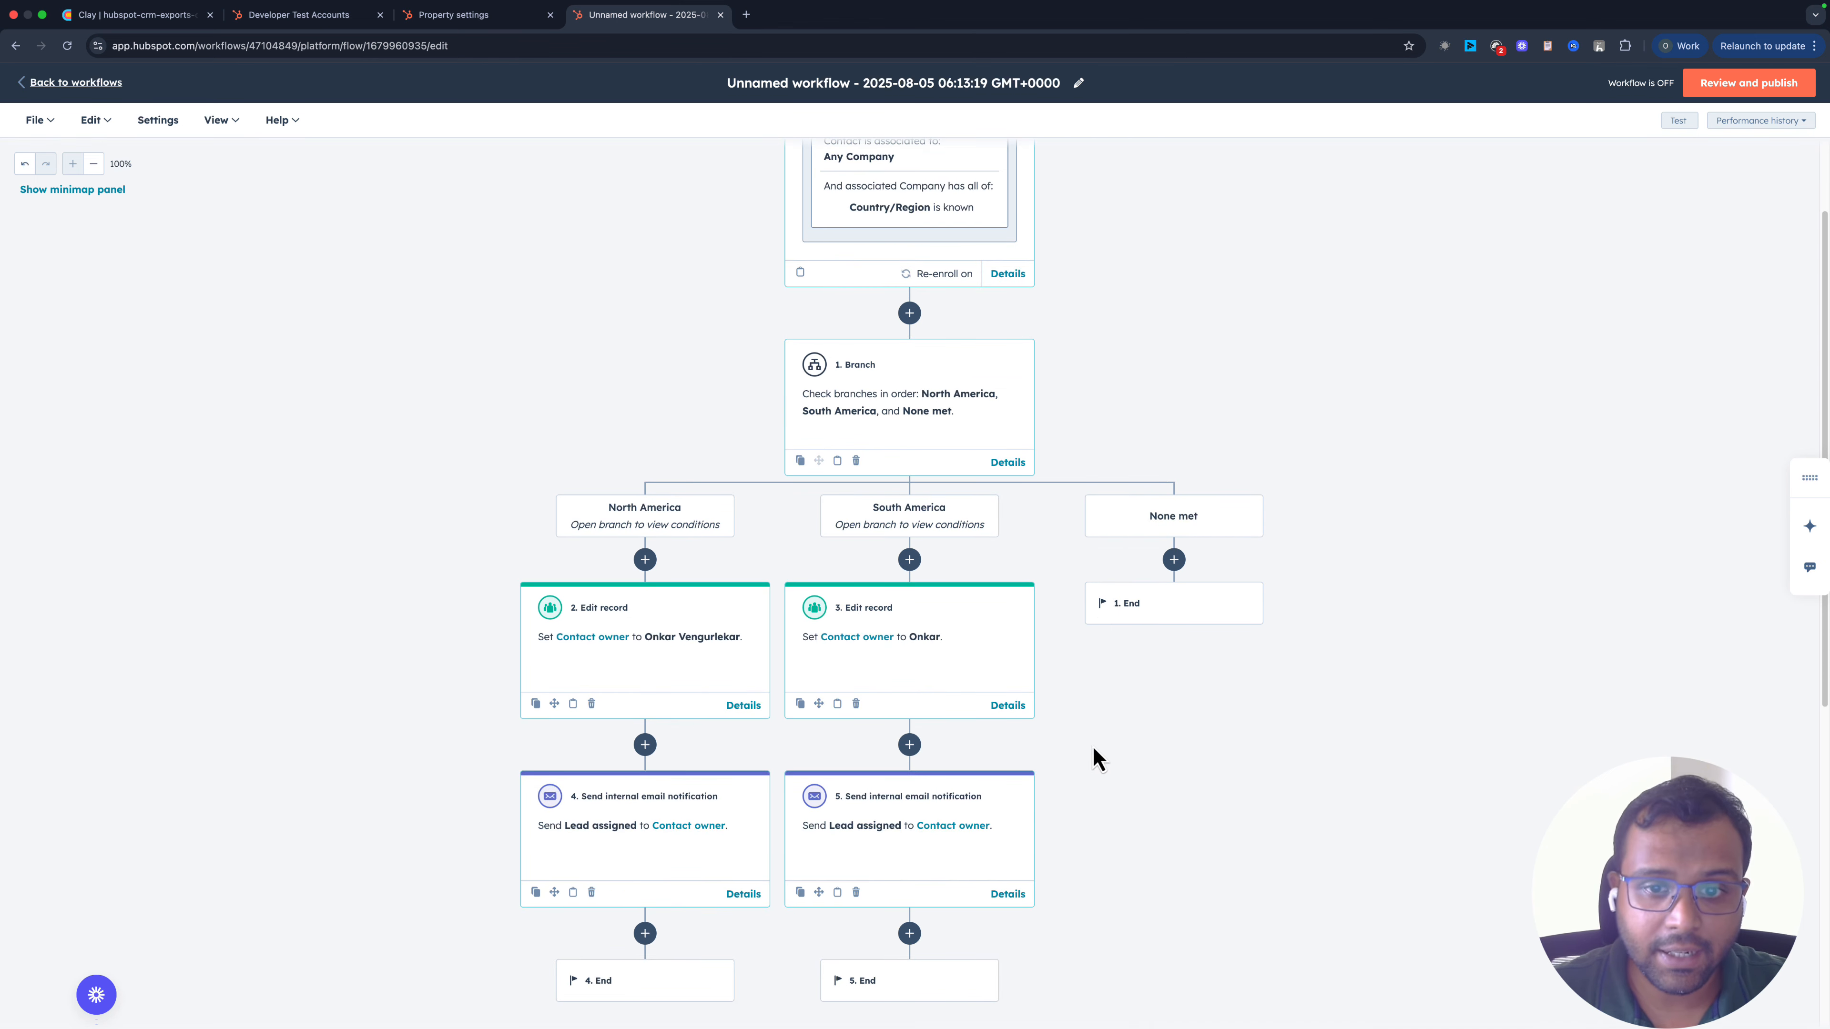
pyautogui.scroll(1, 1092, 748)
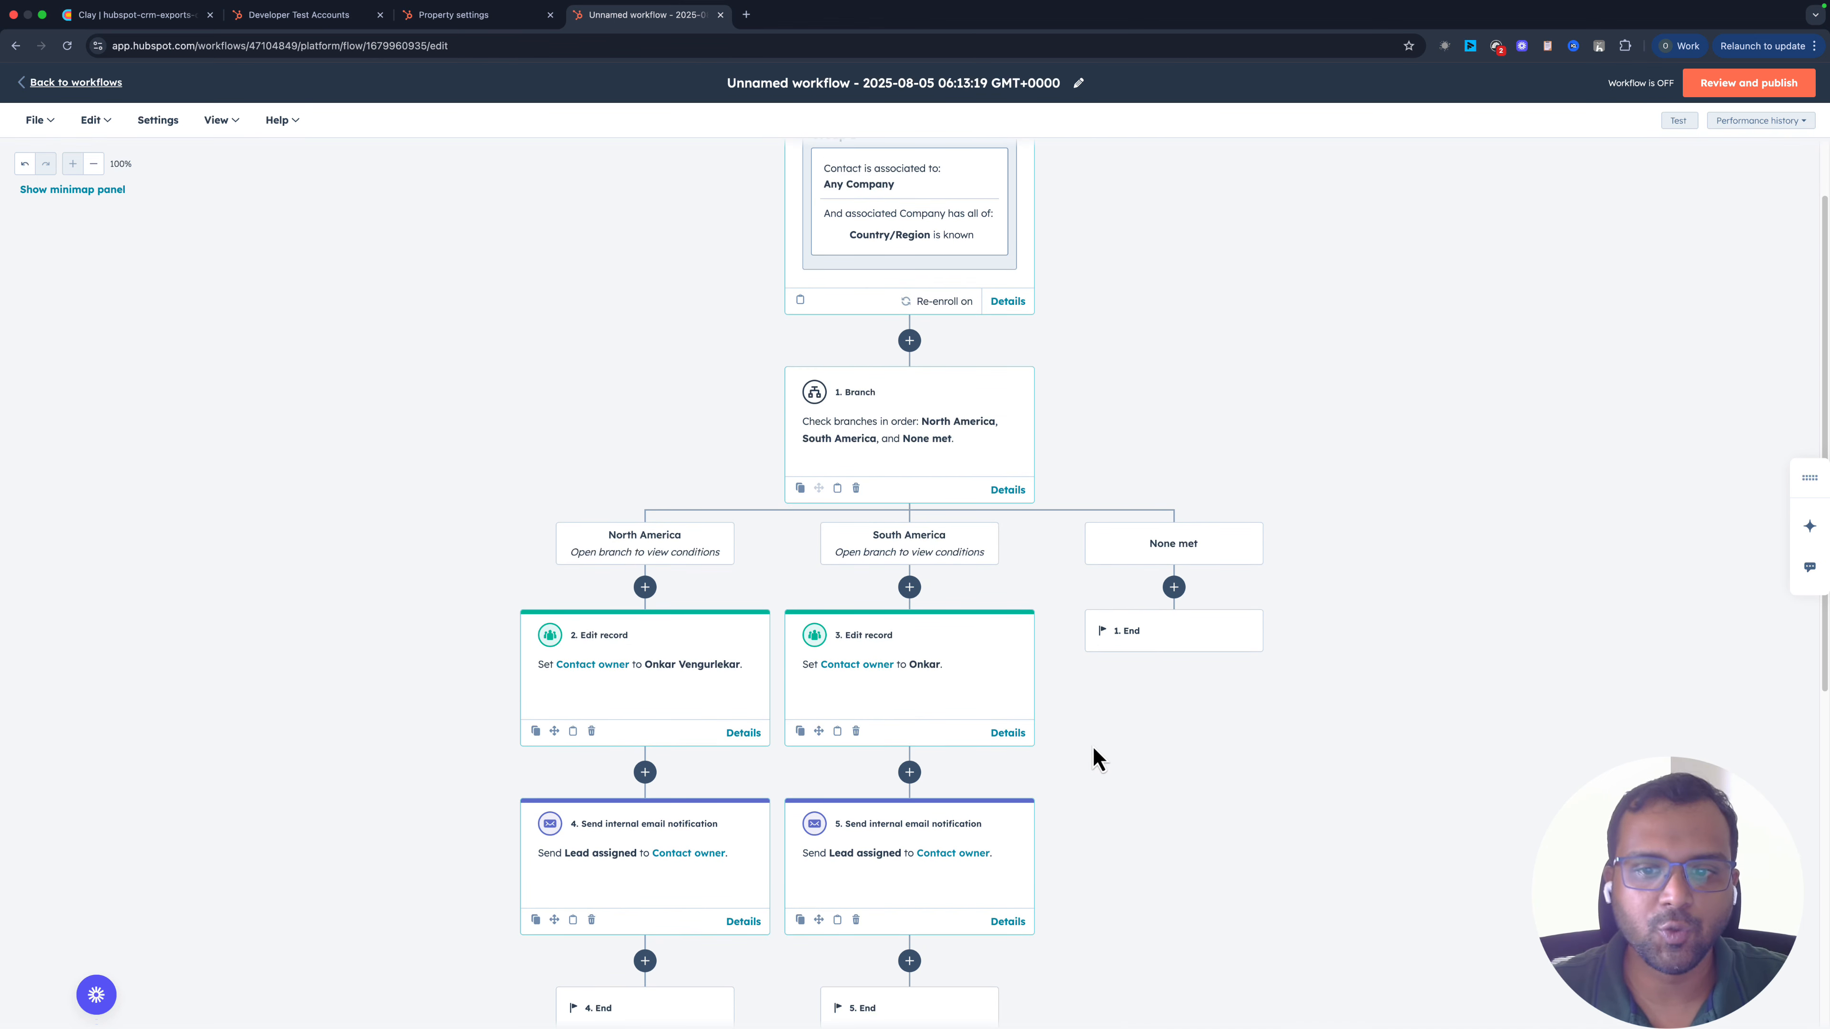